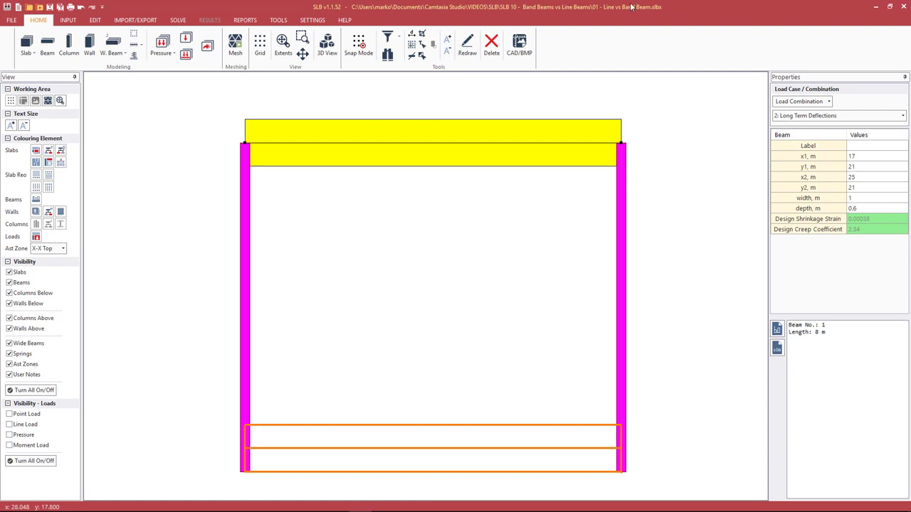
Hide the wide beams and line beams in the plan and colour the slab zones by thickness.
left_click(704, 118)
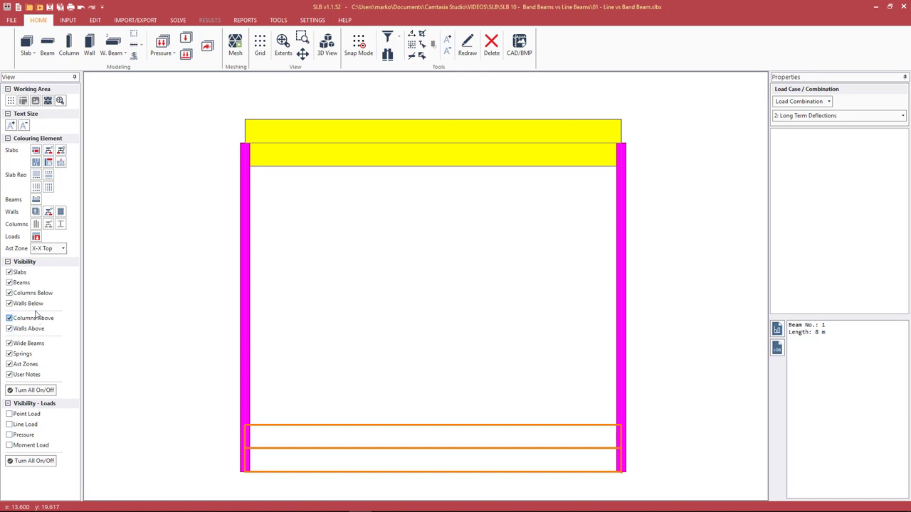
left_click(9, 344)
left_click(19, 284)
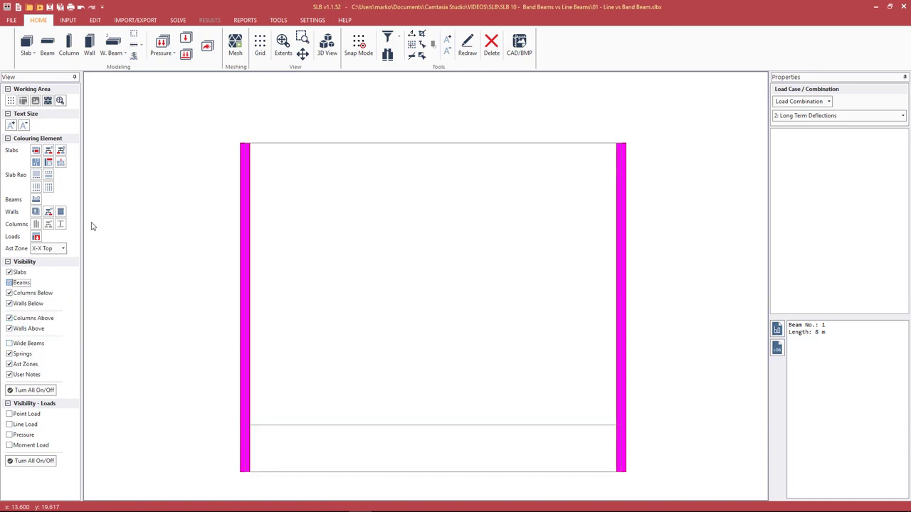
left_click(36, 152)
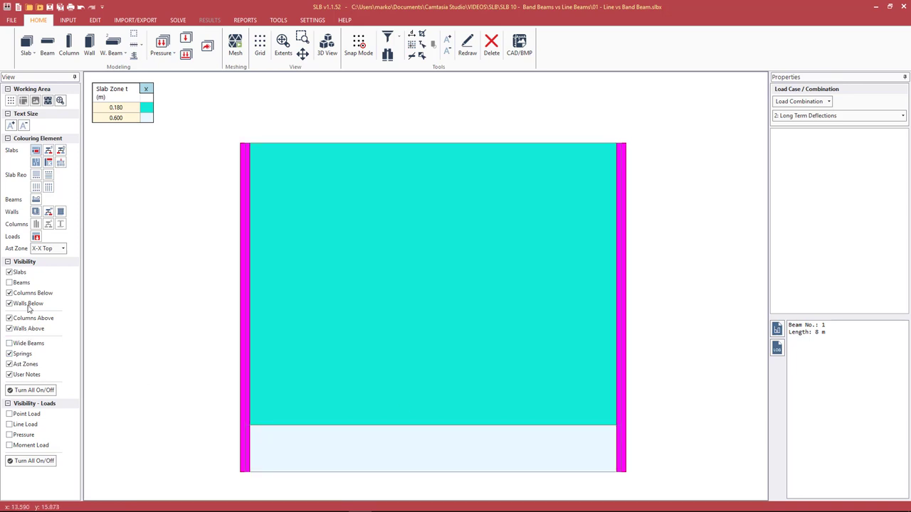
Show the line beams again and inspect the properties of the line beam and the thick slab band zone.
left_click(19, 283)
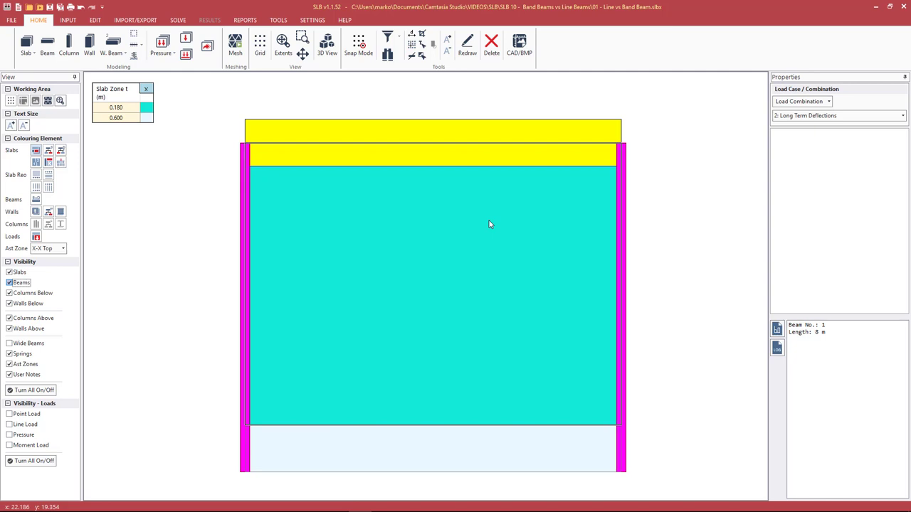
left_click(424, 132)
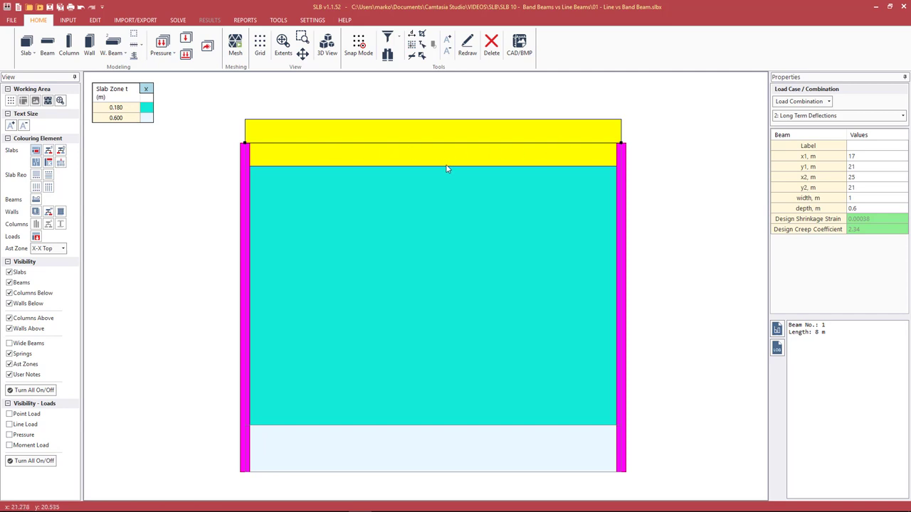
left_click(334, 451)
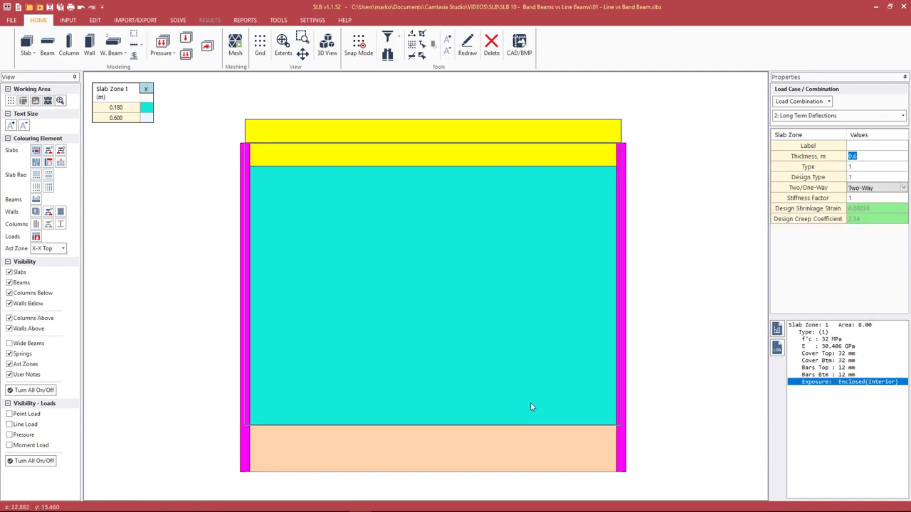
left_click(672, 306)
Delete the line beam along the upper slab edge.
left_click(564, 130)
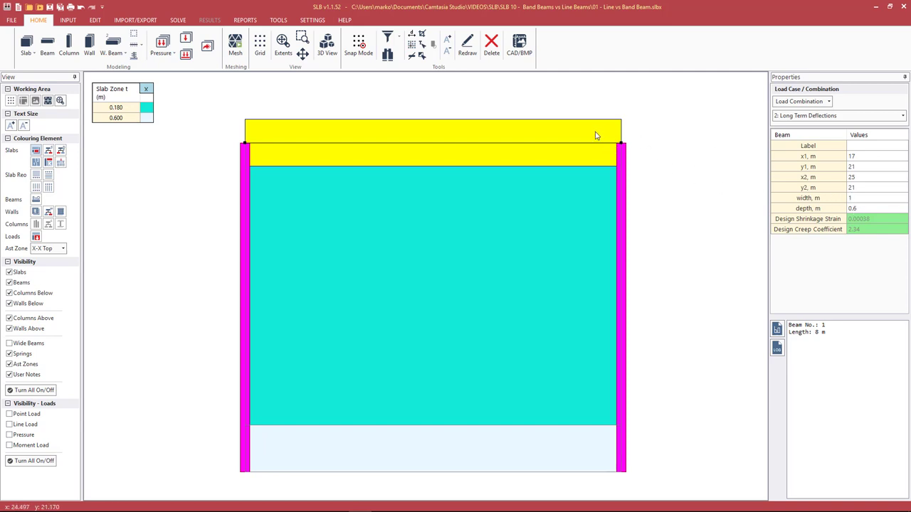
key("Delete")
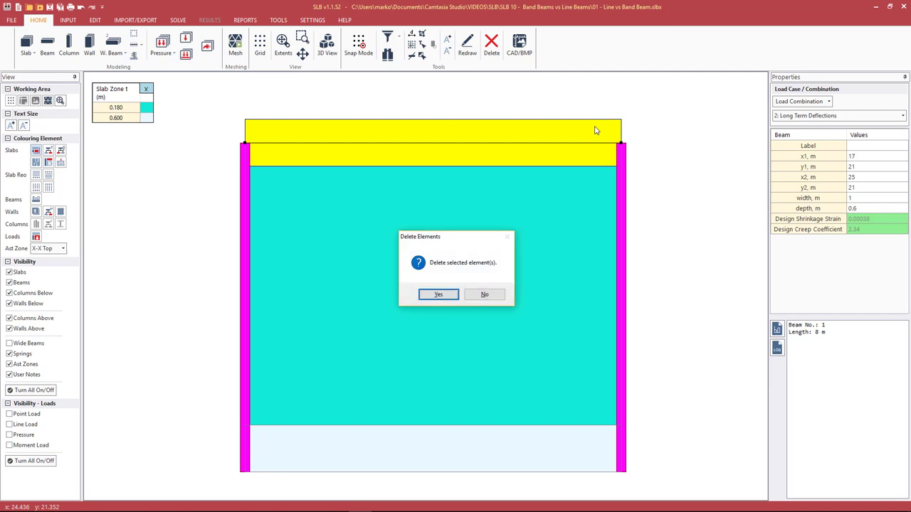
left_click(447, 299)
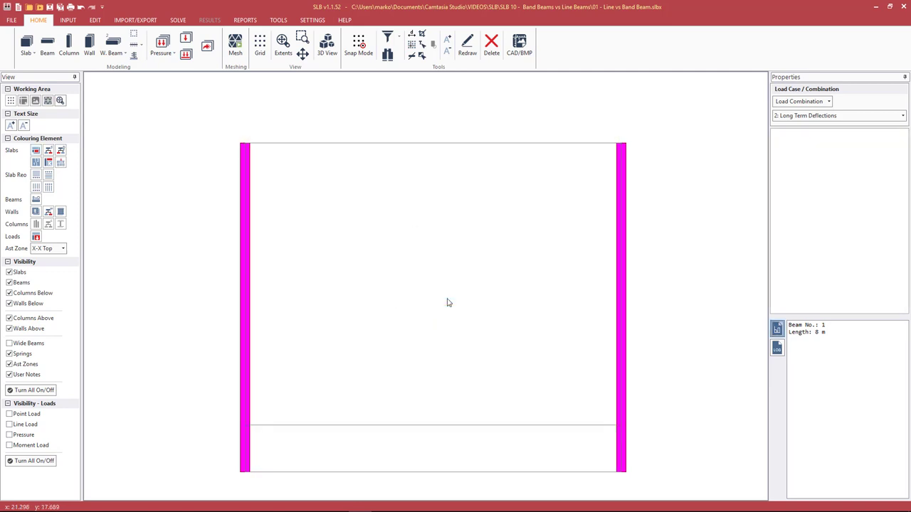
Draw a line beam 1 m wide and 0.6 m deep along the upper slab edge, from (17, 21) to (25, 21).
left_click(47, 45)
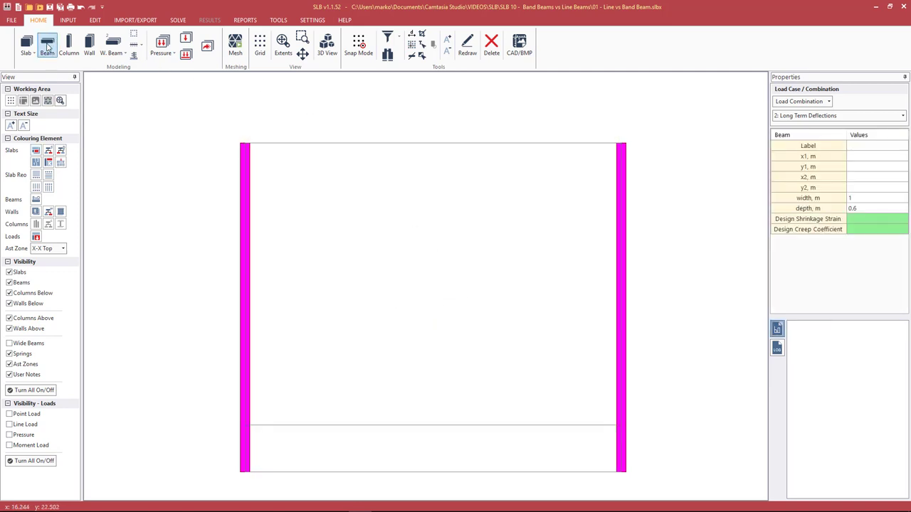
left_click(248, 143)
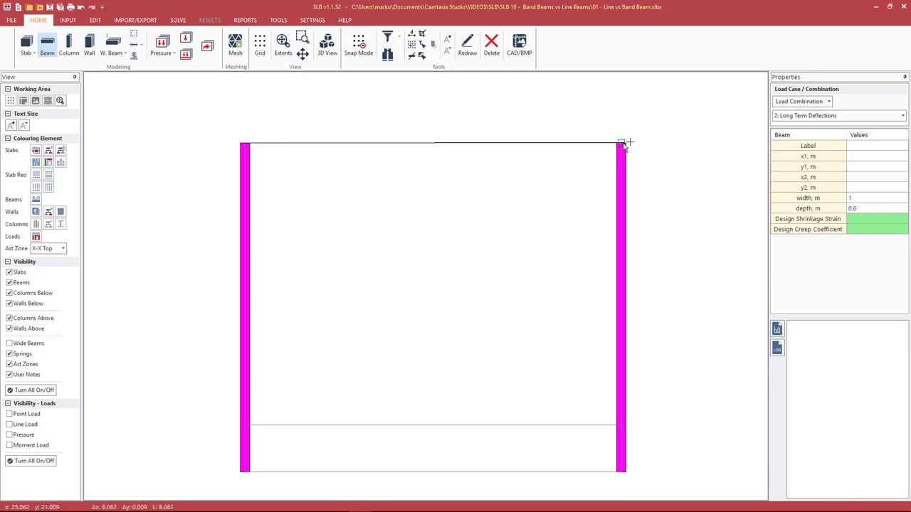
left_click(624, 143)
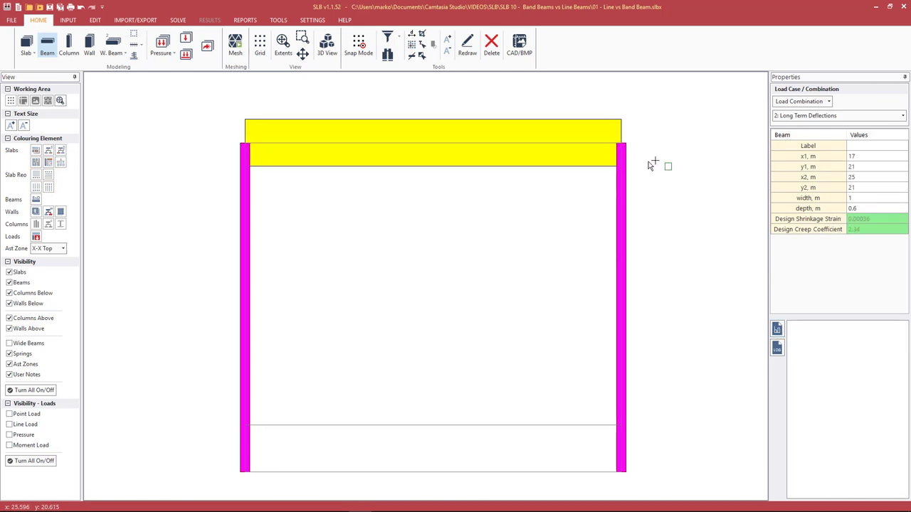
key("Escape")
Generate the finite element mesh and inspect the line beam and the slab geometry line along its axis.
key("Return")
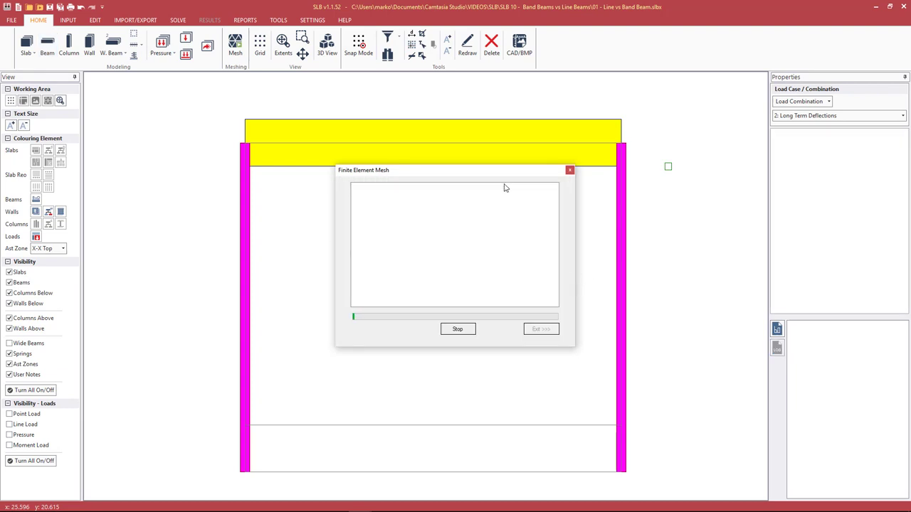
left_click(539, 330)
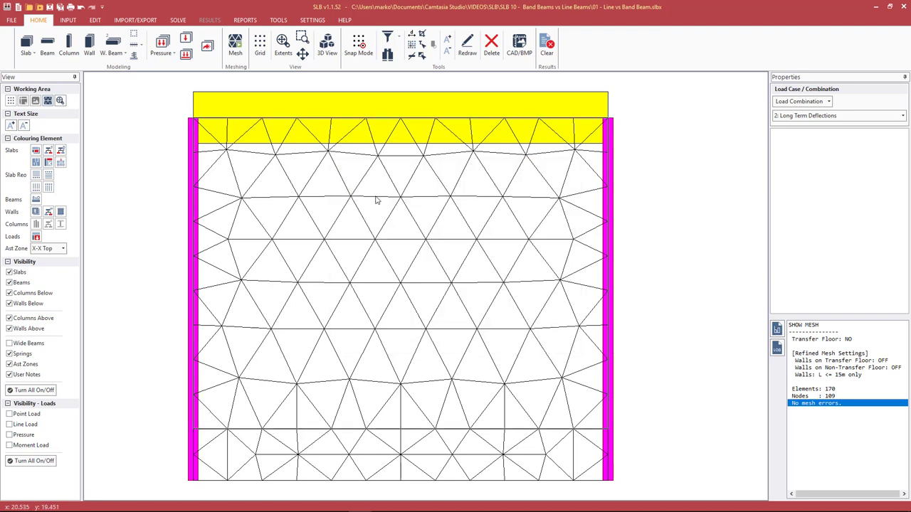
left_click(373, 109)
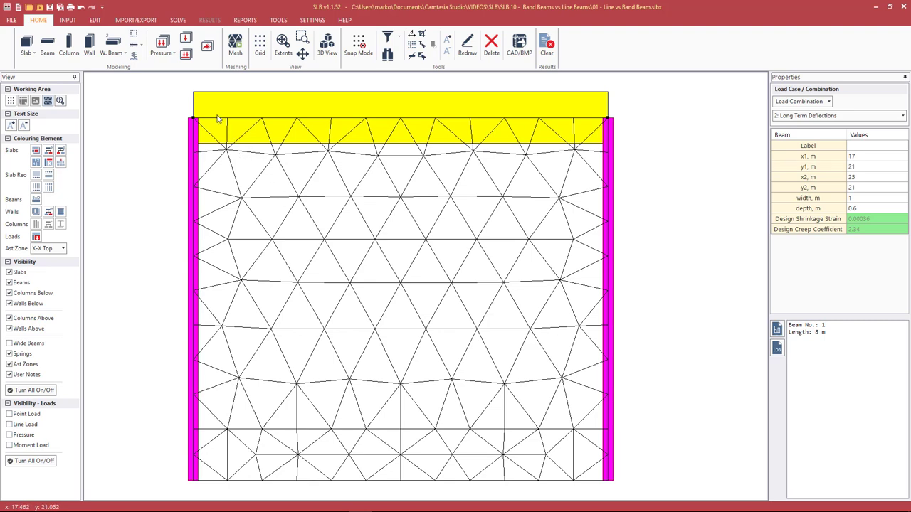
left_click(271, 119)
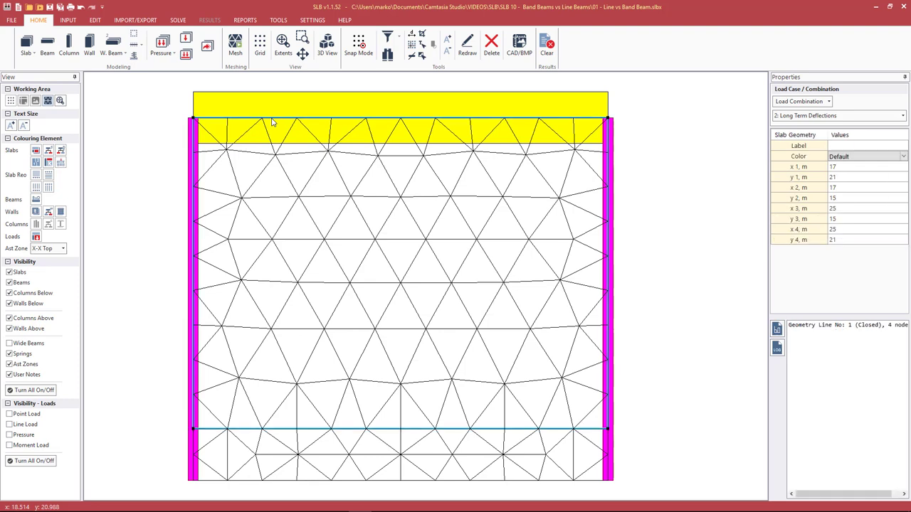
Set the line beam's width to 0.5 m.
left_click(473, 115)
left_click(865, 199)
type("0.5")
key("Return")
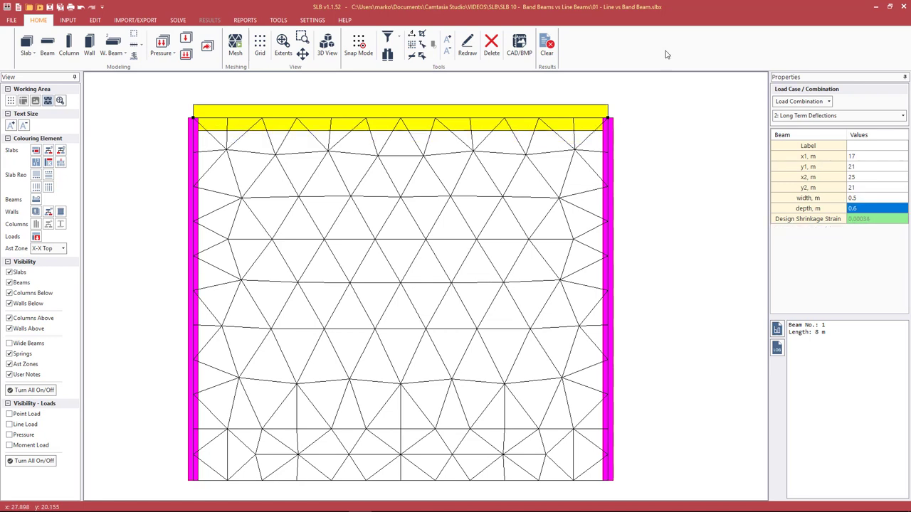
Set the line beam's width back to 1 m.
left_click(855, 199)
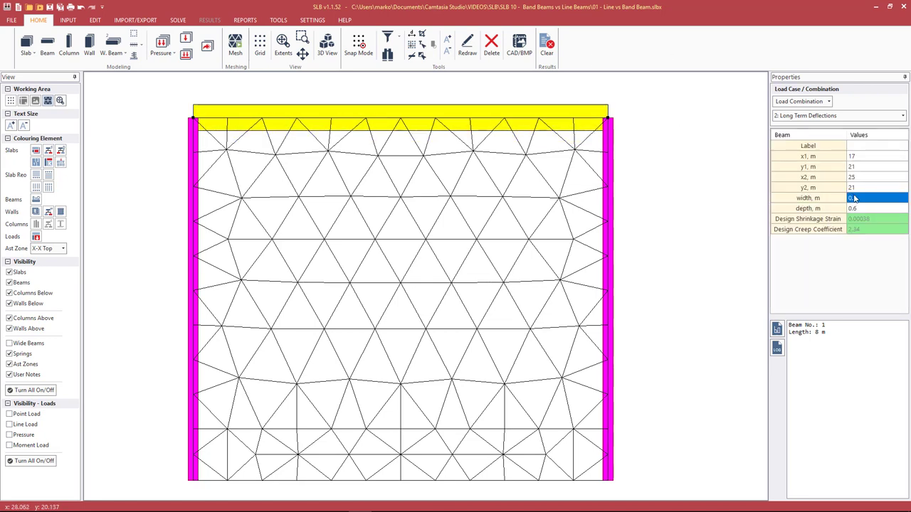
type("1")
key("Return")
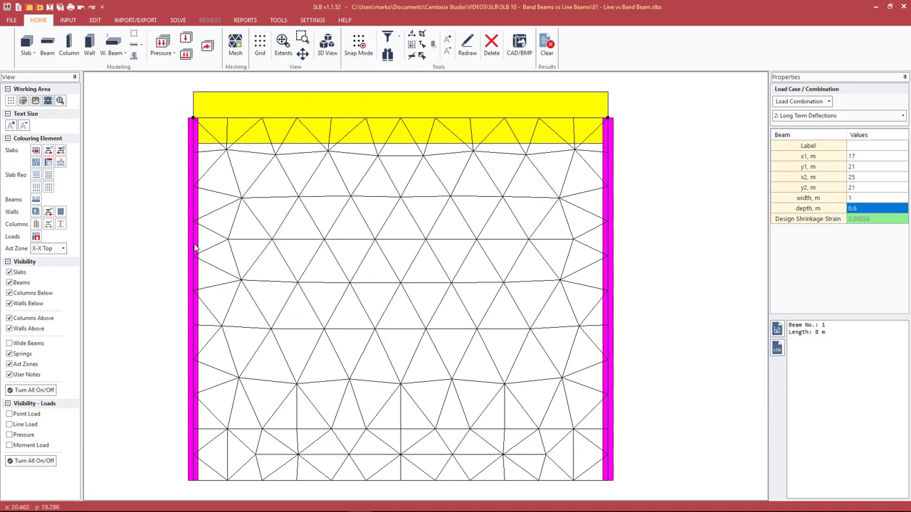
Colour the slab zones by thickness and compare the properties of the thick slab band zone with those of the line beam.
left_click(36, 151)
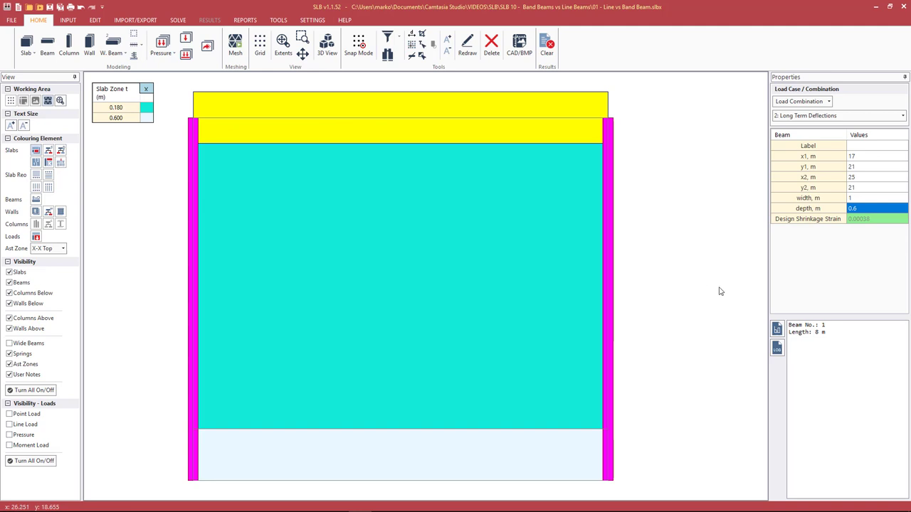
left_click(479, 455)
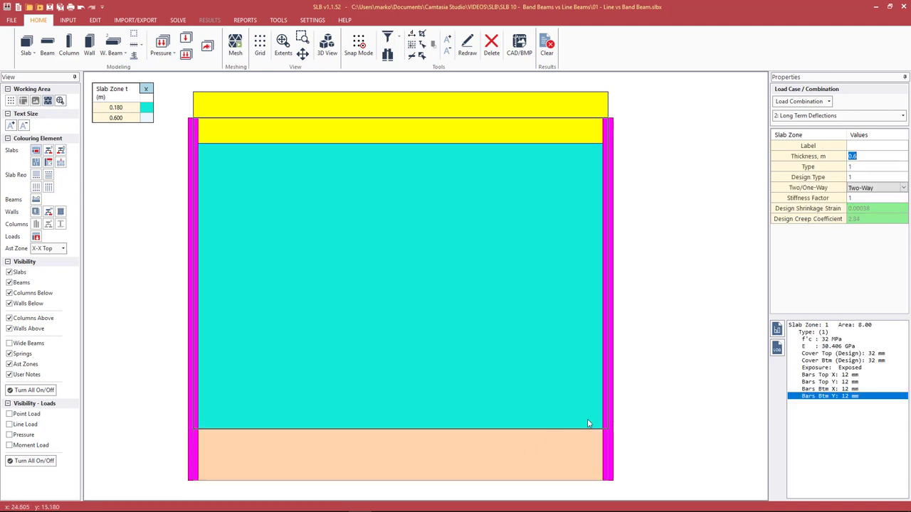
left_click(577, 107)
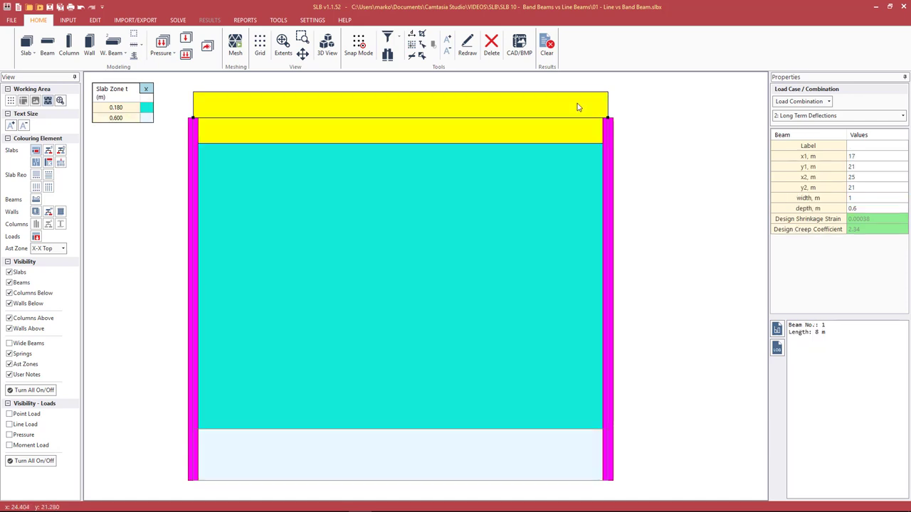
left_click(537, 463)
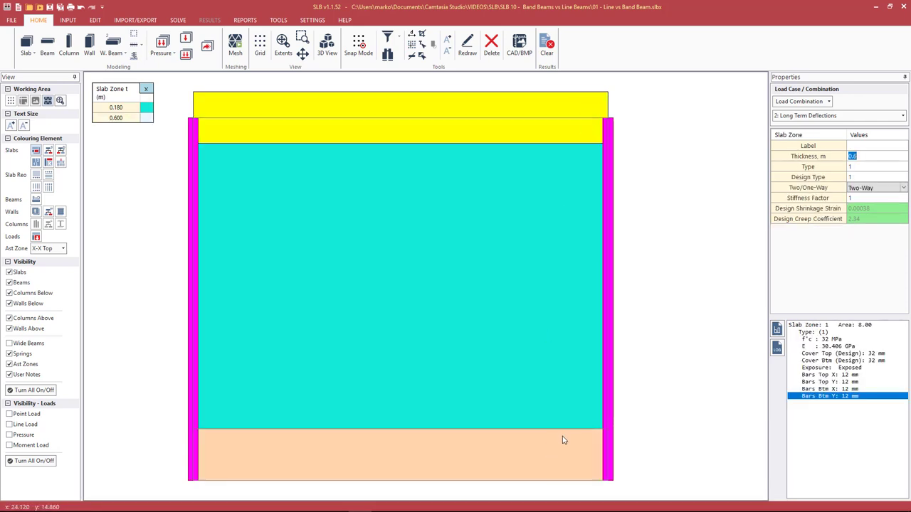
left_click(647, 439)
left_click(582, 446)
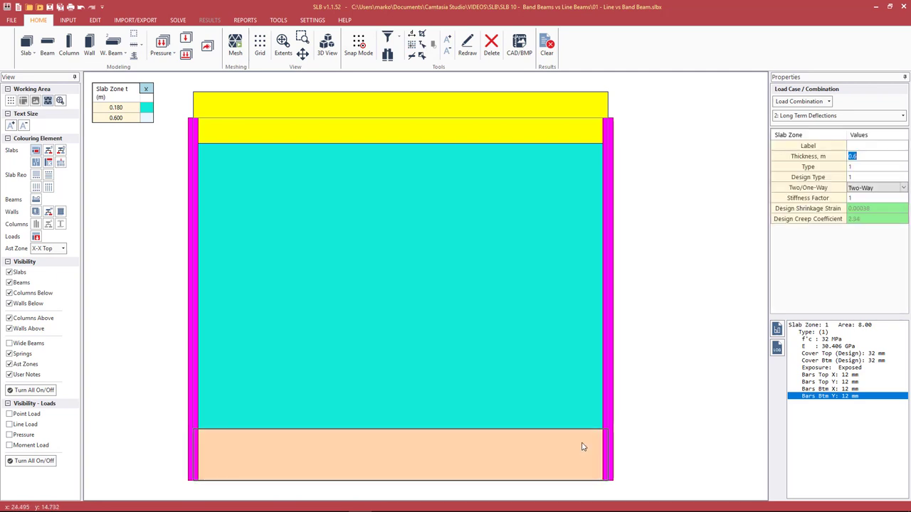
left_click(669, 417)
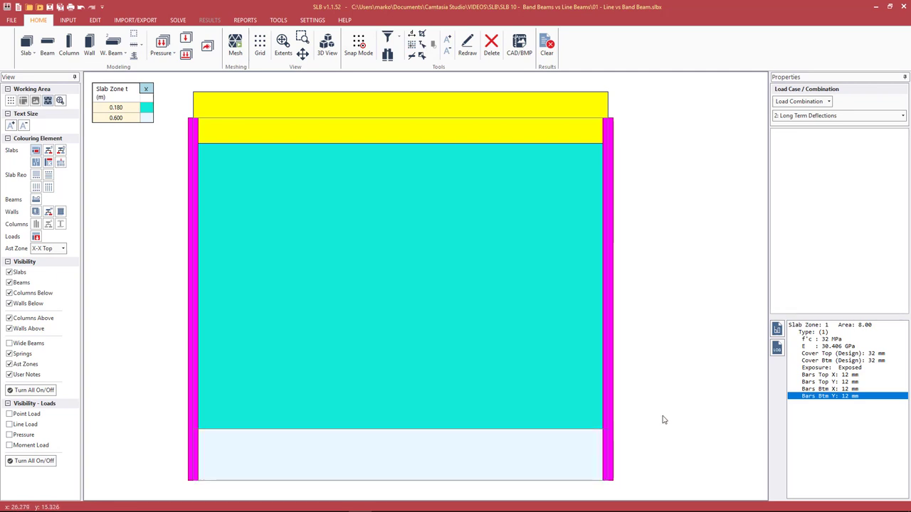
left_click(588, 449)
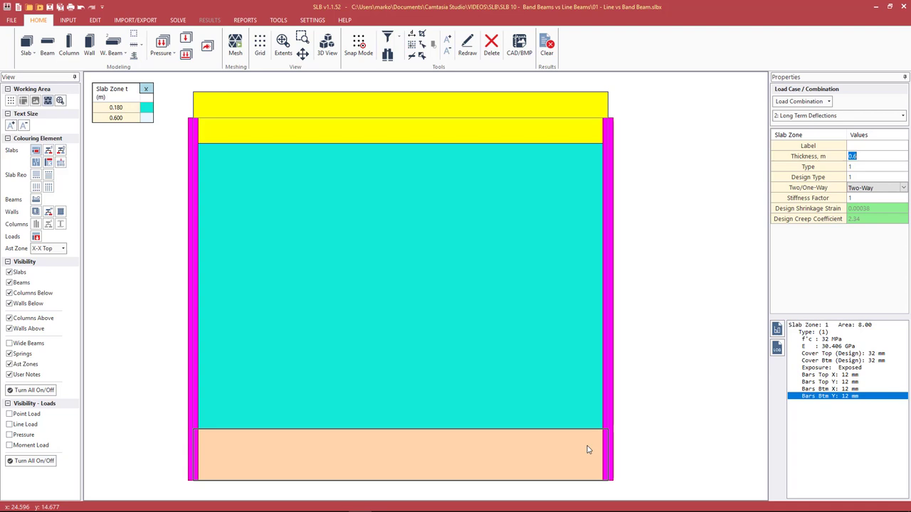
left_click(712, 217)
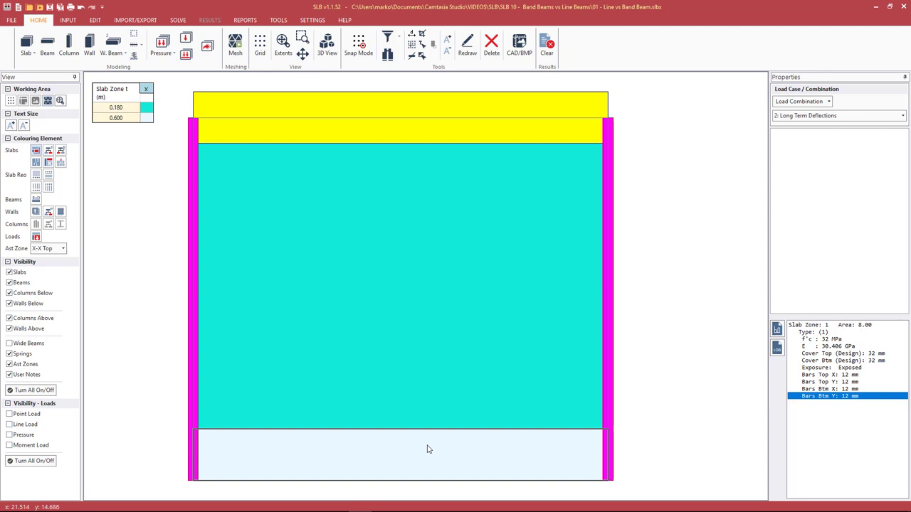
Bring the existing wide beam over the thick slab band into view and delete it.
left_click(121, 55)
left_click(121, 42)
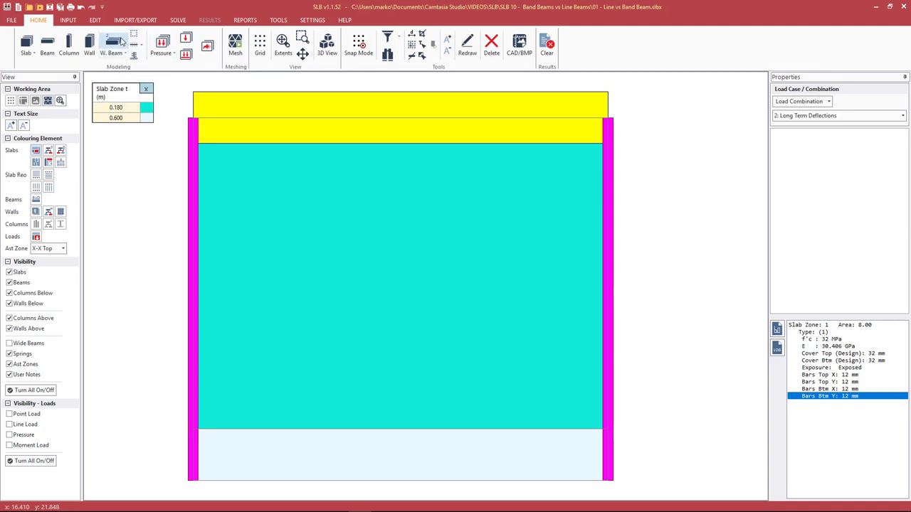
left_click(119, 41)
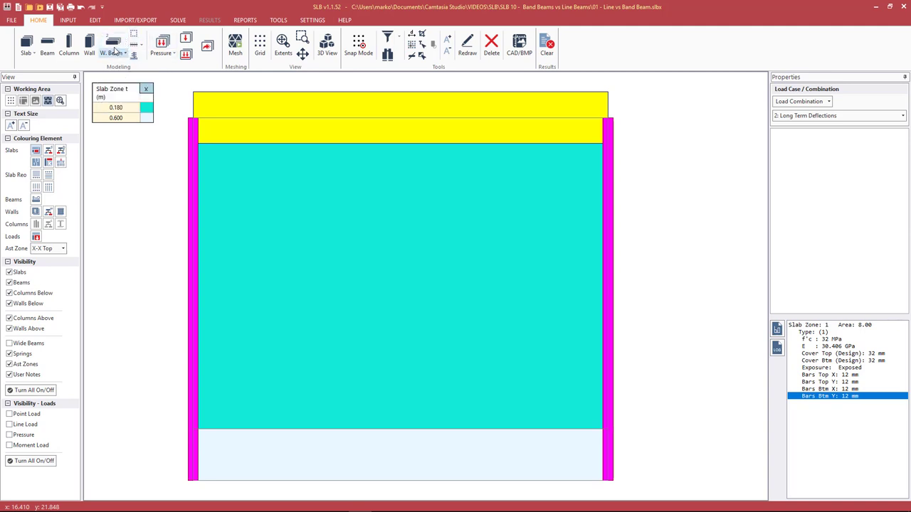
left_click(114, 42)
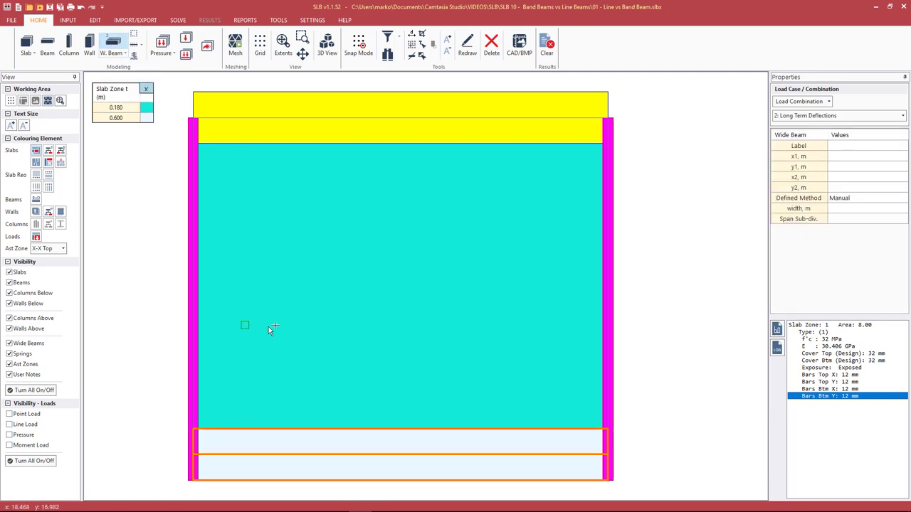
key("Escape")
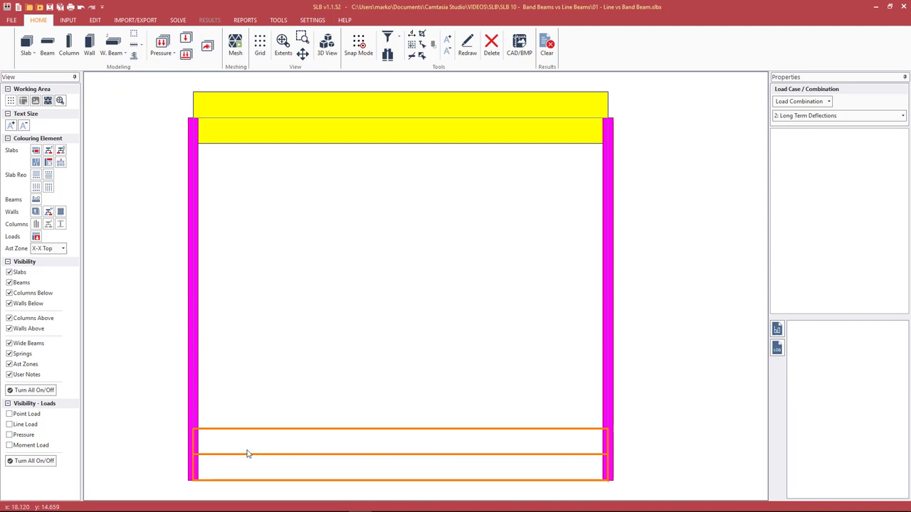
left_click(241, 459)
key("Delete")
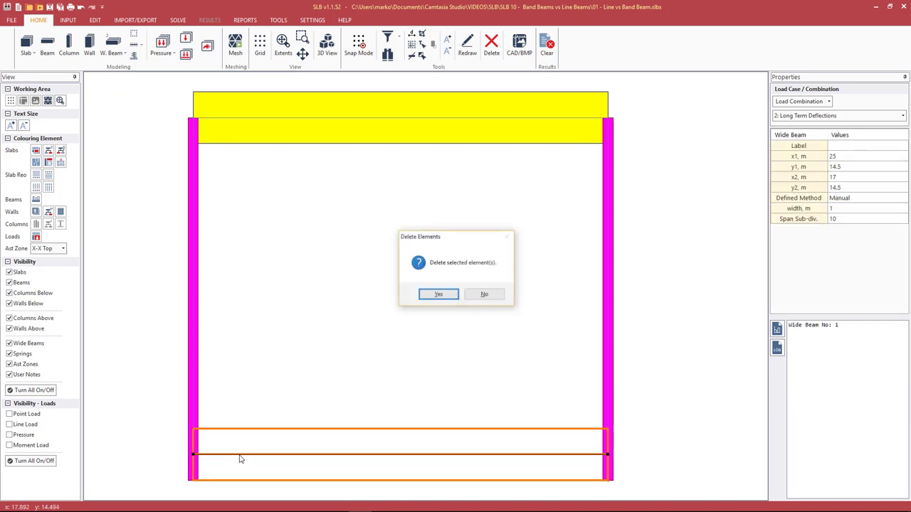
key("Return")
Draw a wide beam along the thick slab band's centreline from (17, 14.5) to (25, 14.5) and select it to view its properties.
left_click(113, 45)
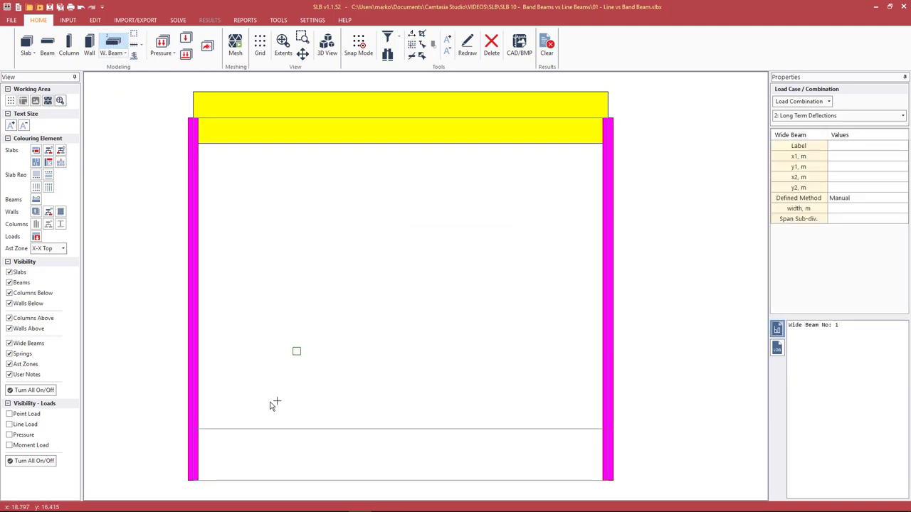
left_click(192, 461)
left_click(608, 457)
left_click(119, 45)
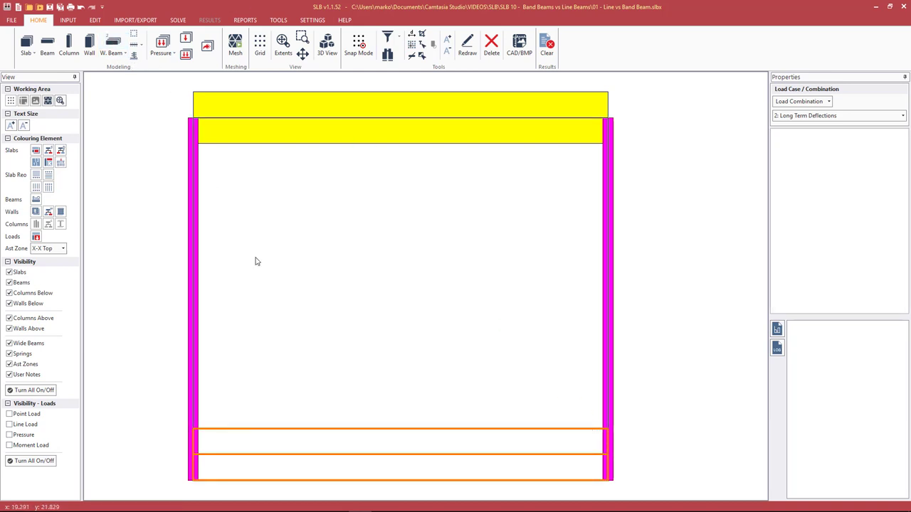
left_click(284, 459)
left_click(284, 457)
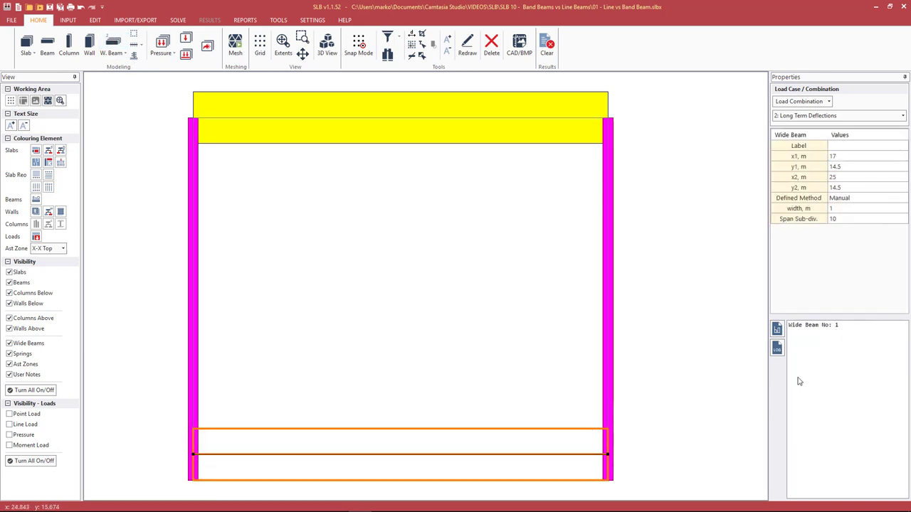
Compare the properties of the wide beam over the slab band with those of the slab zone between the beams.
left_click(838, 210)
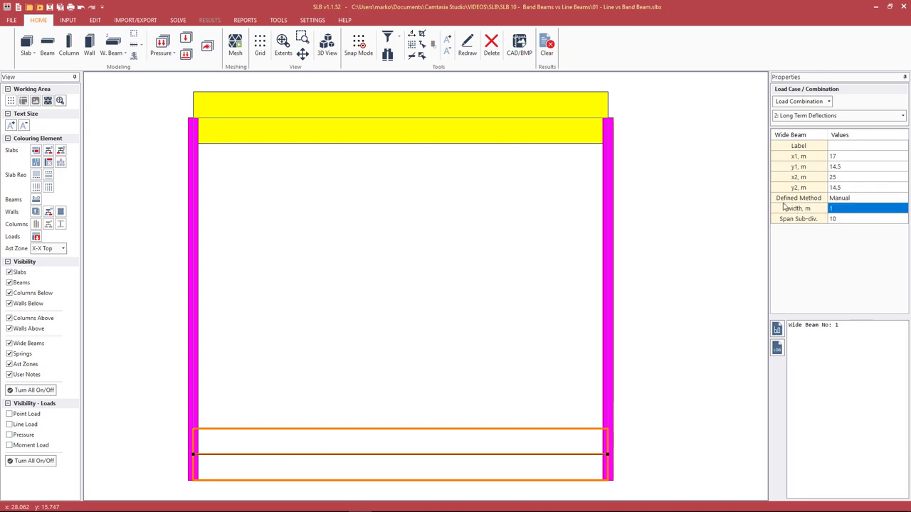
left_click(463, 253)
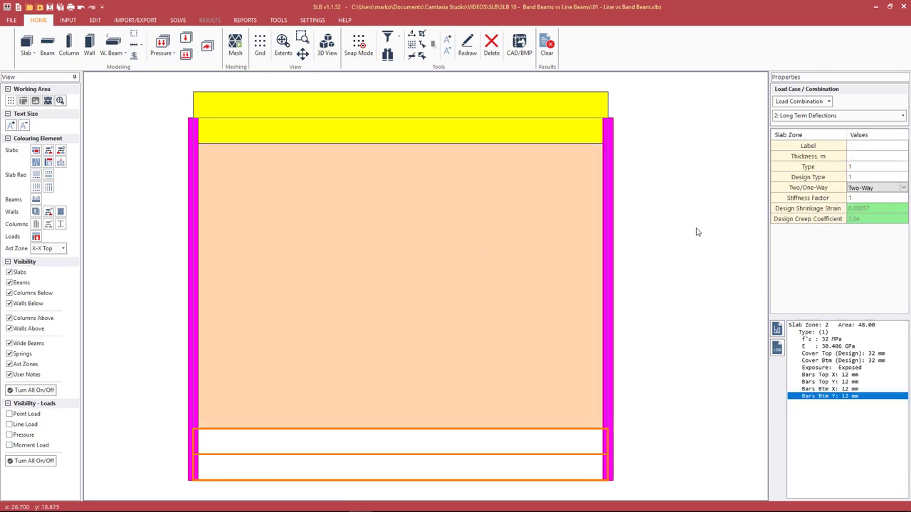
key("Escape")
left_click(565, 356)
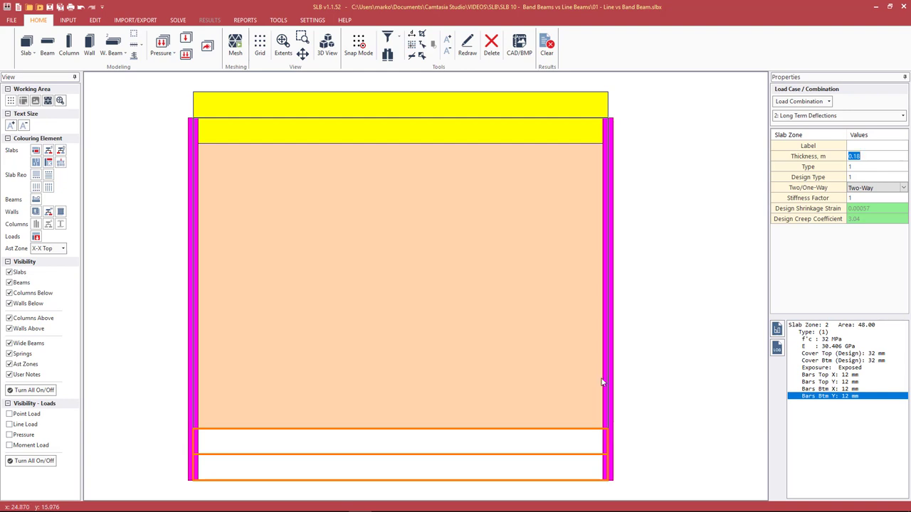
left_click(547, 455)
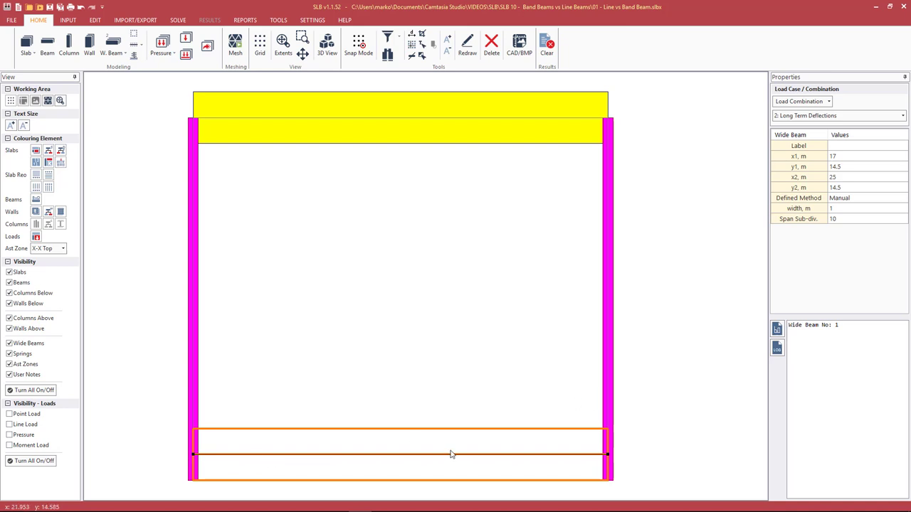
left_click(666, 406)
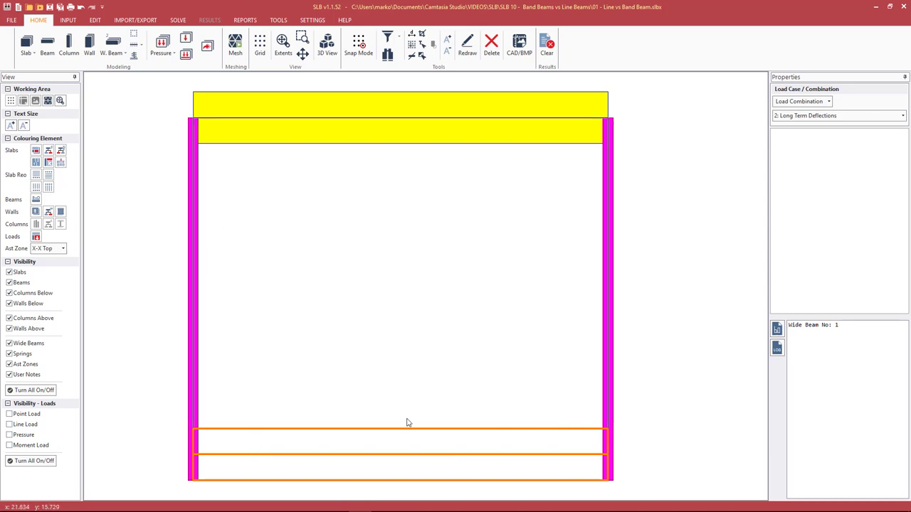
left_click(454, 454)
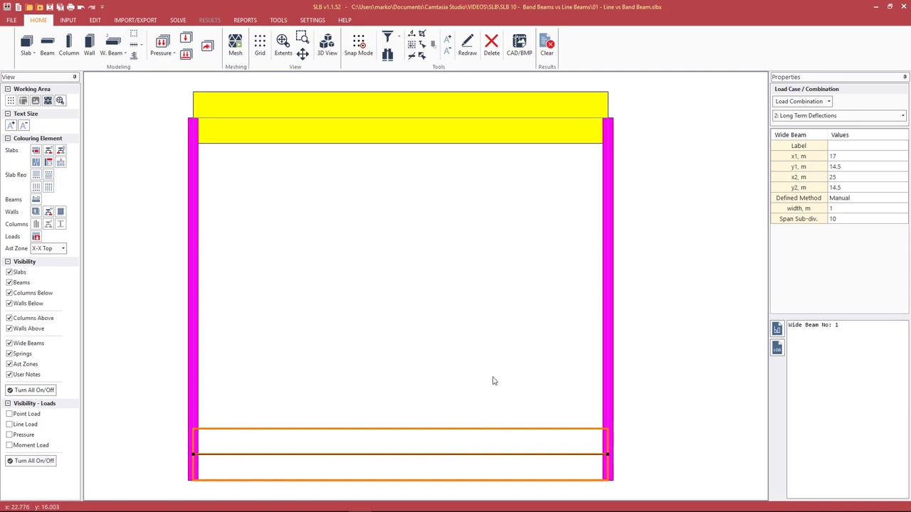
left_click(696, 362)
Delete the wide beam drawn along the slab band's centreline.
left_click(562, 456)
key("Delete")
key("Return")
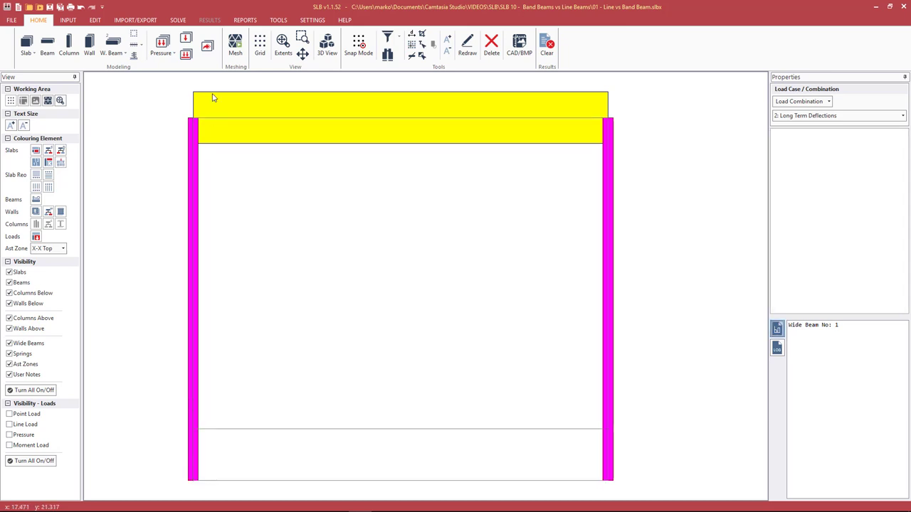
Redraw the wide beam from the slab band's corner points, spanning (25, 14.5) to (17, 14.5) at 1 m width, and select it.
left_click(122, 54)
left_click(122, 75)
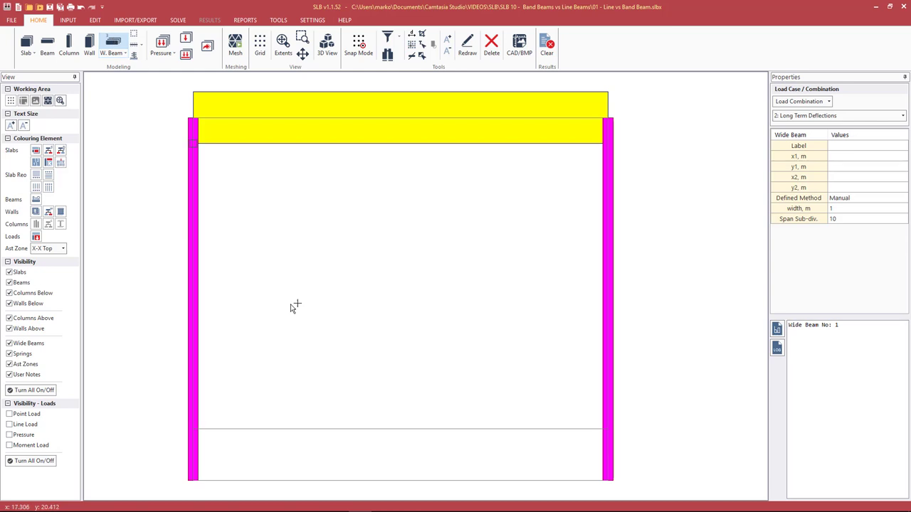
left_click(196, 429)
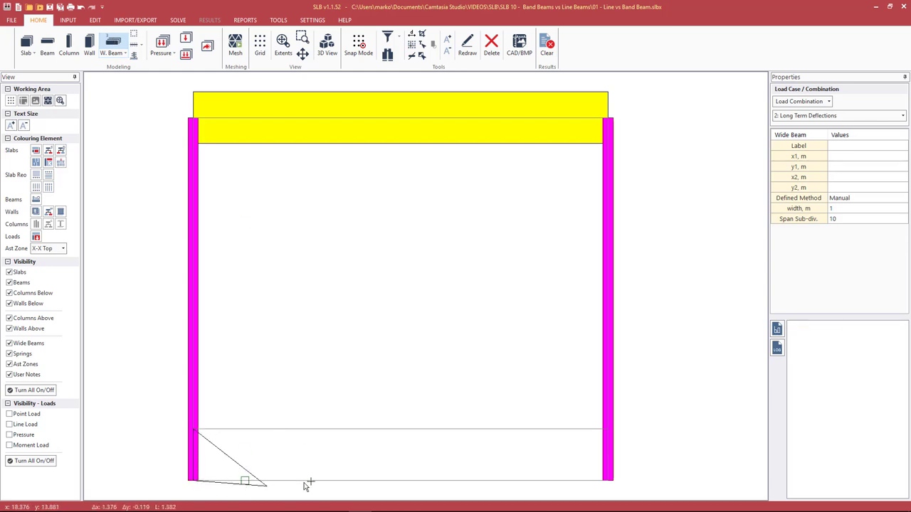
left_click(609, 482)
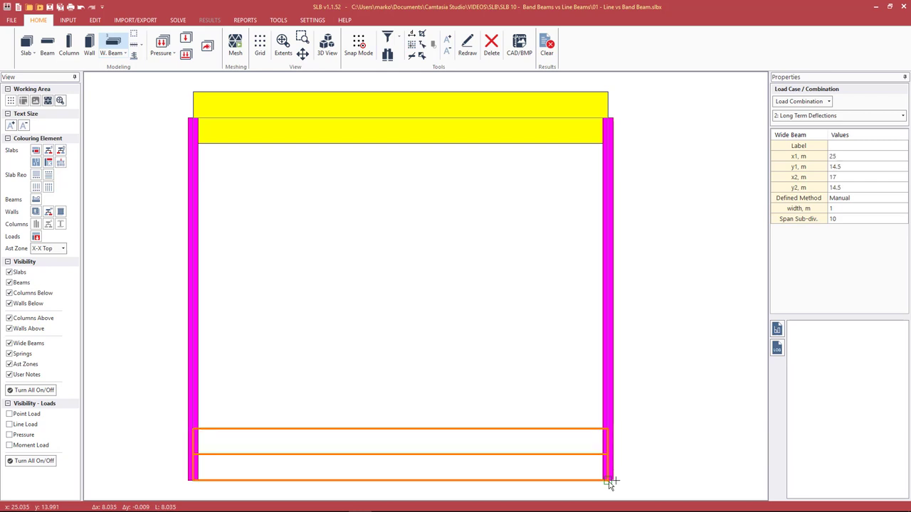
key("Escape")
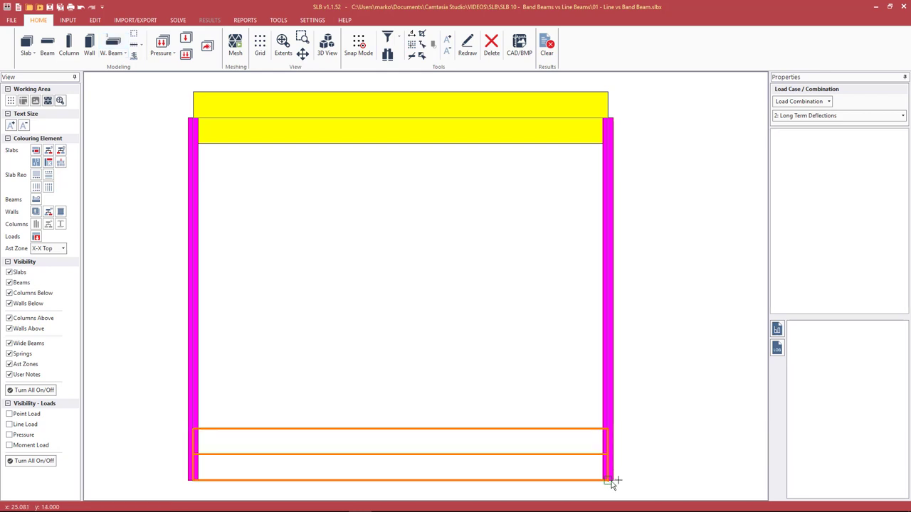
left_click(578, 460)
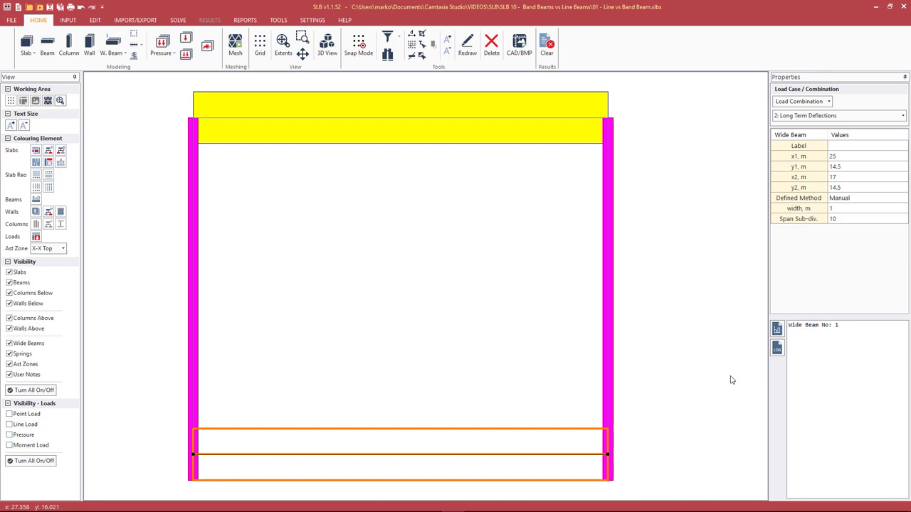
Check the line beam's properties and run the analysis and design of the model.
left_click(596, 116)
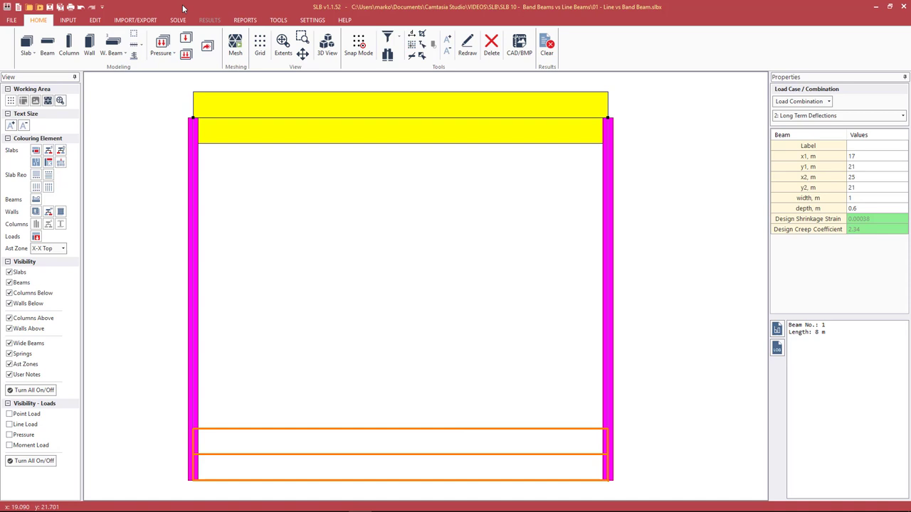
key("F5")
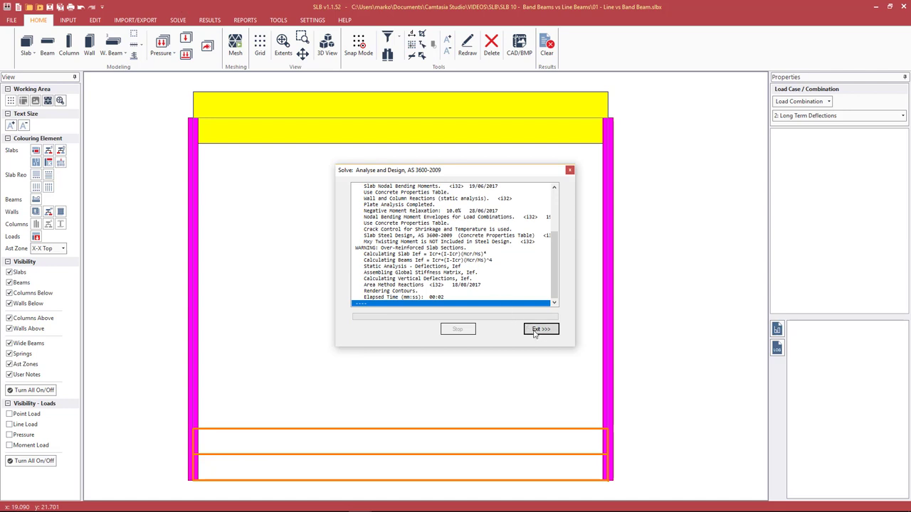
left_click(540, 330)
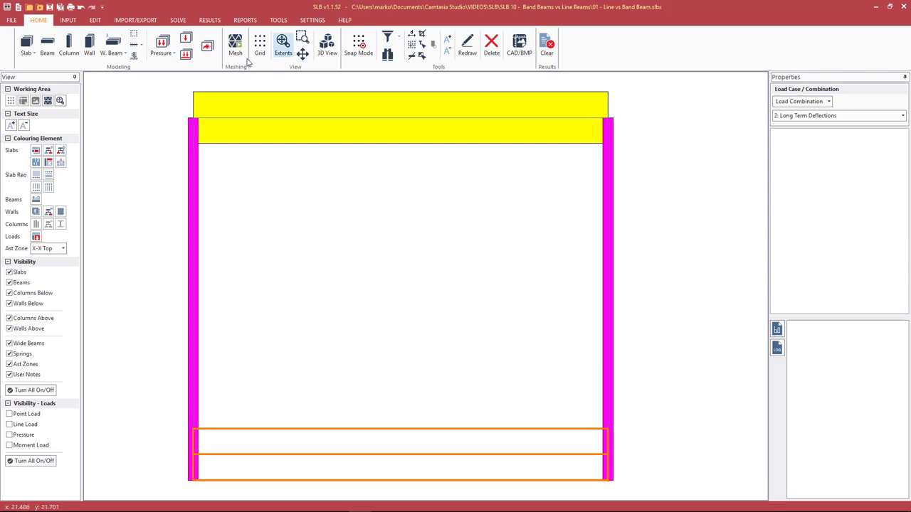
Show the line beam's envelope design results and move along its diagrams to midspan at x = 4 m.
left_click(243, 20)
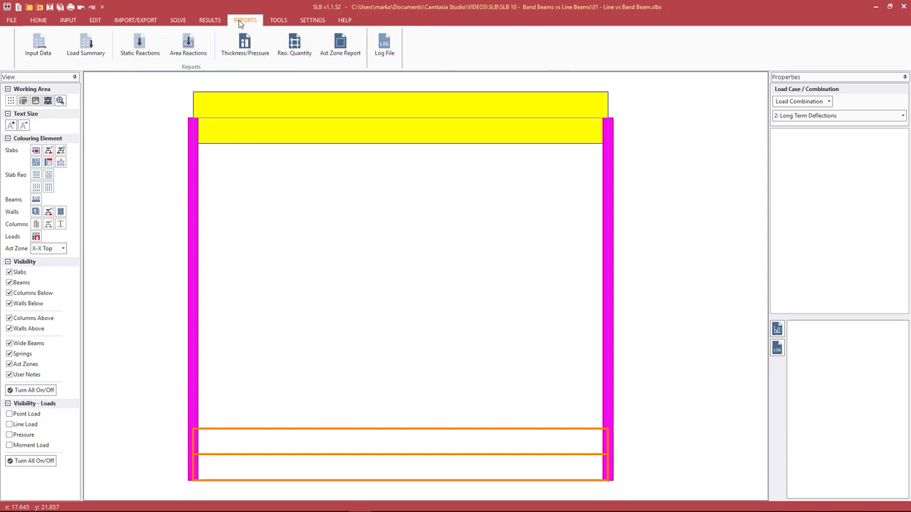
left_click(209, 22)
left_click(557, 54)
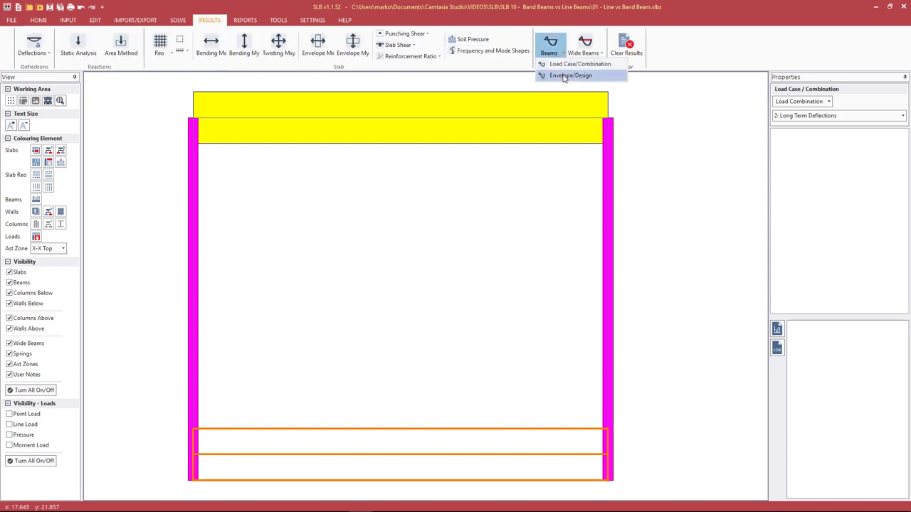
left_click(565, 75)
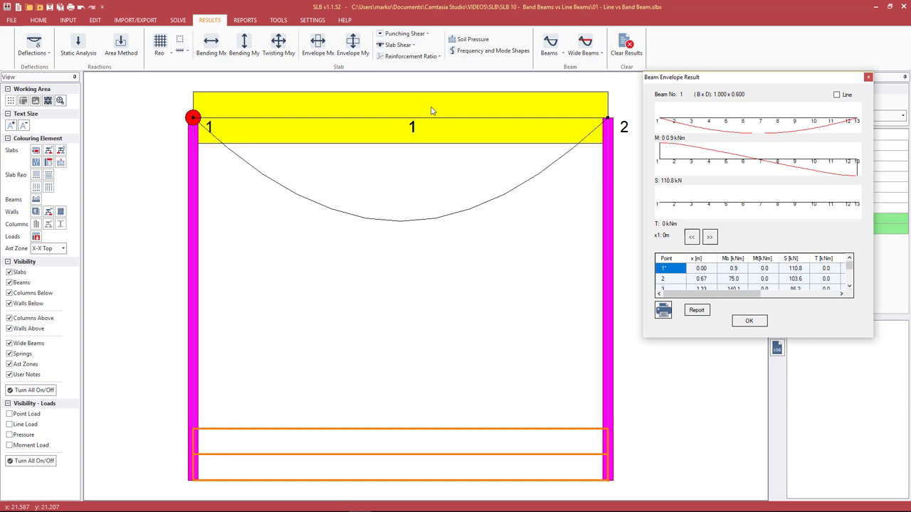
left_click(710, 238)
left_click(710, 237)
left_click(710, 237)
left_click(710, 237)
left_click(710, 237)
left_click(710, 238)
left_click(710, 237)
left_click(692, 238)
Examine the line beam's design report, covering the moment at 4 m, the reinforcement and the shear columns, and close the beam results.
left_click(697, 312)
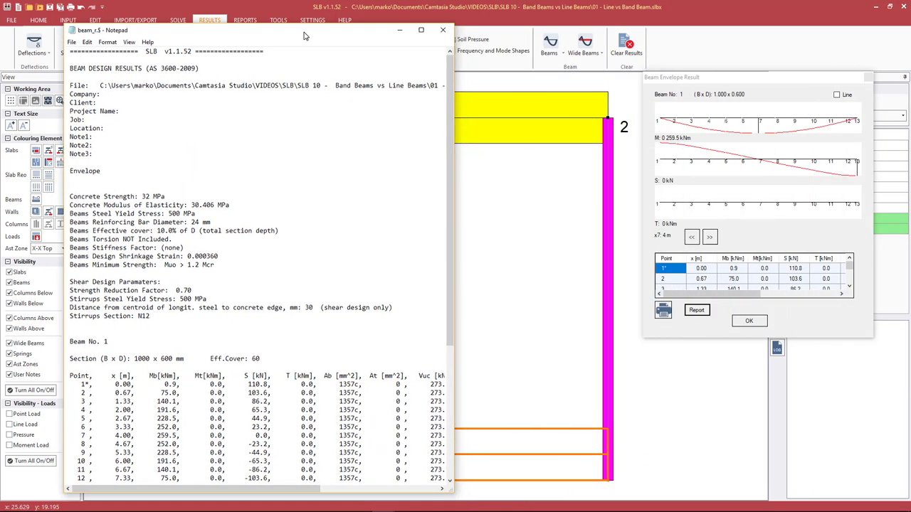
scroll(206, 366, "down", 3)
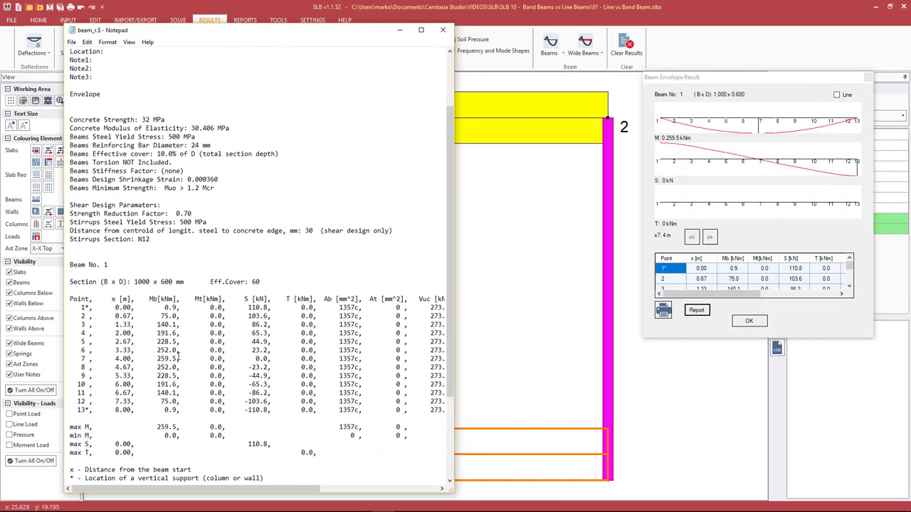
left_click_drag(185, 358, 150, 358)
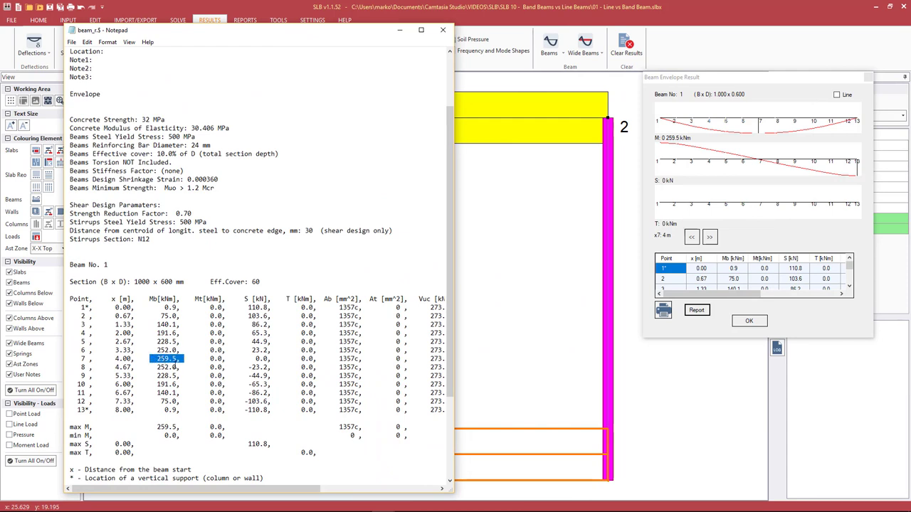
left_click_drag(271, 488, 371, 489)
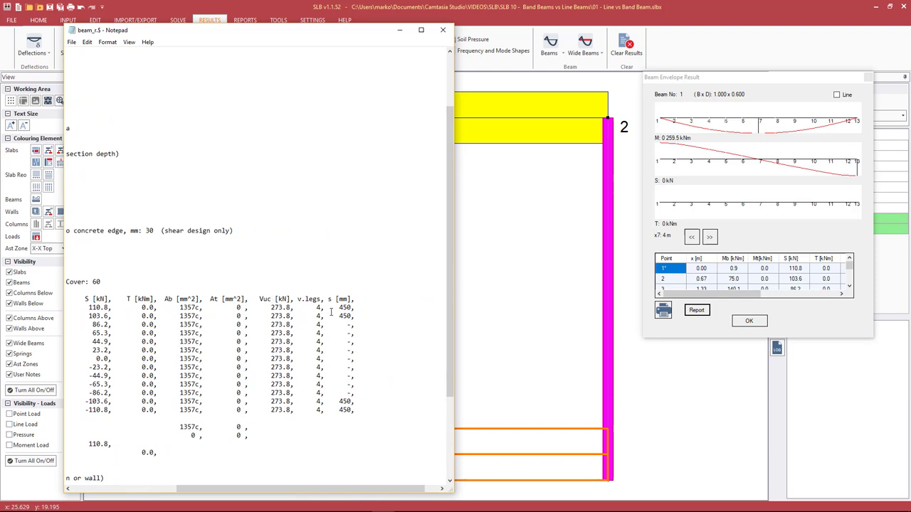
left_click_drag(274, 489, 195, 489)
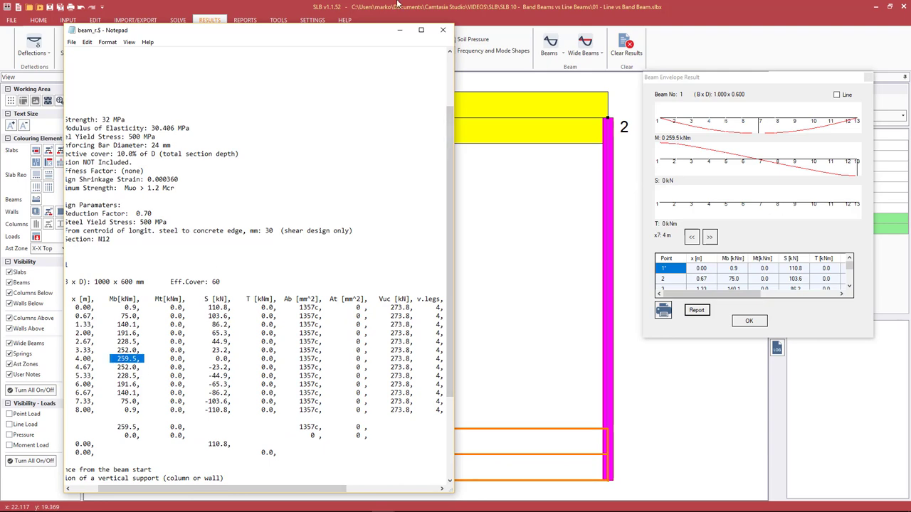
left_click(399, 29)
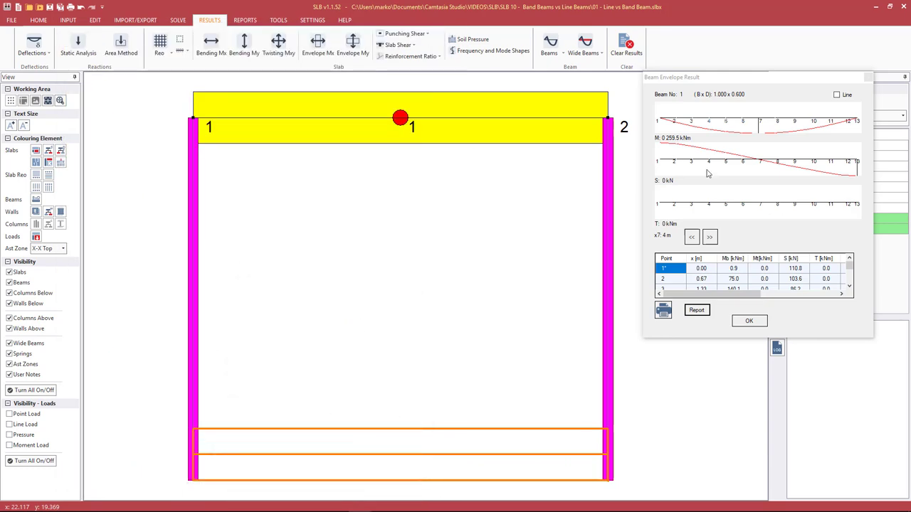
left_click(749, 322)
Examine the envelope design report of wide beam 1, highlight its moment at 4 m, and close the report.
left_click(600, 54)
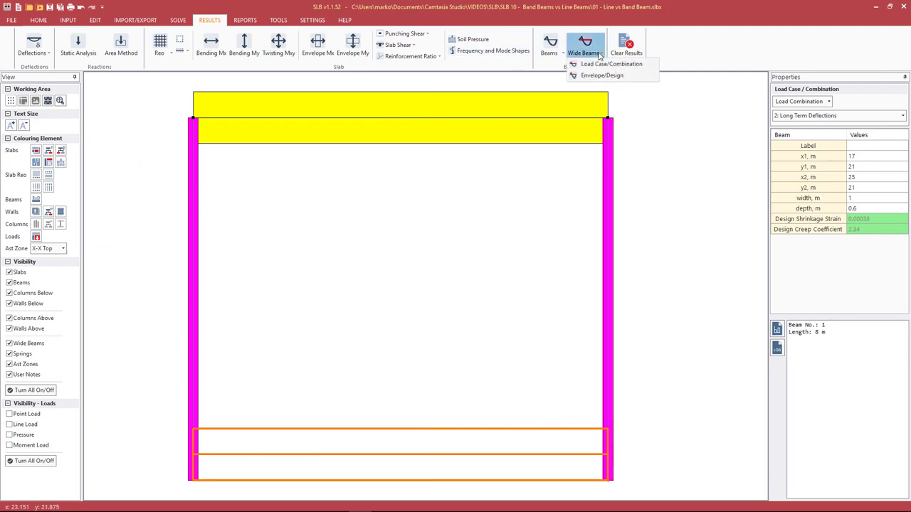
left_click(599, 75)
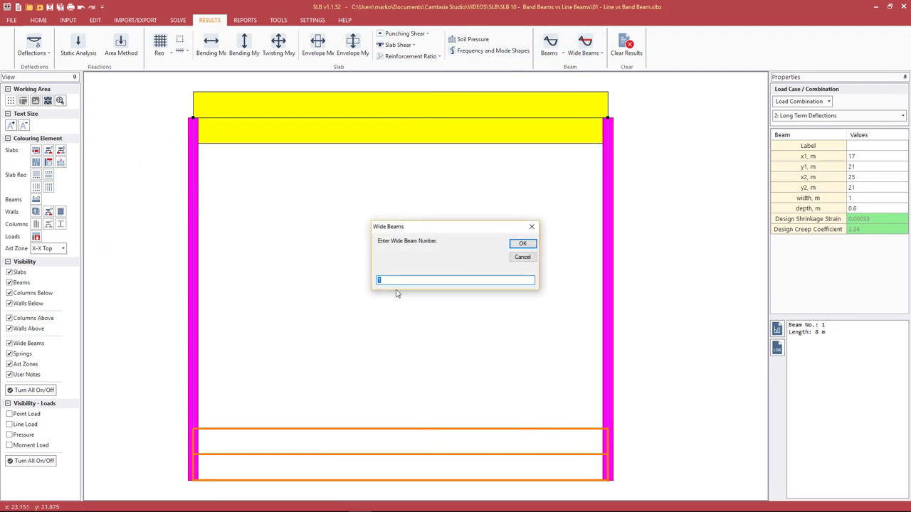
left_click(512, 247)
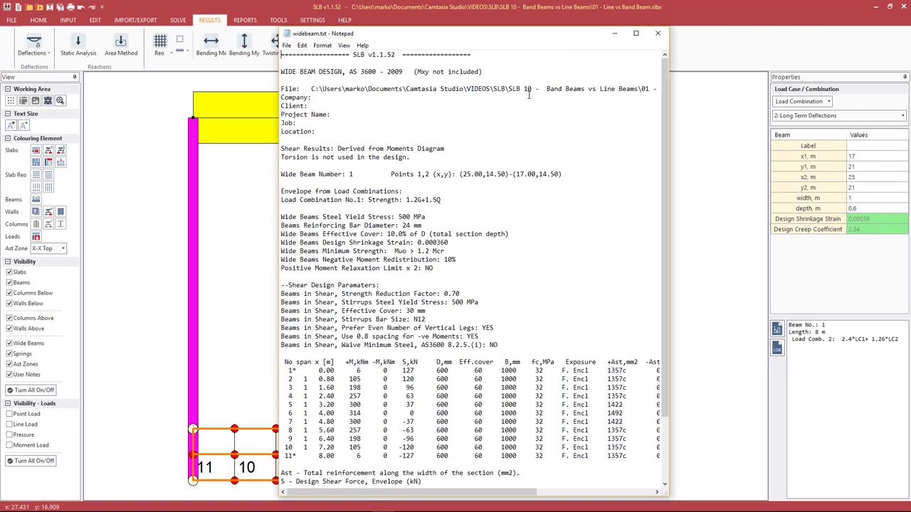
left_click_drag(367, 417, 341, 413)
mouse_move(388, 511)
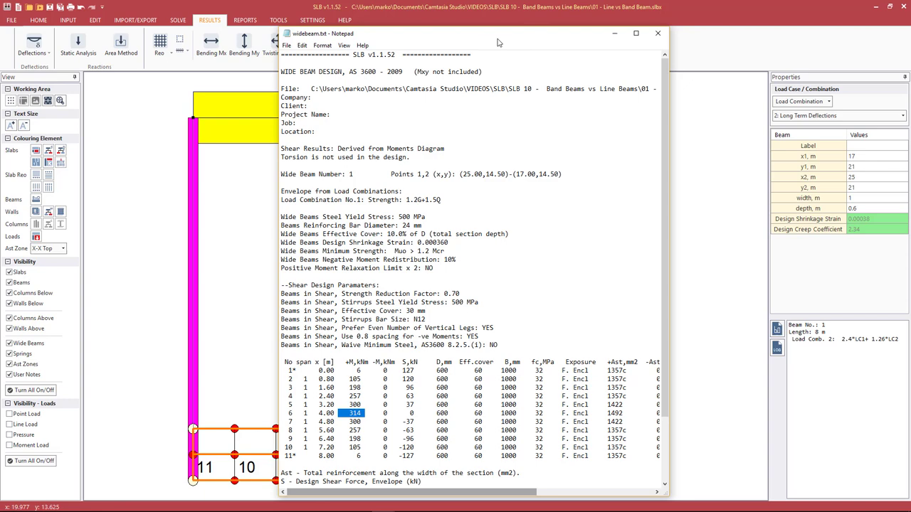
key("alt+F4")
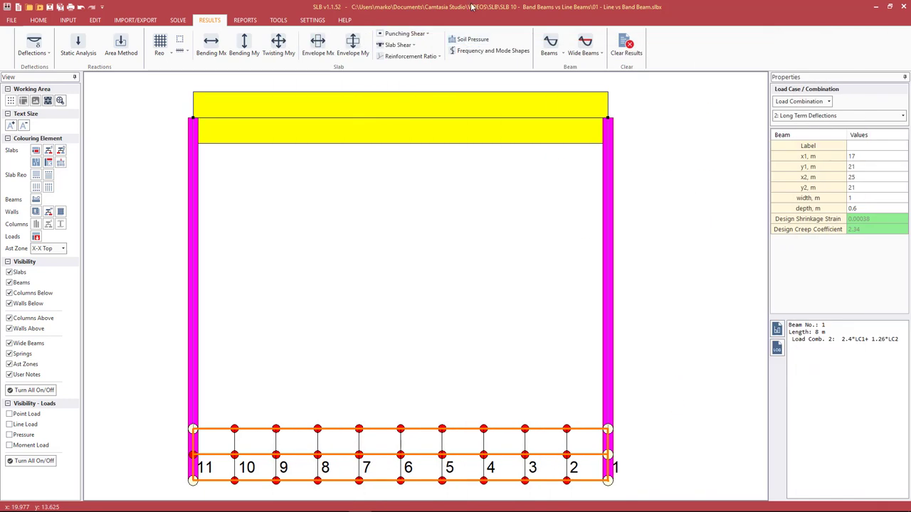
key("Escape")
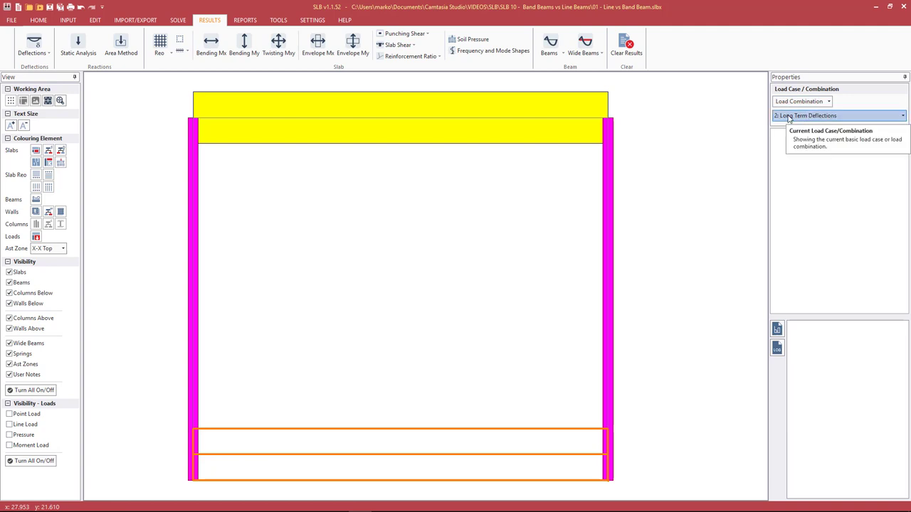
Display the long-term deflection contours and query the deflection at five points along the line beam.
left_click(33, 42)
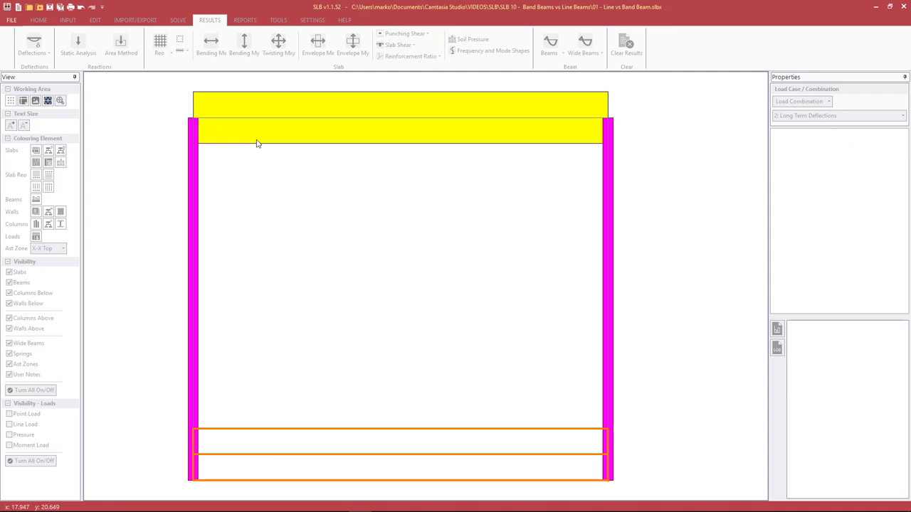
left_click(296, 117)
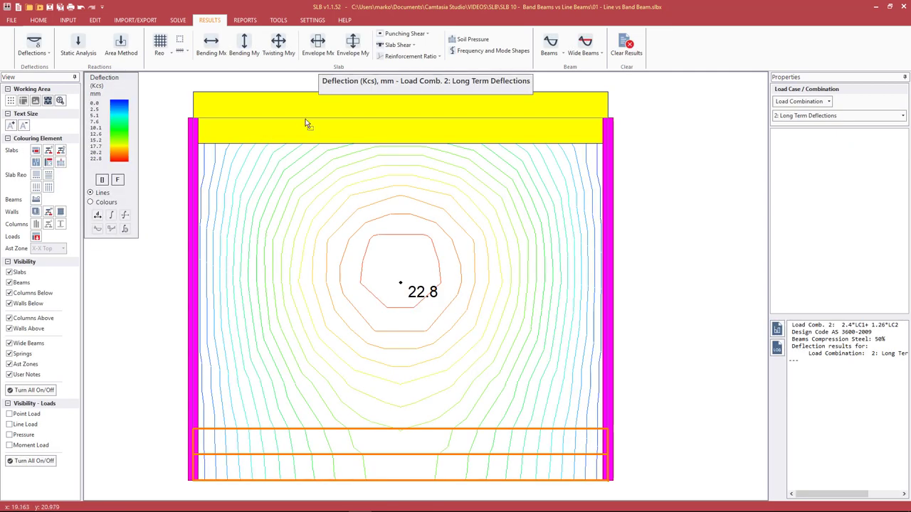
left_click(365, 117)
left_click(400, 118)
left_click(434, 117)
left_click(503, 117)
Query the long-term deflection at seven points along the wide beam's centreline from one wall to the other.
left_click(194, 454)
left_click(255, 454)
left_click(297, 454)
left_click(401, 454)
left_click(451, 454)
left_click(503, 454)
left_click(608, 454)
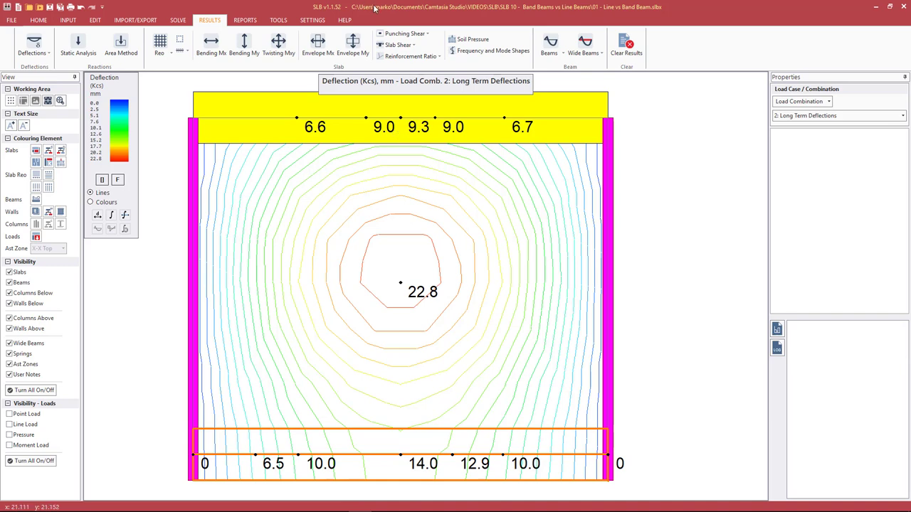
Examine the material properties, covering the concrete and steel values, the beam shear options and the service load settings.
left_click(68, 20)
left_click(48, 44)
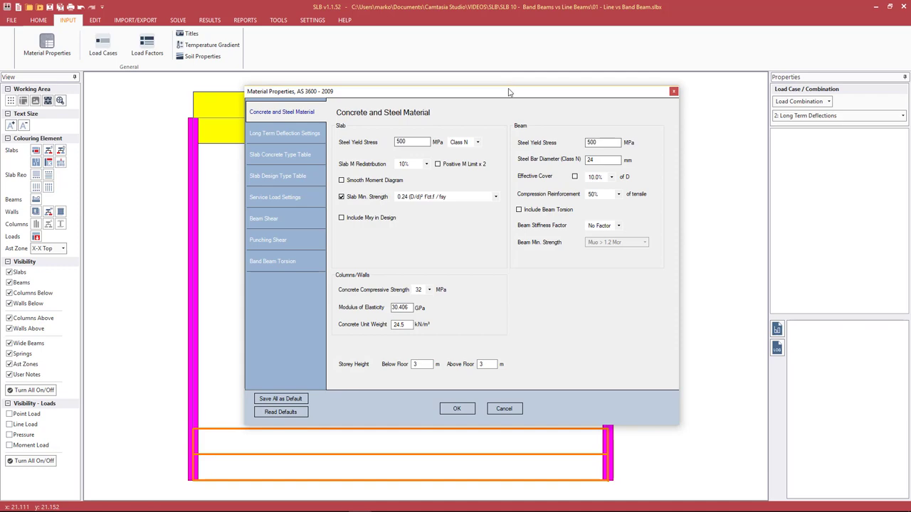
left_click_drag(508, 91, 376, 121)
left_click(398, 273)
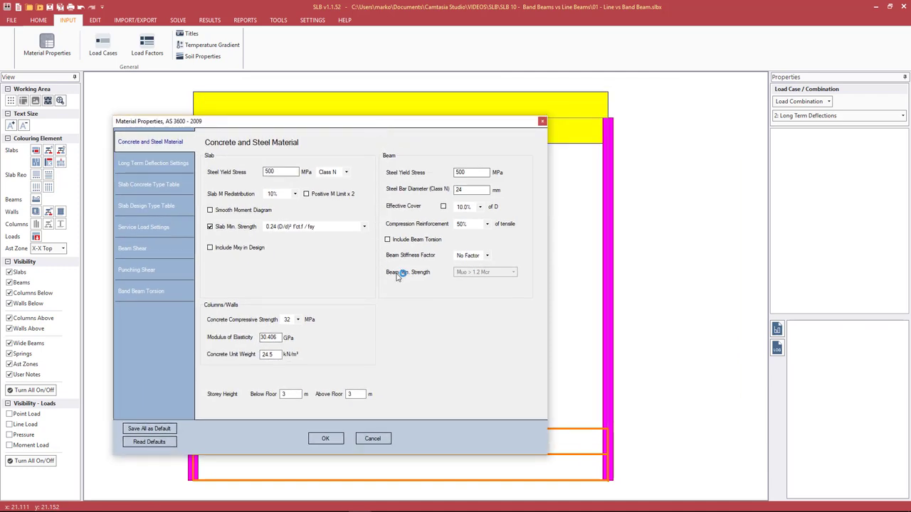
left_click_drag(429, 120, 481, 165)
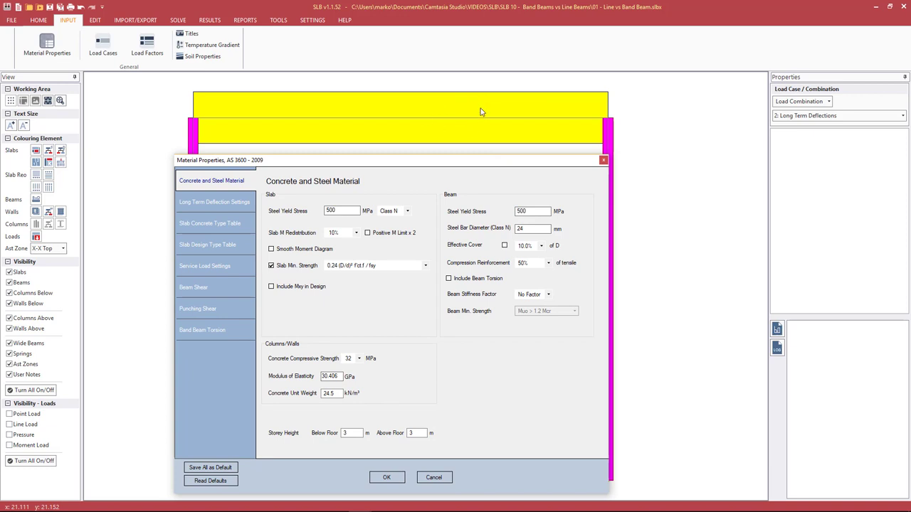
left_click_drag(458, 161, 594, 87)
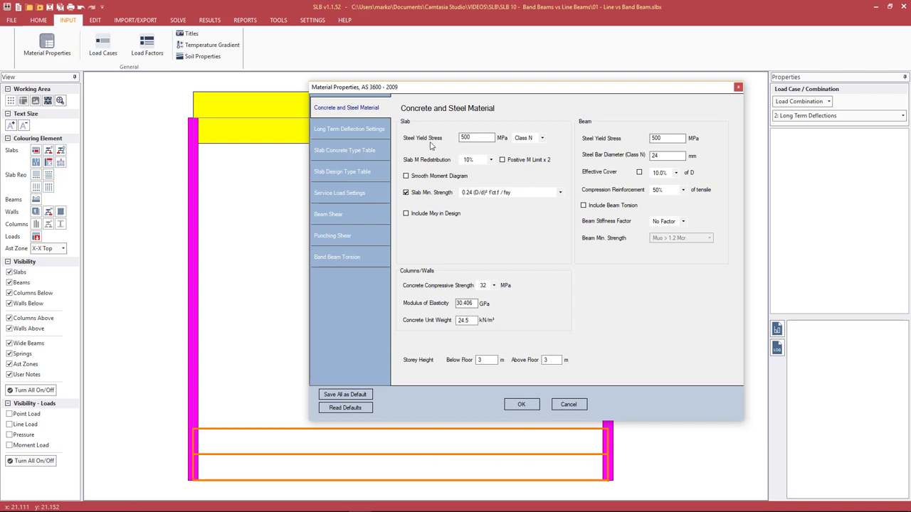
left_click(340, 218)
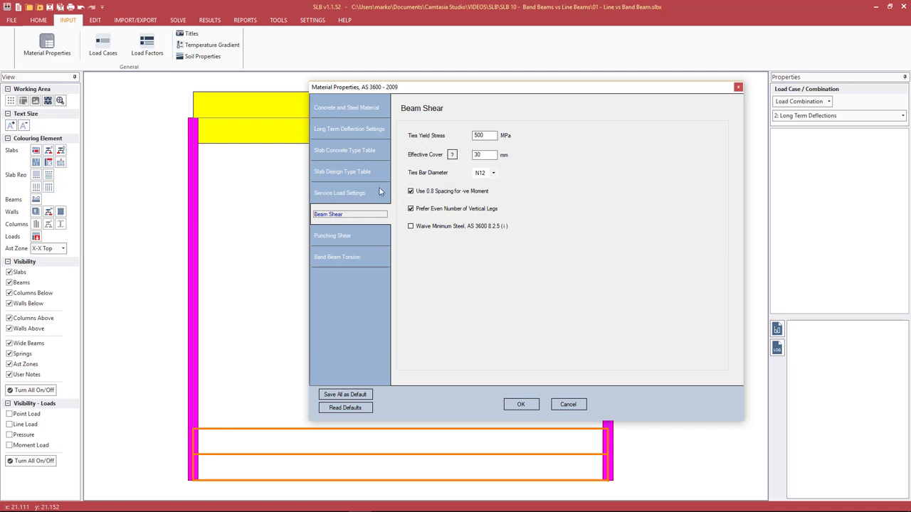
left_click(345, 194)
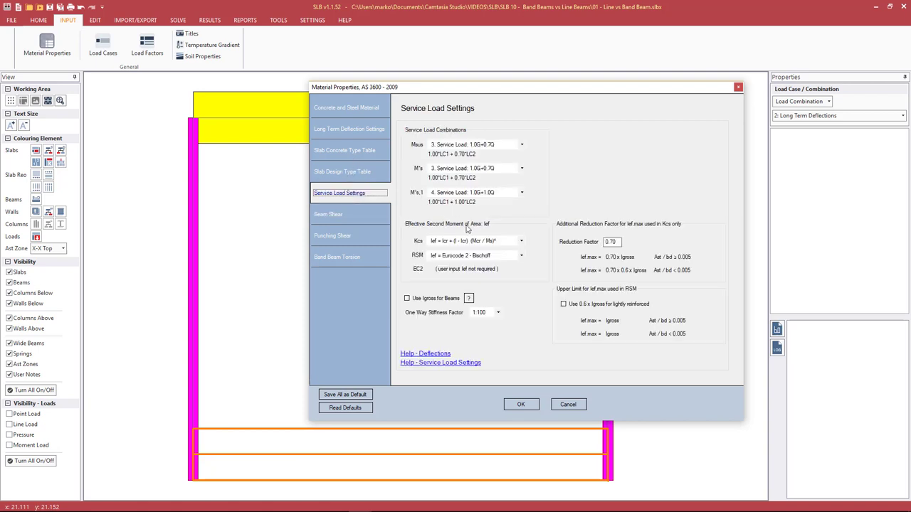
left_click_drag(484, 91, 351, 155)
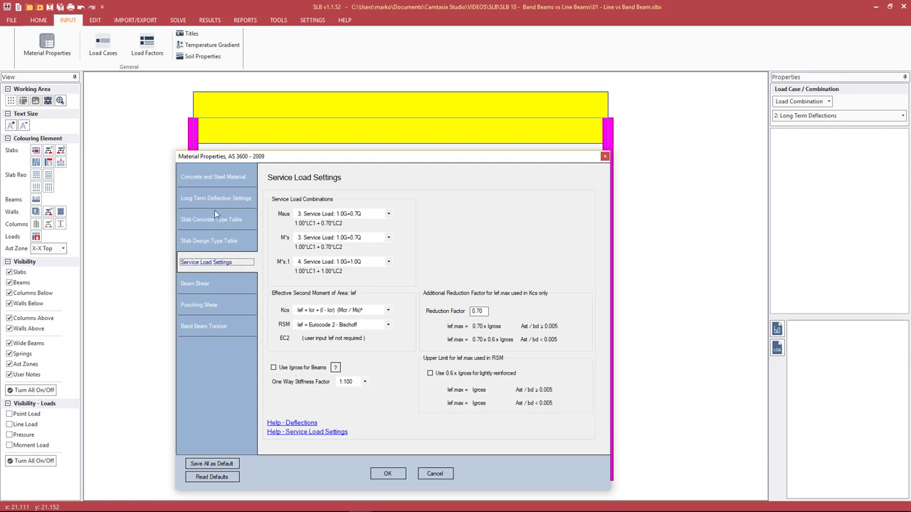
Set the beam stiffness factor to 4.00 in the concrete and steel material settings and re-run the analysis and design.
left_click(213, 177)
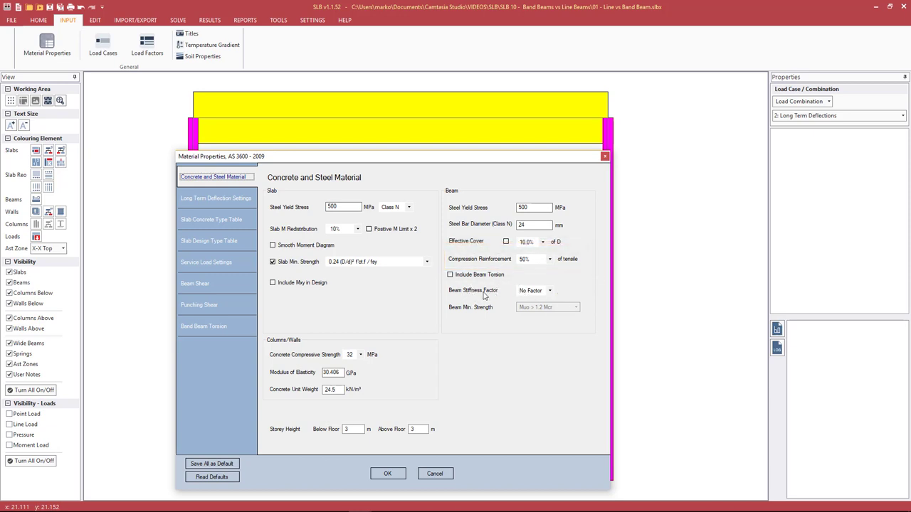
left_click(530, 291)
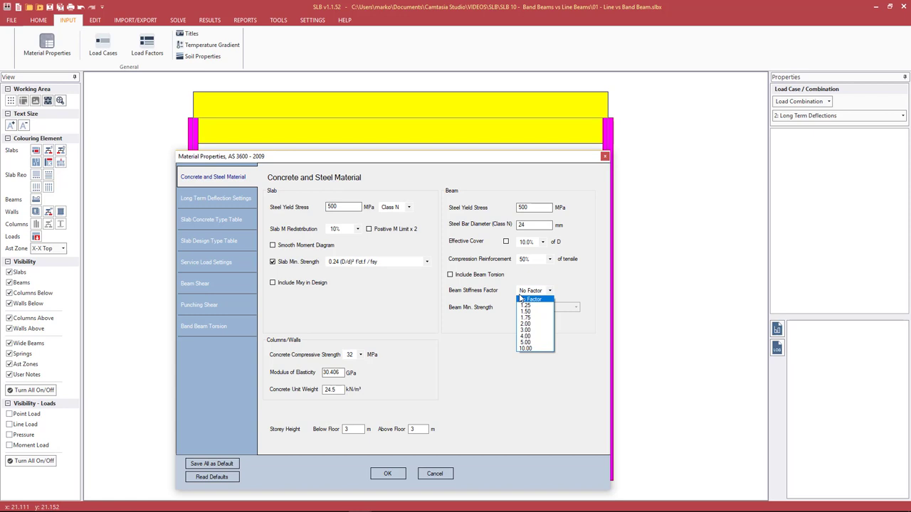
left_click(528, 335)
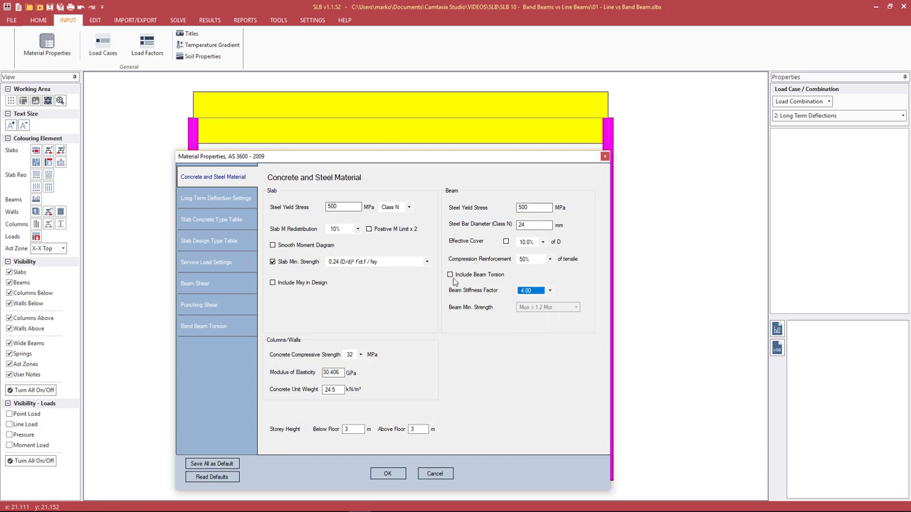
left_click(382, 473)
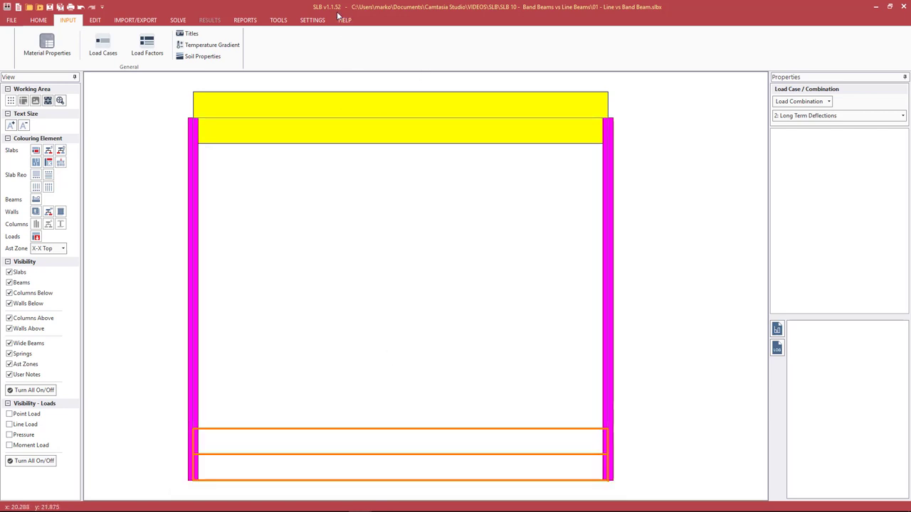
key("F5")
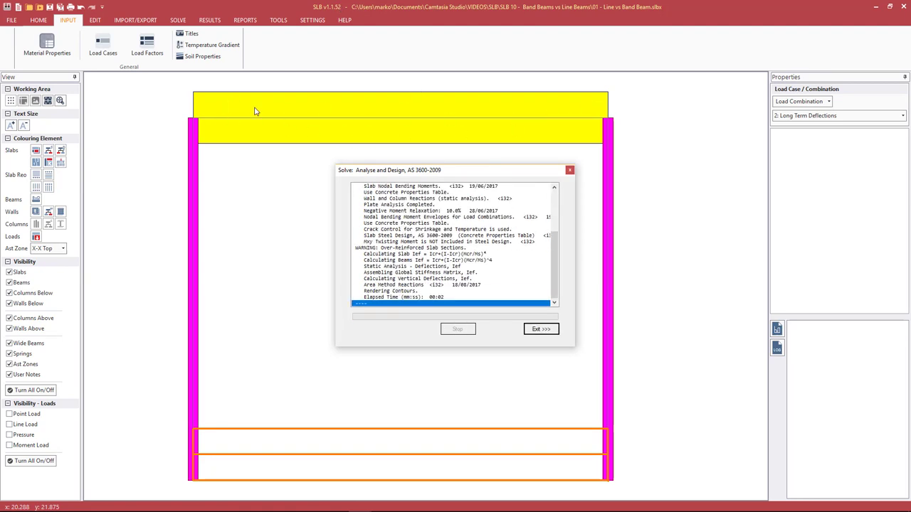
left_click(541, 329)
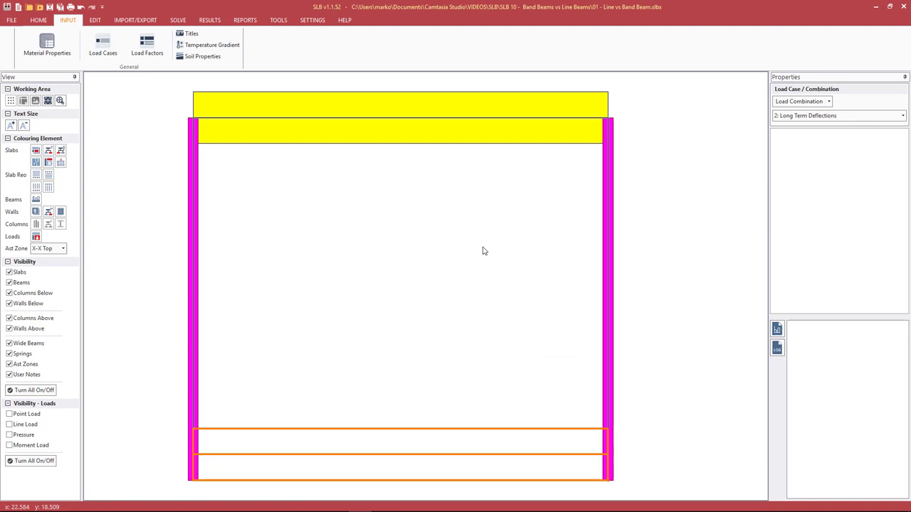
Bring up the earlier line beam report in Notepad to check its moment at 4 m, and minimise it.
mouse_move(415, 502)
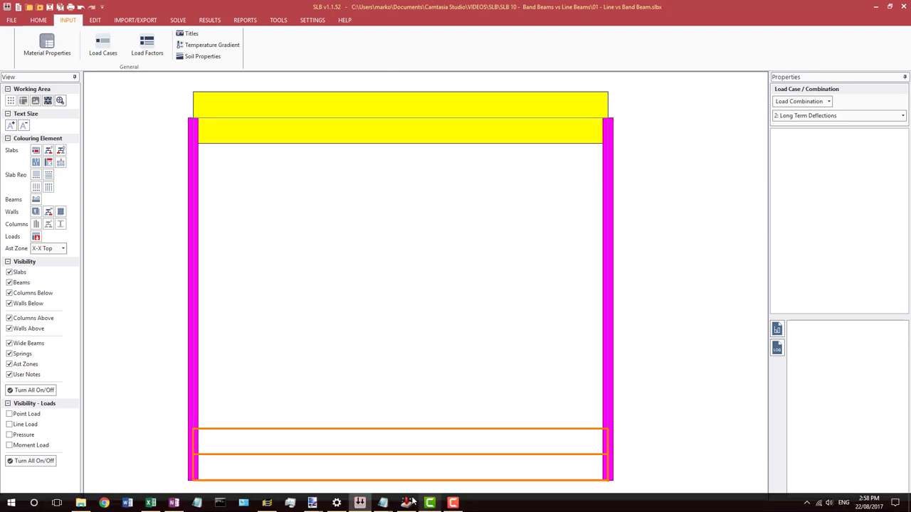
mouse_move(384, 502)
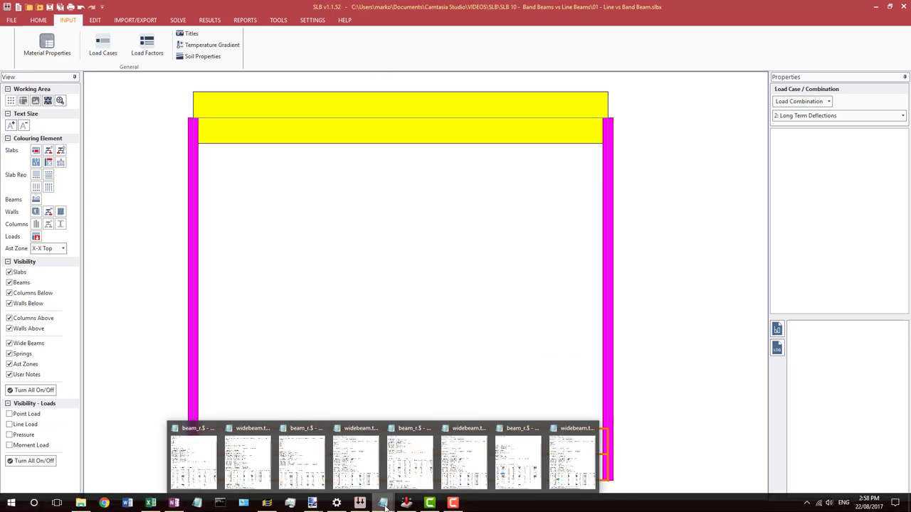
left_click(532, 466)
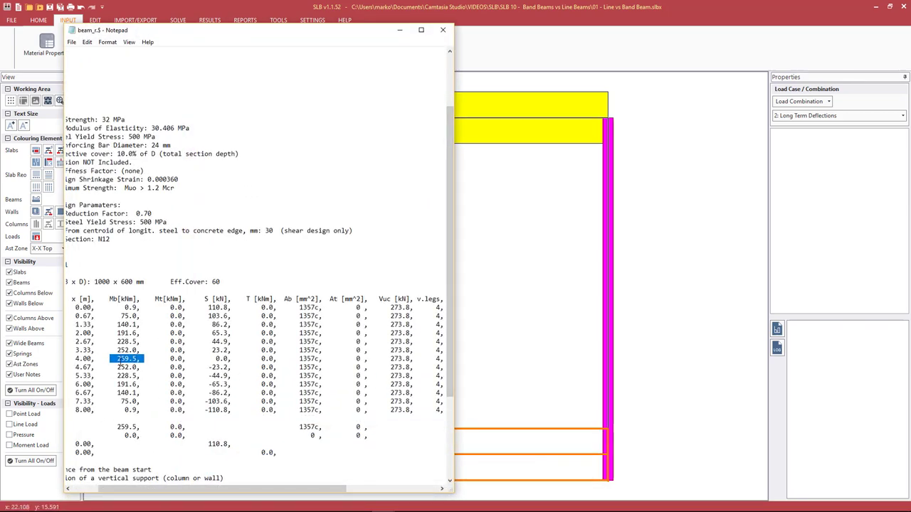
left_click(399, 30)
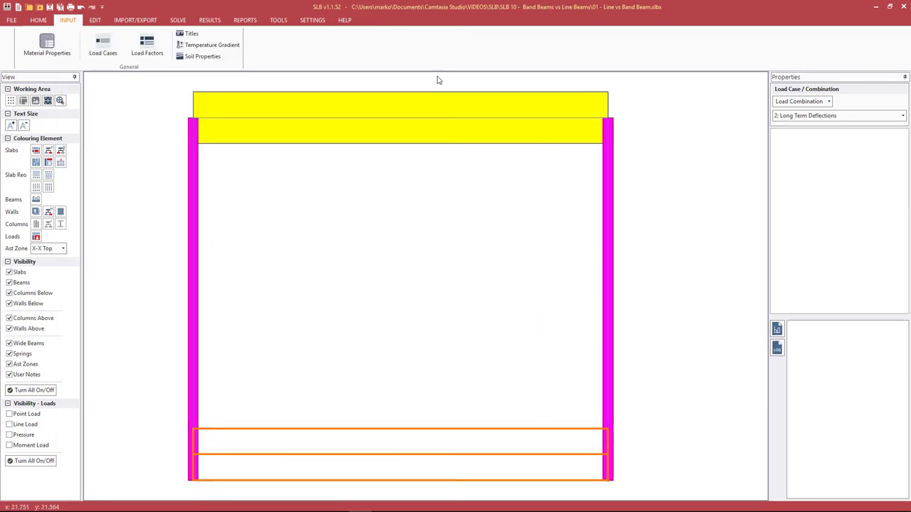
Display the envelope results of the line beam and open its design report.
left_click(399, 111)
left_click(209, 20)
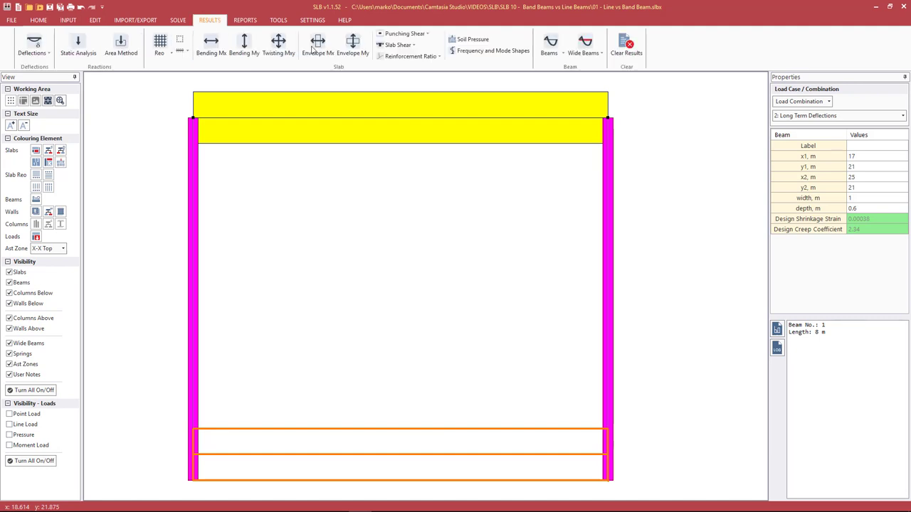
left_click(562, 55)
left_click(562, 76)
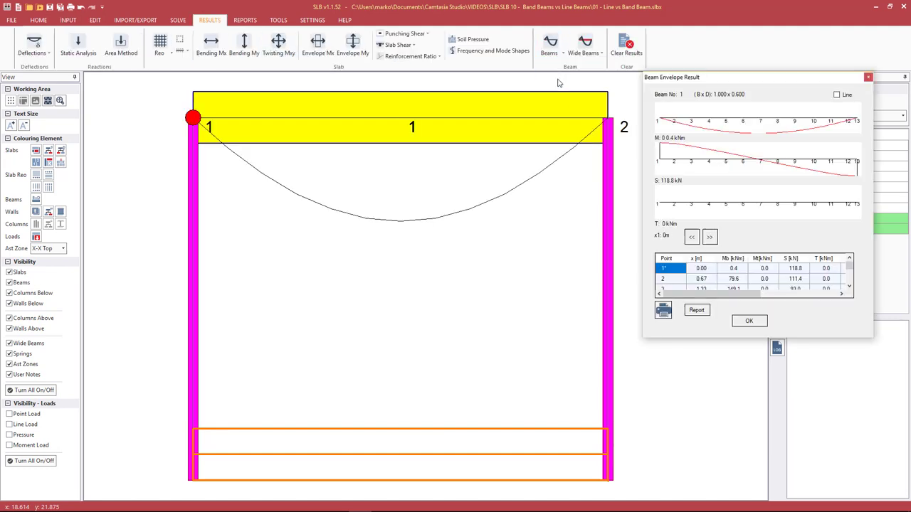
left_click(695, 310)
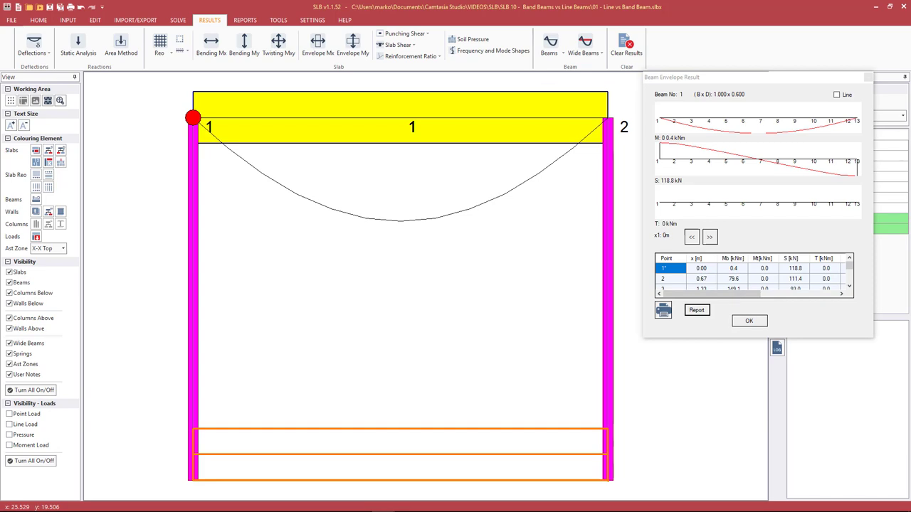
left_click_drag(595, 72, 429, 50)
scroll(332, 459, "down", 1)
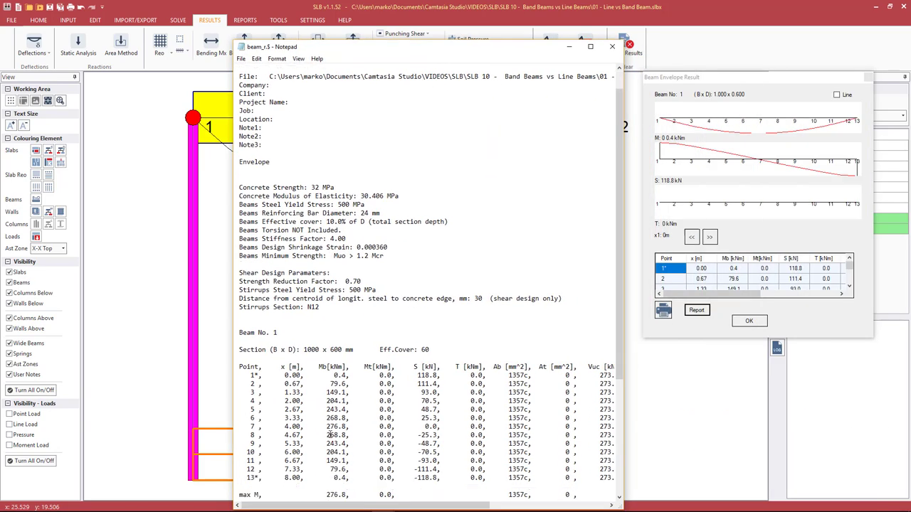
Highlight the line beam's moment at 4 m in the new report, and minimise the report.
left_click_drag(251, 426, 348, 426)
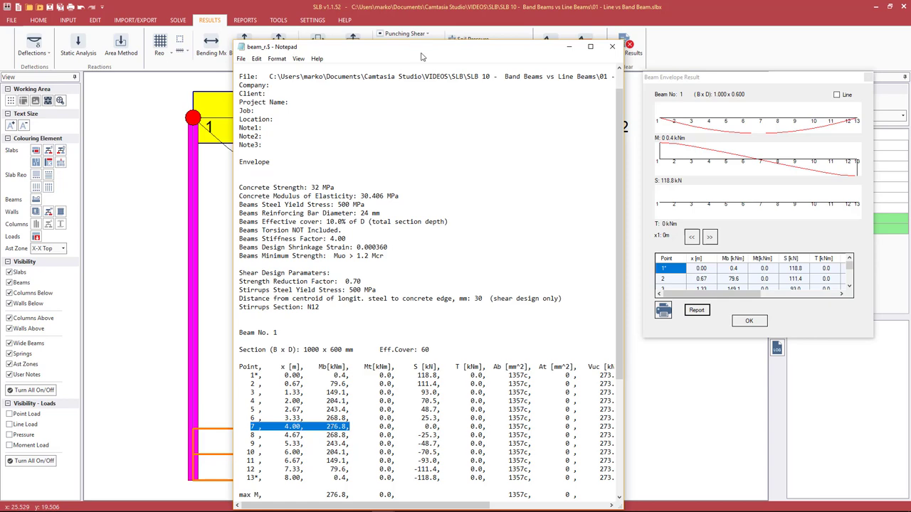
left_click_drag(416, 48, 407, 26)
left_click(347, 403)
left_click_drag(347, 403, 264, 404)
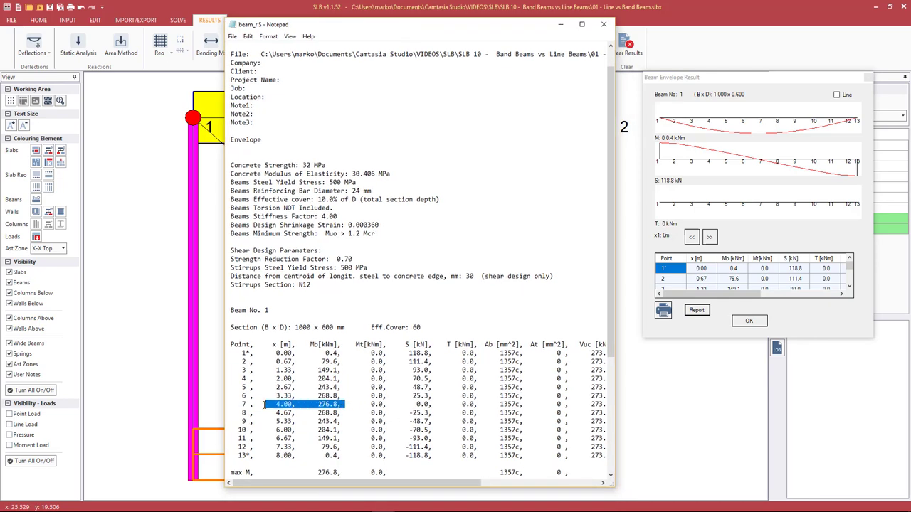
mouse_move(368, 487)
left_mouse_down()
mouse_move(395, 489)
mouse_move(357, 490)
left_mouse_up()
left_click_drag(374, 29, 588, 39)
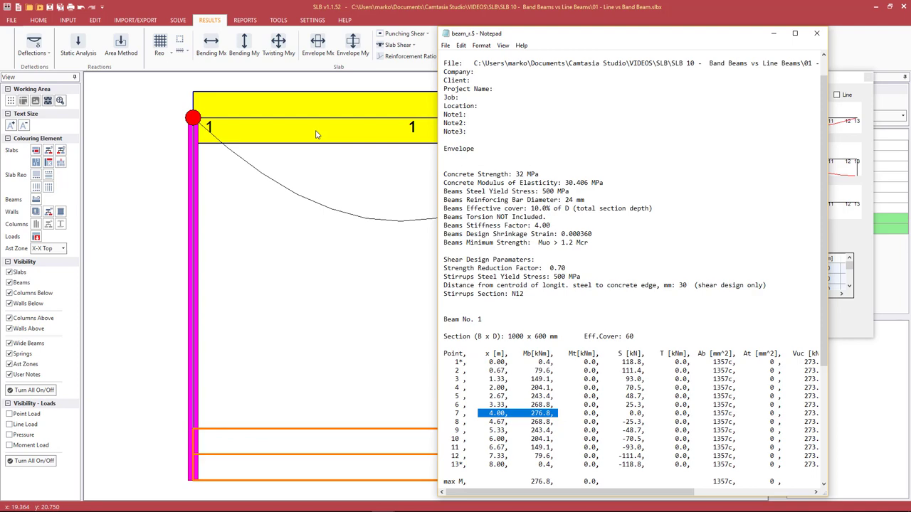
left_click(773, 33)
Review the beam stiffness factor in the material properties alongside the line beam's envelope moment diagram.
left_click(66, 20)
left_click(47, 44)
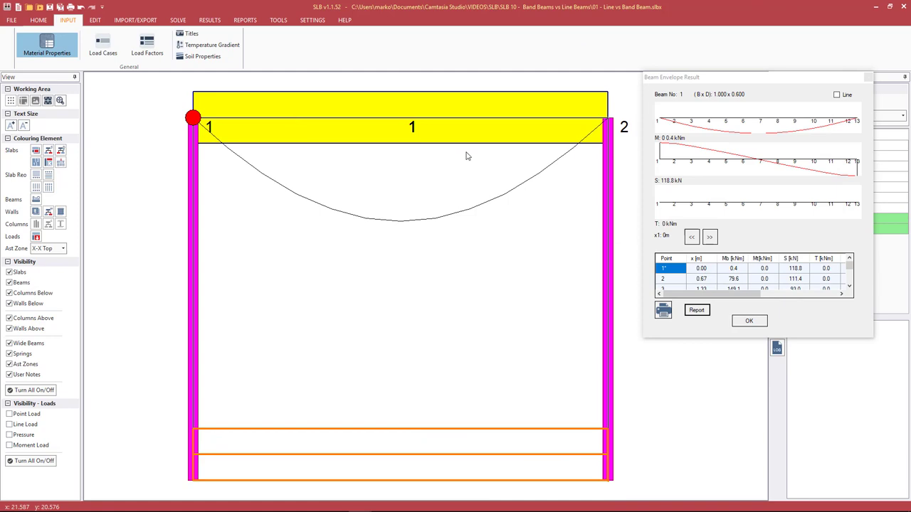
left_click_drag(426, 88, 562, 130)
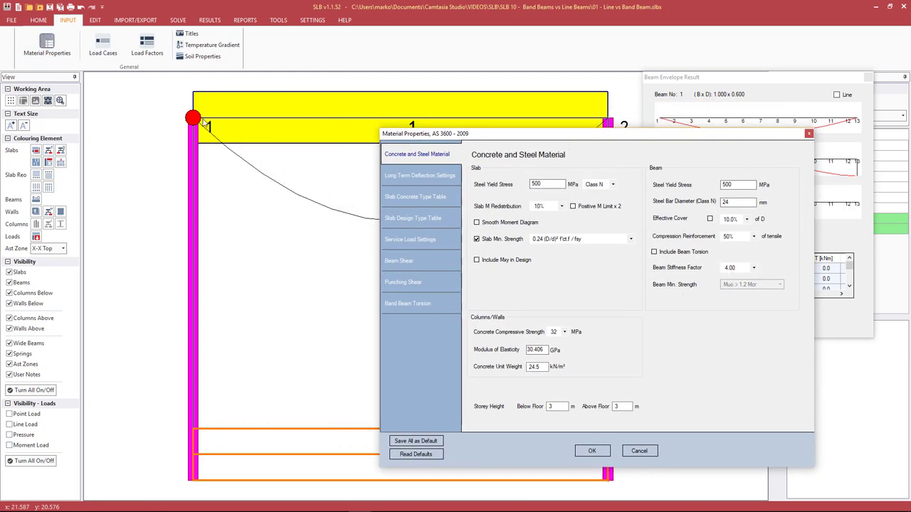
left_click_drag(583, 138, 588, 148)
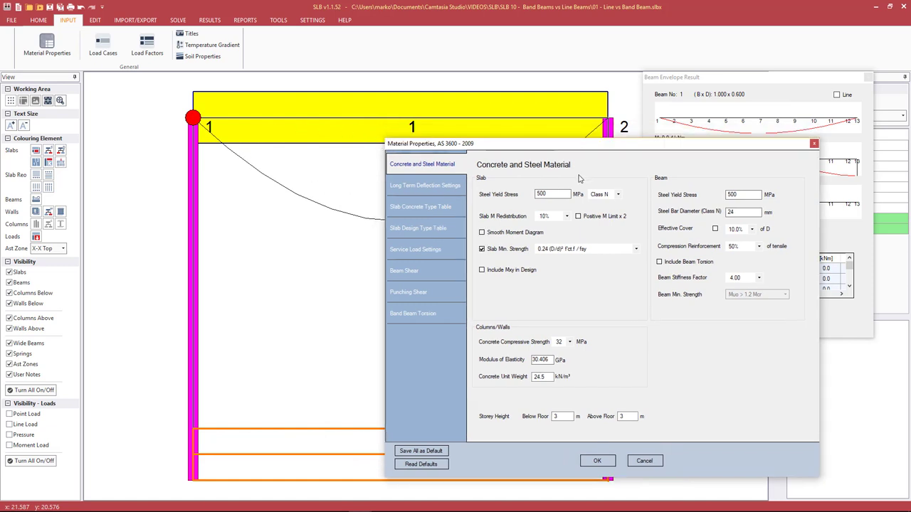
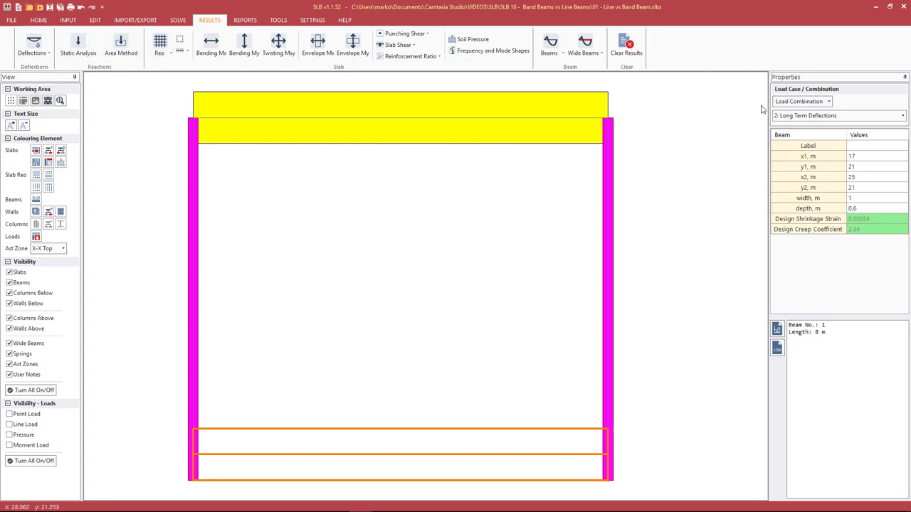
Display the long-term deflection contours and query the deflection at six points along the line beam.
left_click(44, 50)
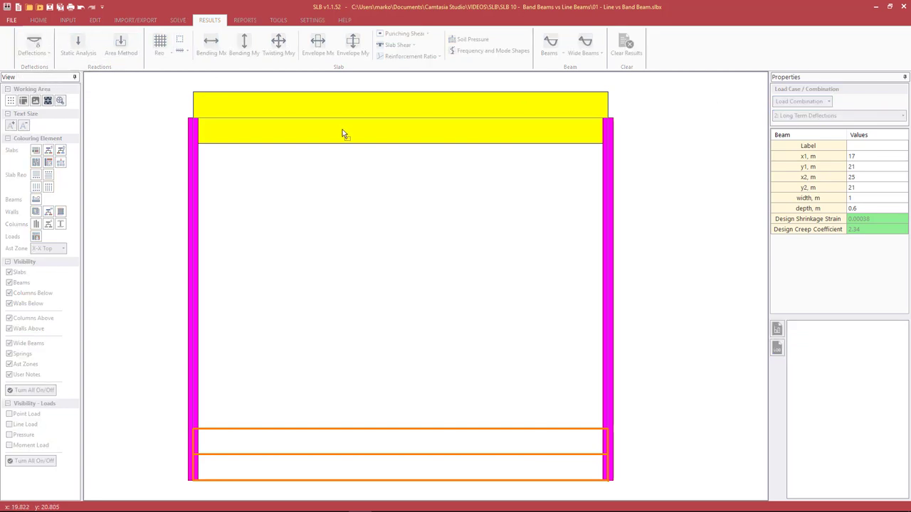
left_click(366, 121)
left_click(434, 121)
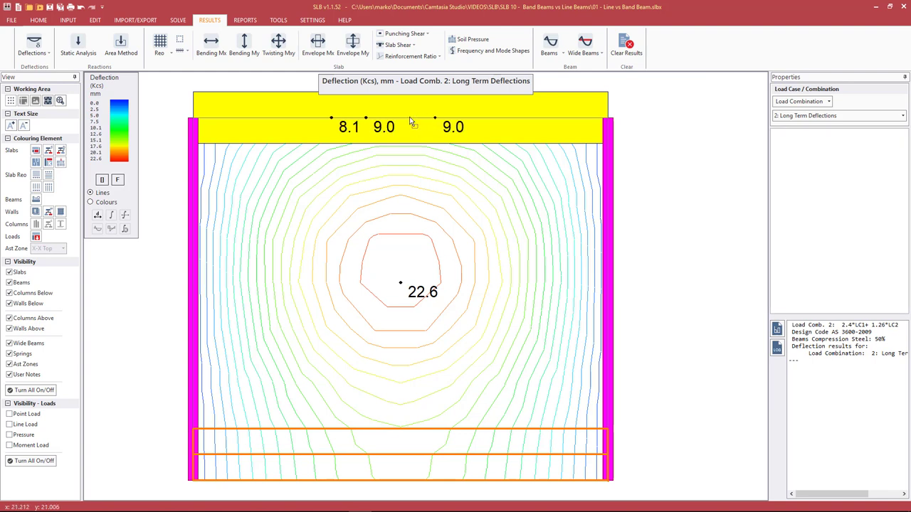
left_click(401, 121)
left_click(503, 121)
left_click(540, 117)
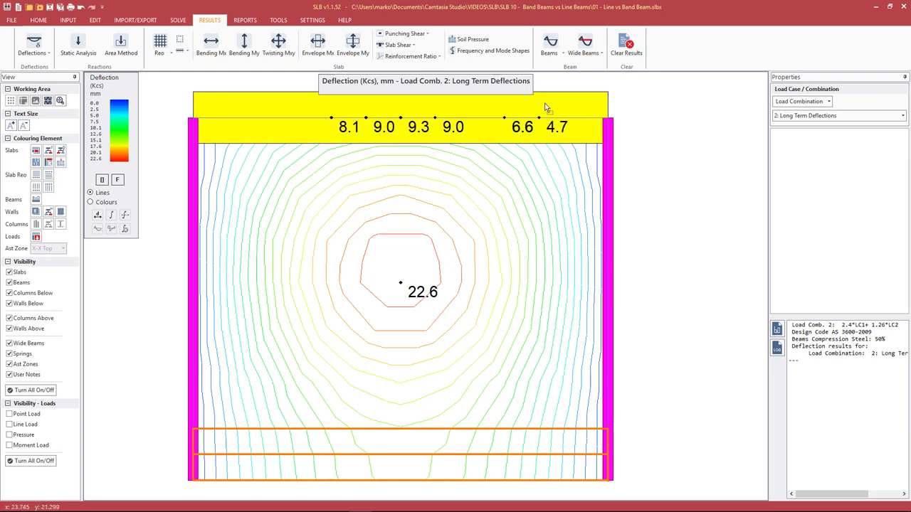
Recheck the beam stiffness factor in the material properties and cancel the dialog.
left_click(68, 20)
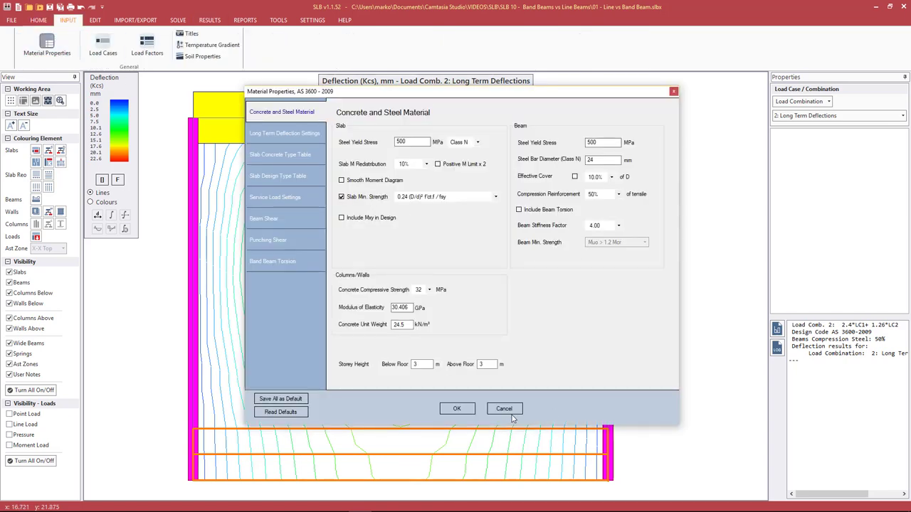
left_click(512, 417)
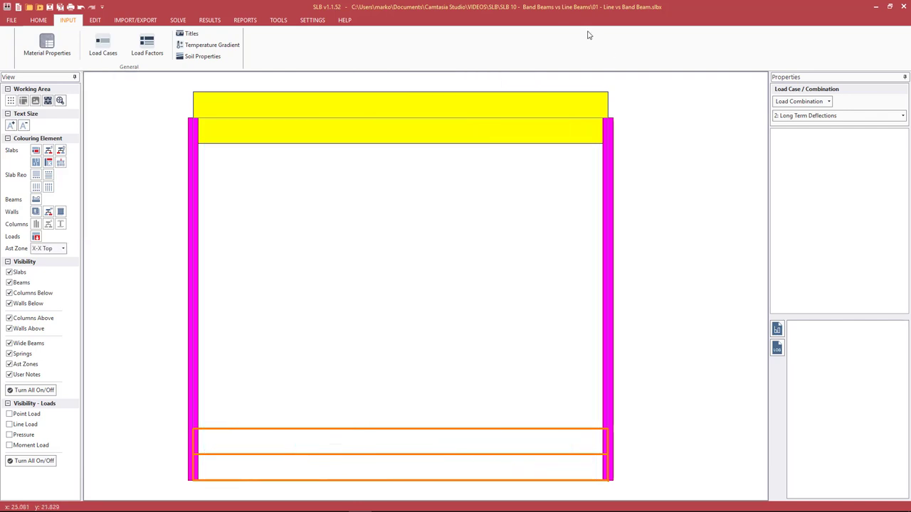
Select the band beam's slab zone to view its properties and colour the slab zones by thickness.
left_click(489, 453)
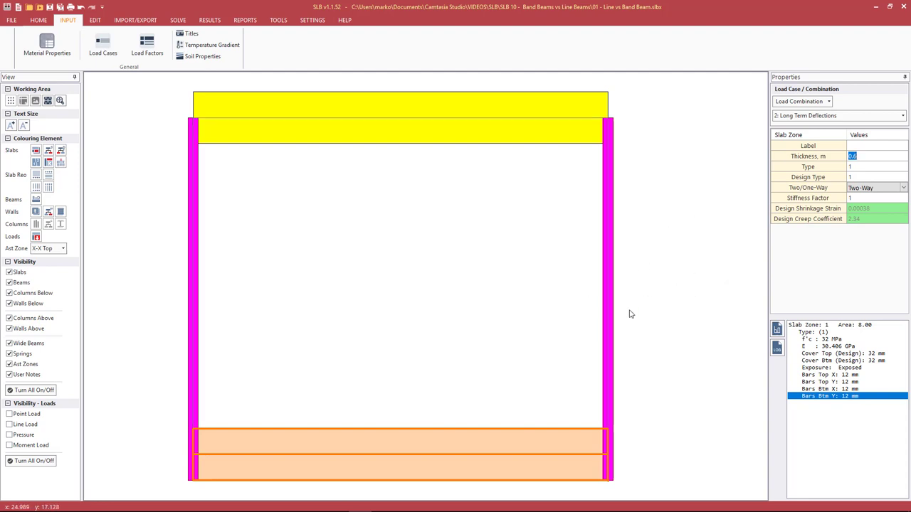
left_click(36, 150)
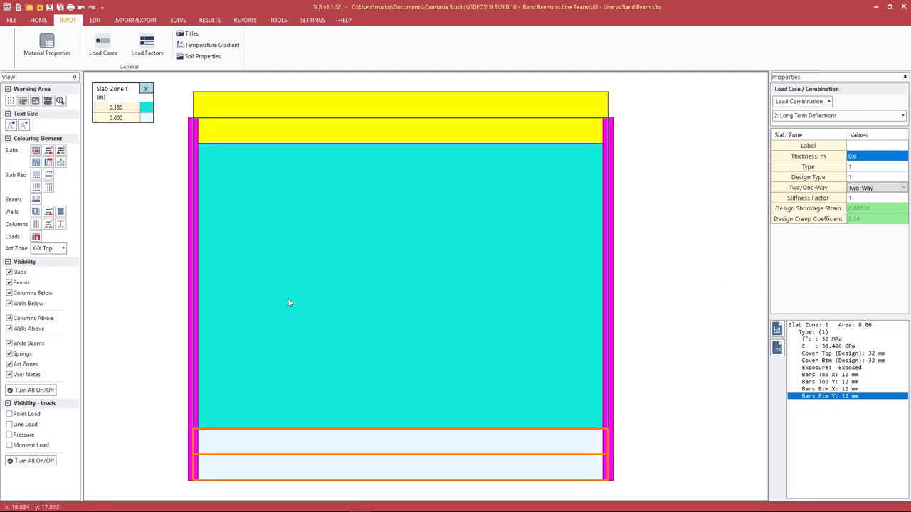
Inspect the properties of the wide beam, the band beam's slab zone with its stiffness factor and two/one-way setting, and the line beam.
left_click(450, 455)
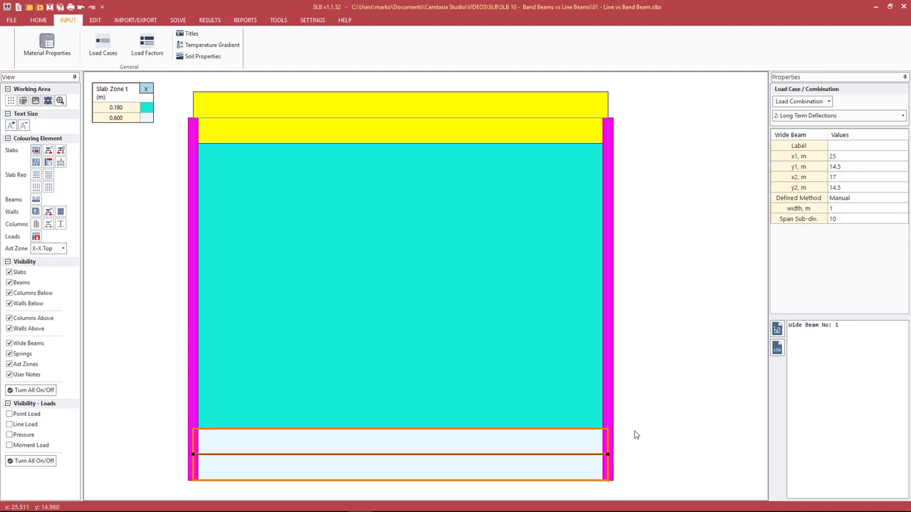
left_click(685, 423)
left_click(568, 441)
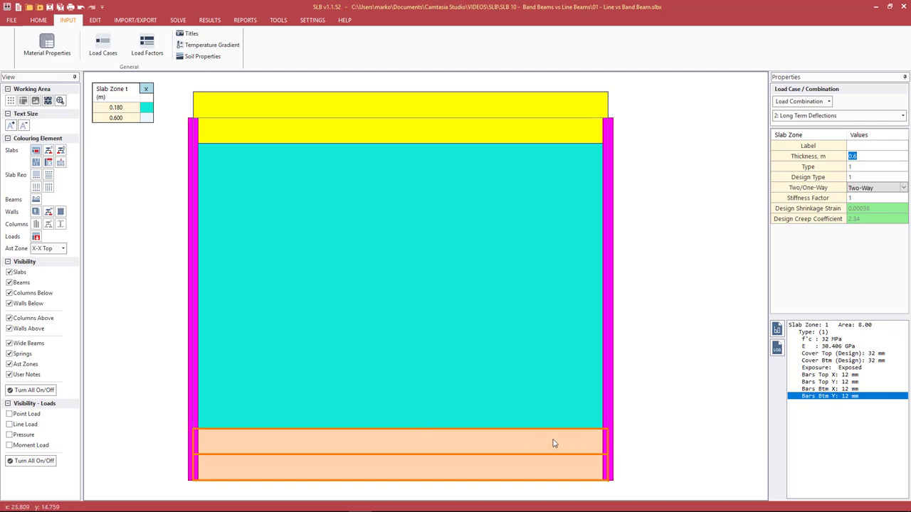
left_click(857, 199)
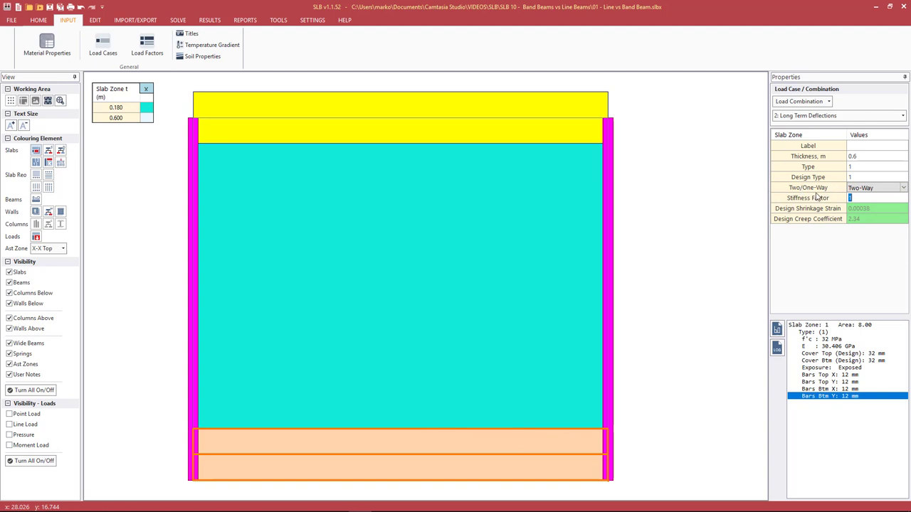
left_click(856, 189)
left_click(863, 187)
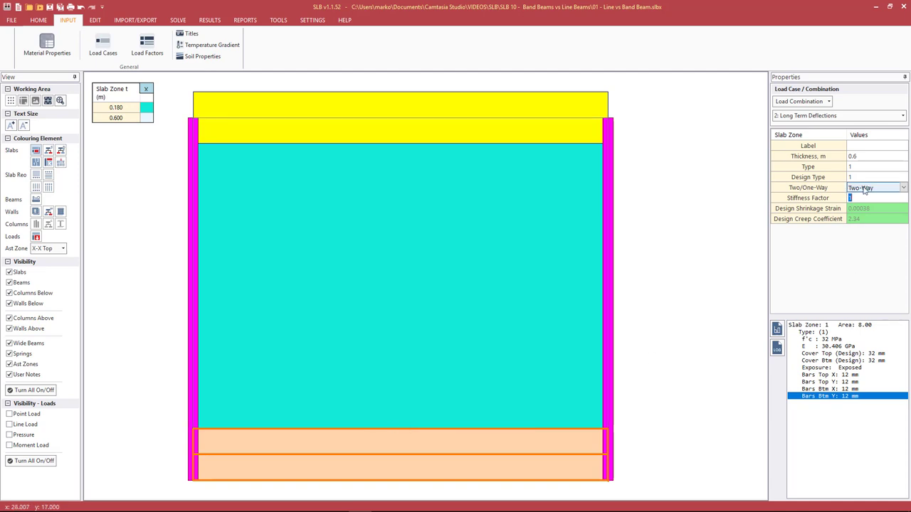
left_click(861, 193)
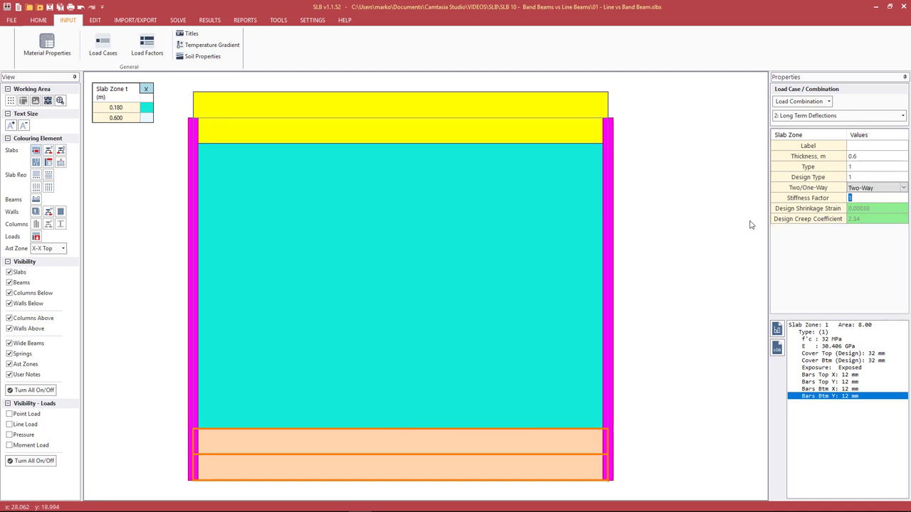
left_click(857, 199)
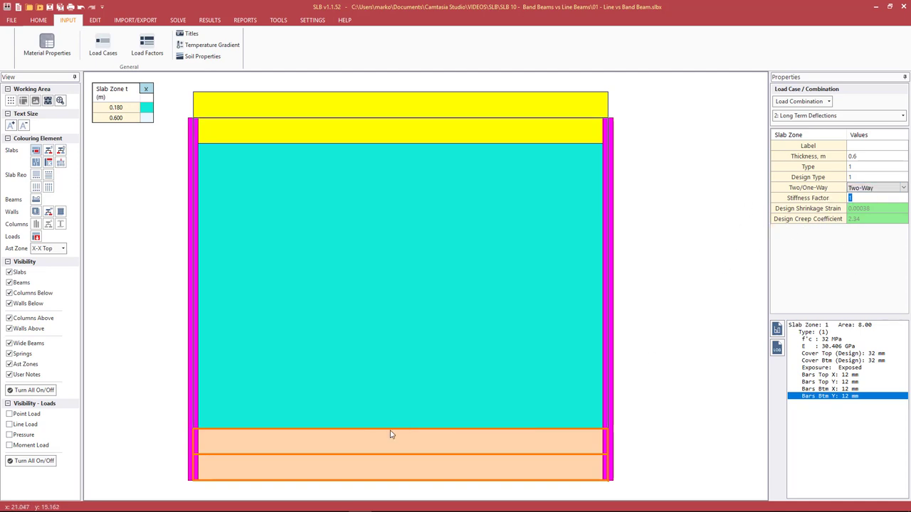
left_click(493, 108)
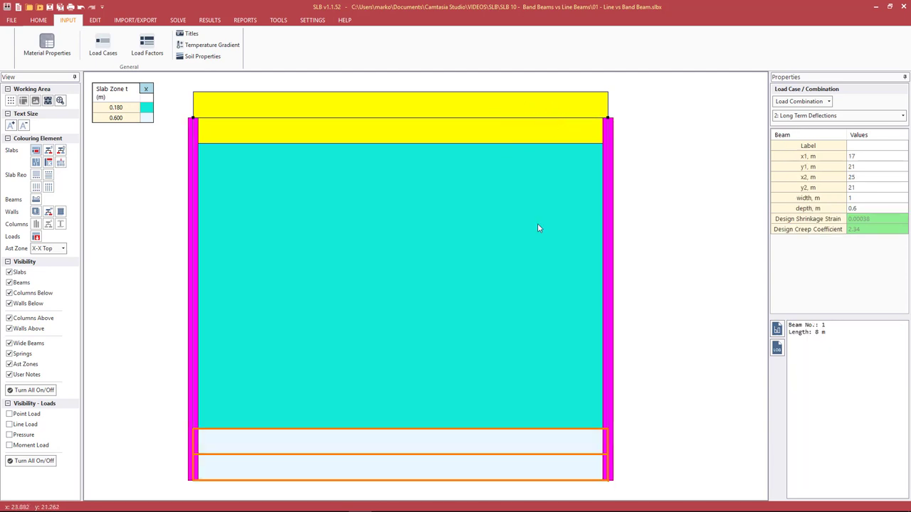
Set the stiffness factor of the band beam's slab zone to 4 and rerun the analysis and design.
left_click(515, 443)
left_click(850, 198)
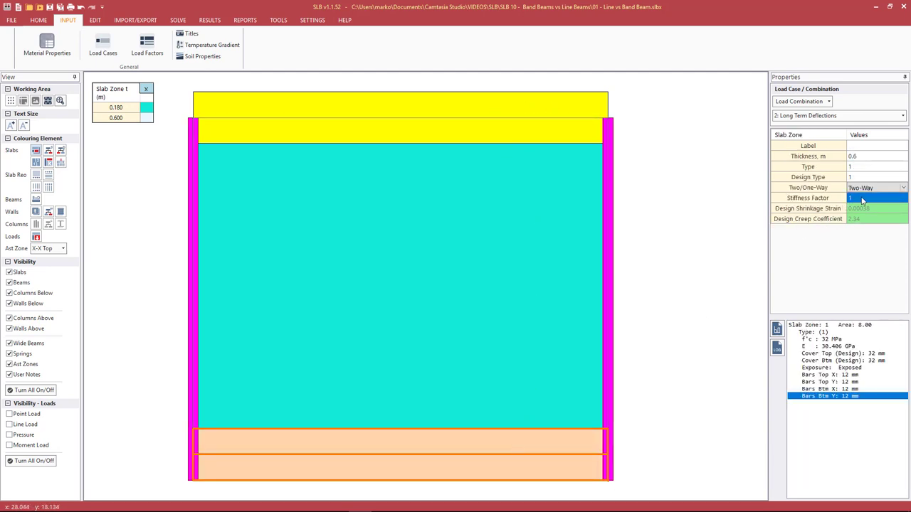
type("4")
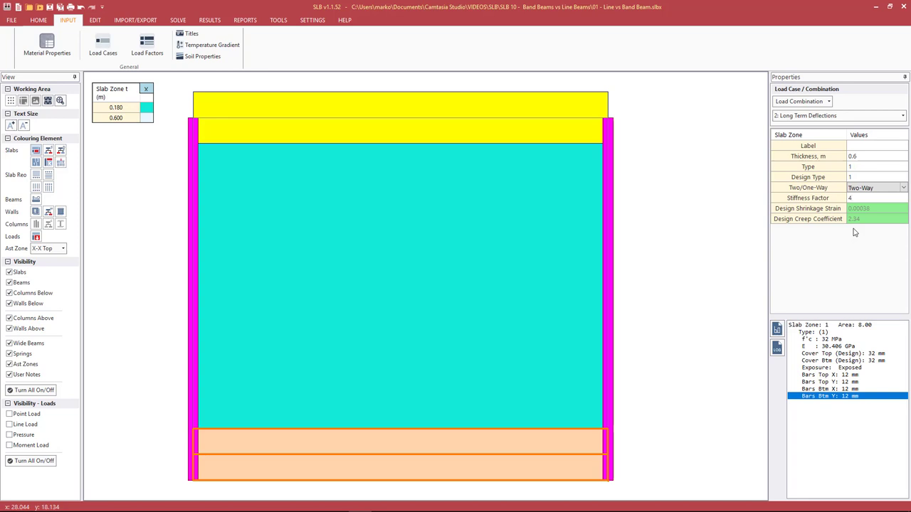
key("Return")
left_click(701, 231)
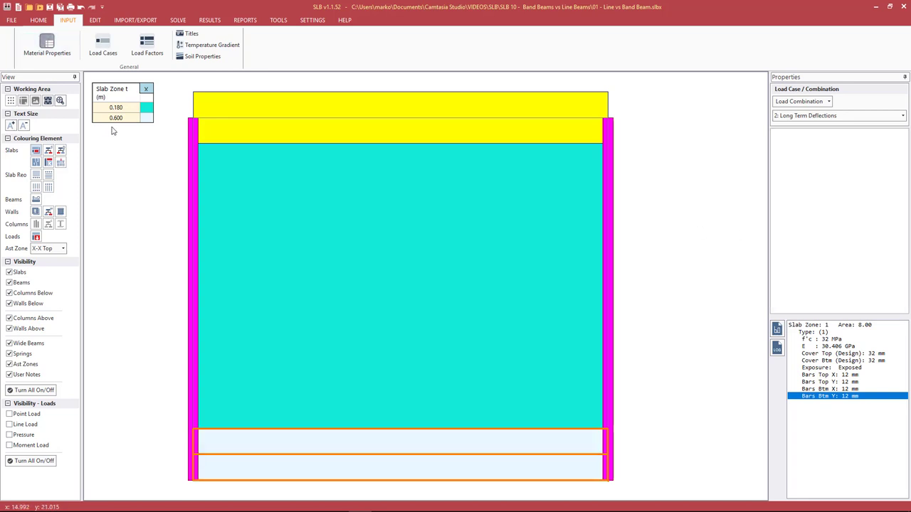
key("F5")
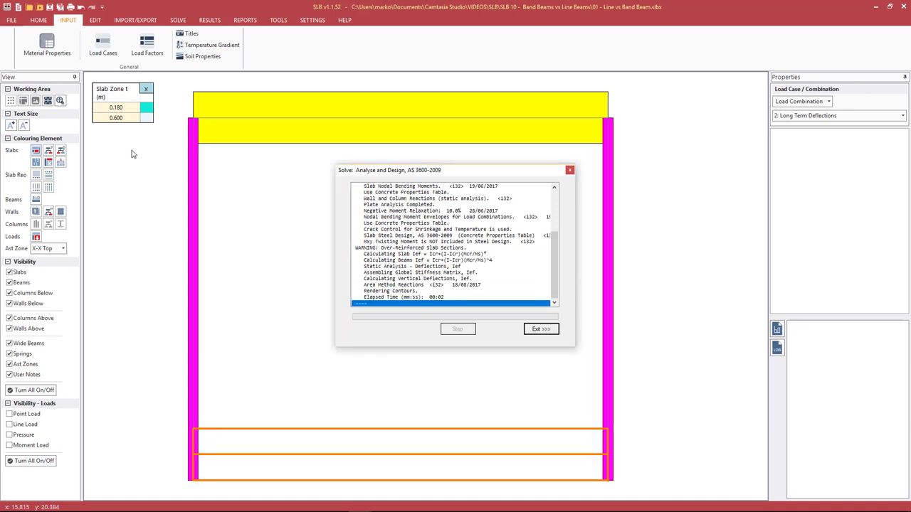
left_click(528, 329)
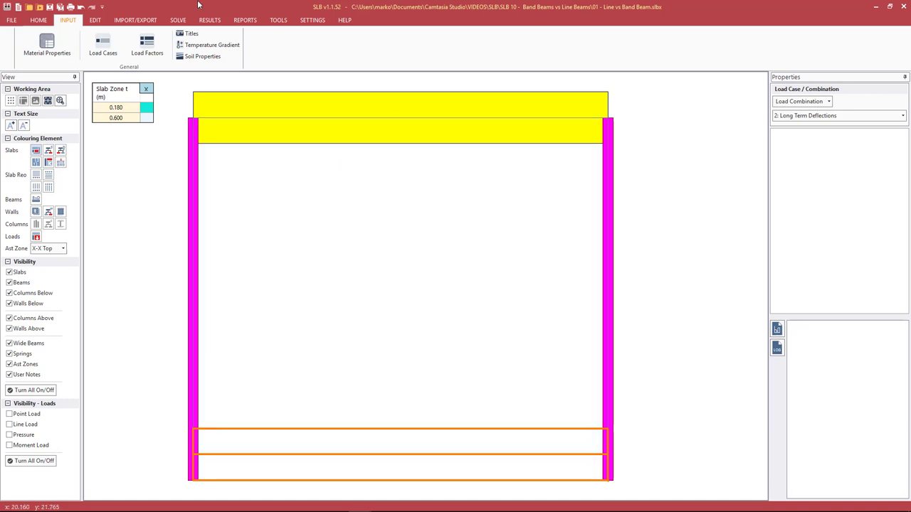
Generate the envelope/design report for the wide beam along the band beam.
left_click(247, 22)
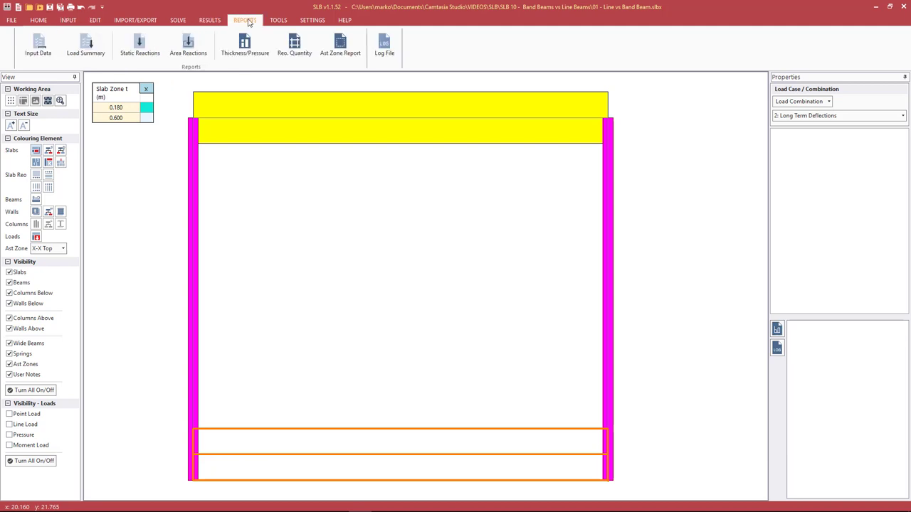
left_click(209, 20)
left_click(583, 46)
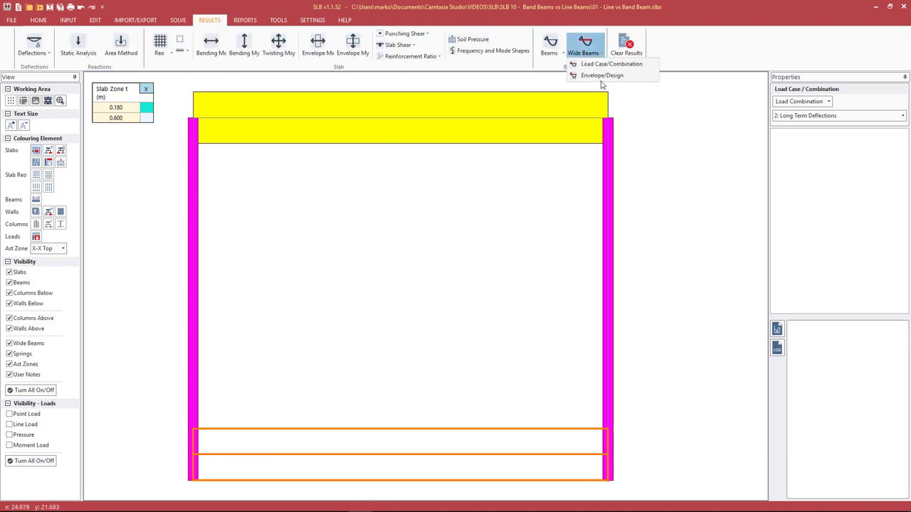
left_click(599, 75)
left_click(531, 243)
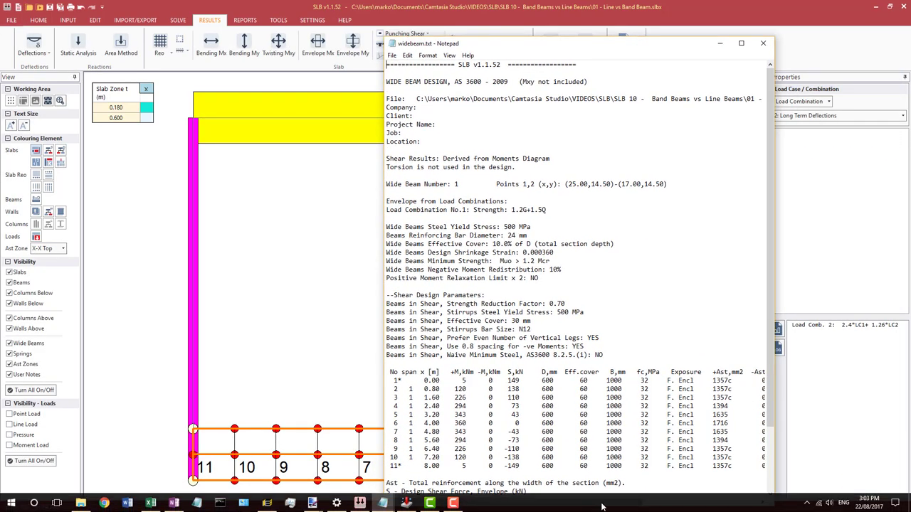
Compare the midspan moments in the earlier and new wide beam design reports side by side, and dismiss both reports.
mouse_move(384, 503)
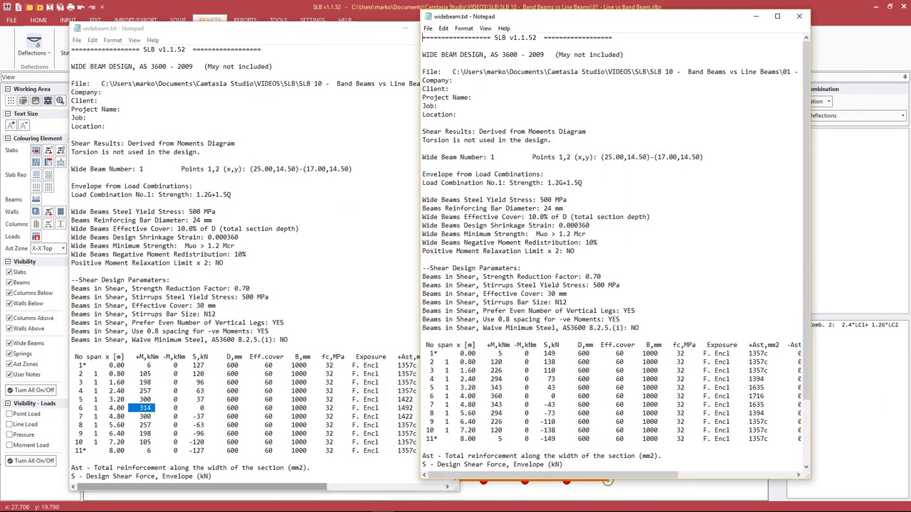
left_click(141, 407)
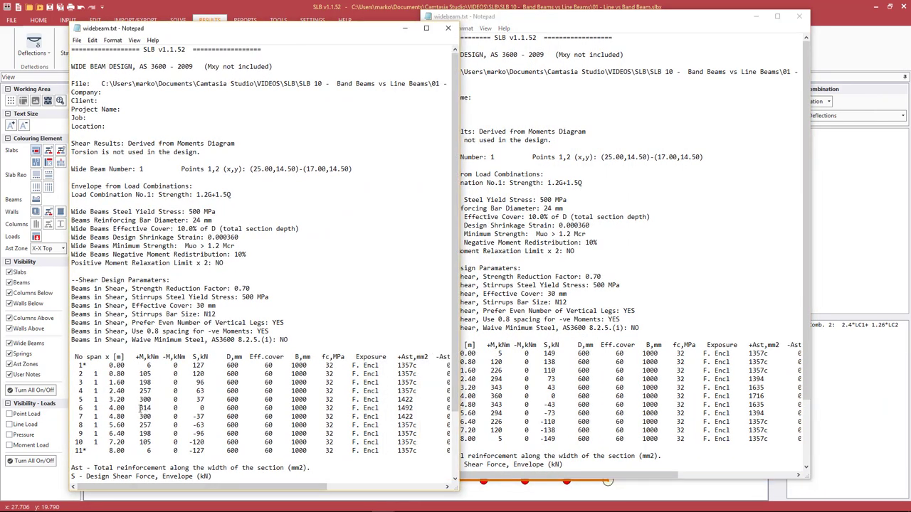
left_click(507, 392)
left_click_drag(592, 21, 595, 31)
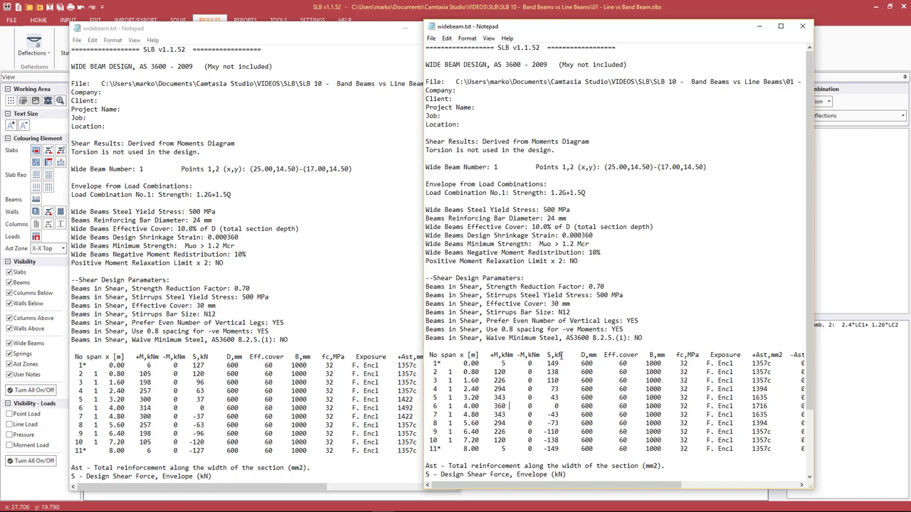
left_click(405, 29)
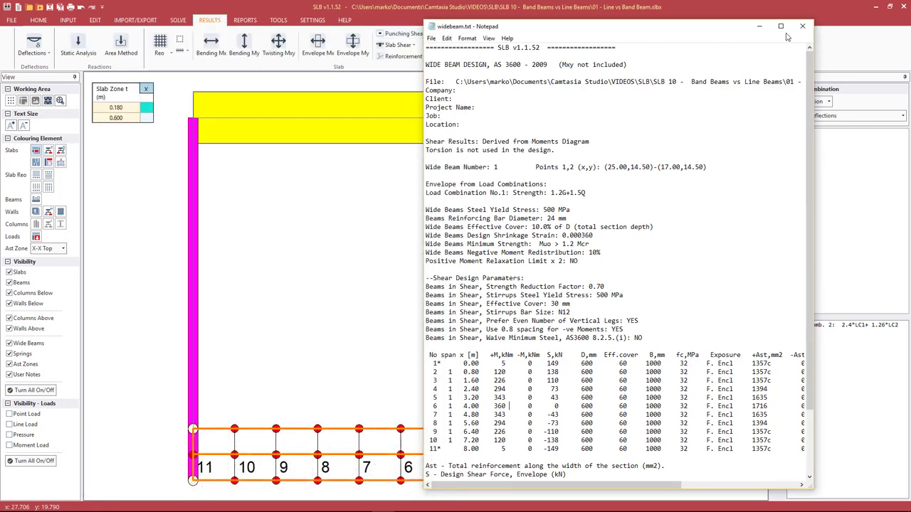
left_click(802, 25)
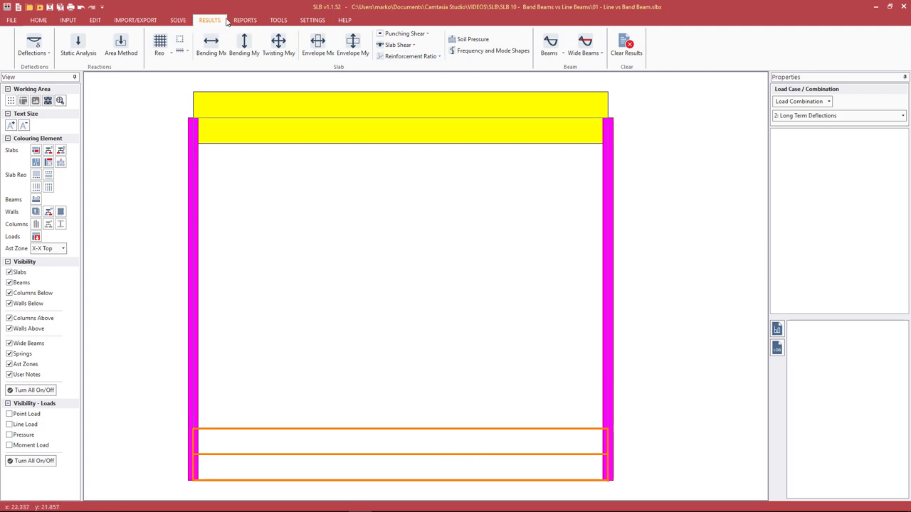
Display the long-term deflection contours and query the deflection at five points along the band beam's centreline.
left_click(33, 44)
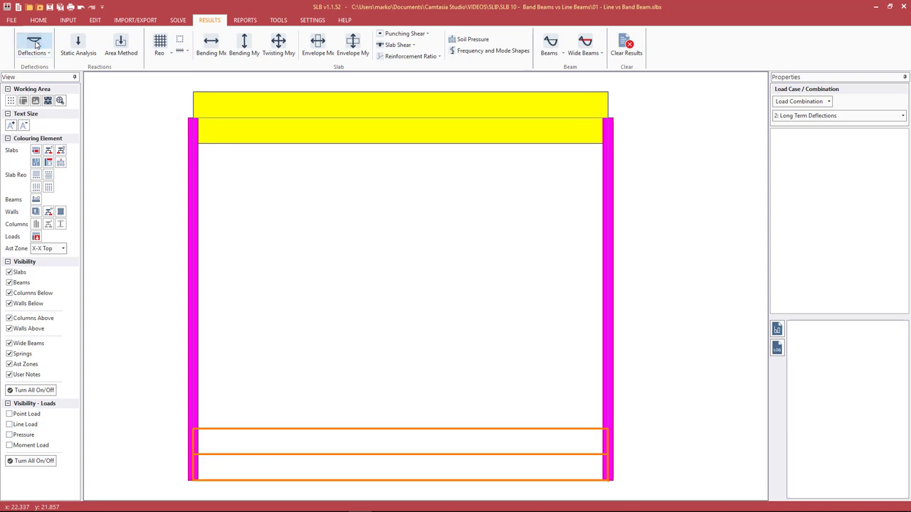
left_click(351, 457)
left_click(402, 457)
left_click(491, 464)
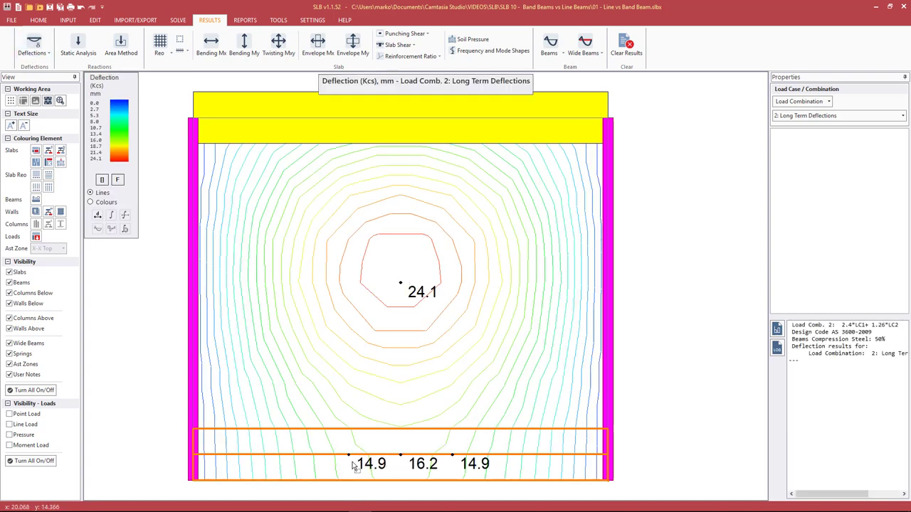
left_click(307, 456)
left_click(518, 455)
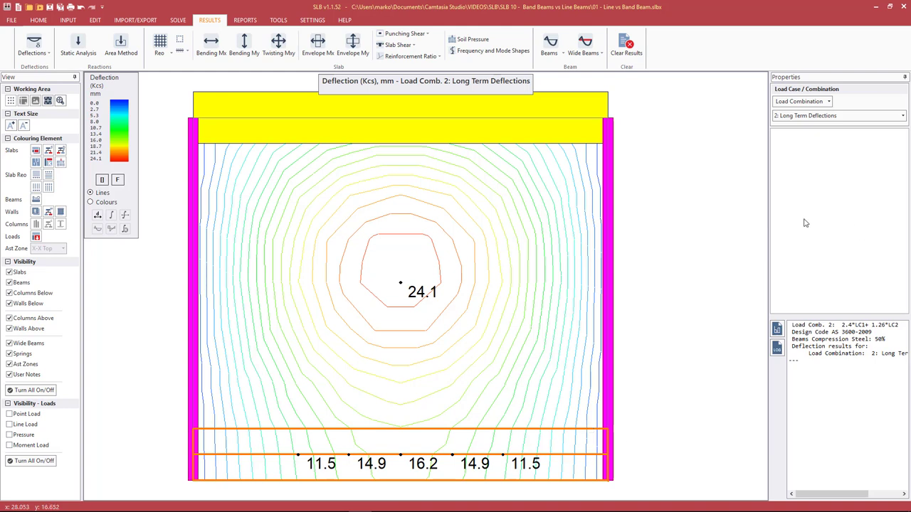
Clear the deflection contours and inspect the properties of the line beam and the band beam's slab zone.
left_click(547, 100)
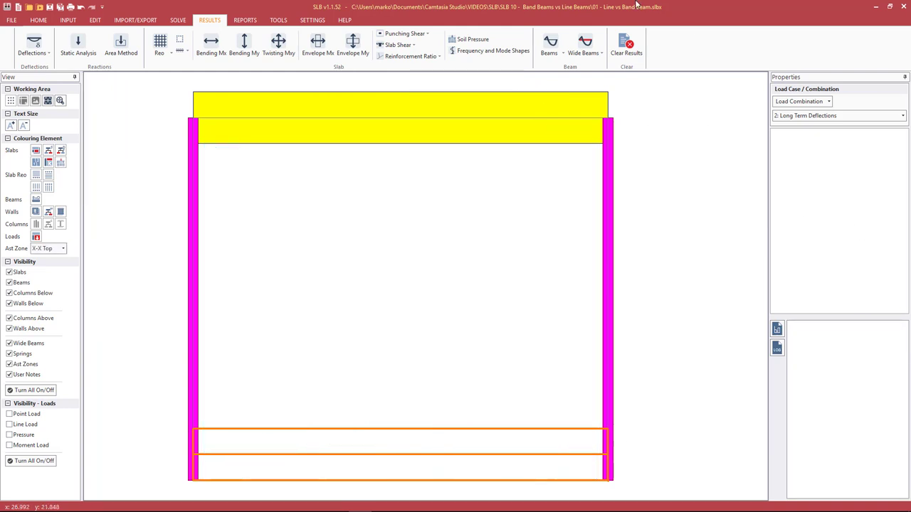
left_click(537, 104)
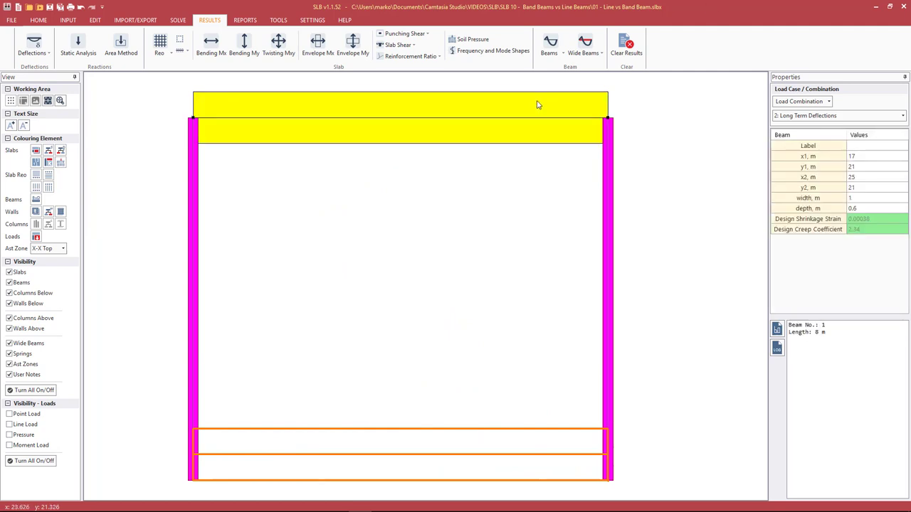
left_click(428, 464)
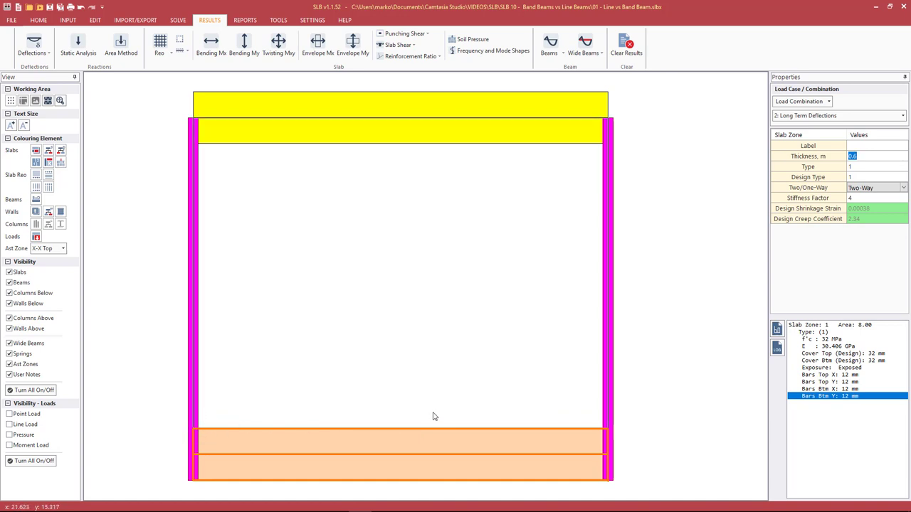
Hide the wide beams, colour the slab zones by thickness, and show the wide beams again.
left_click(9, 343)
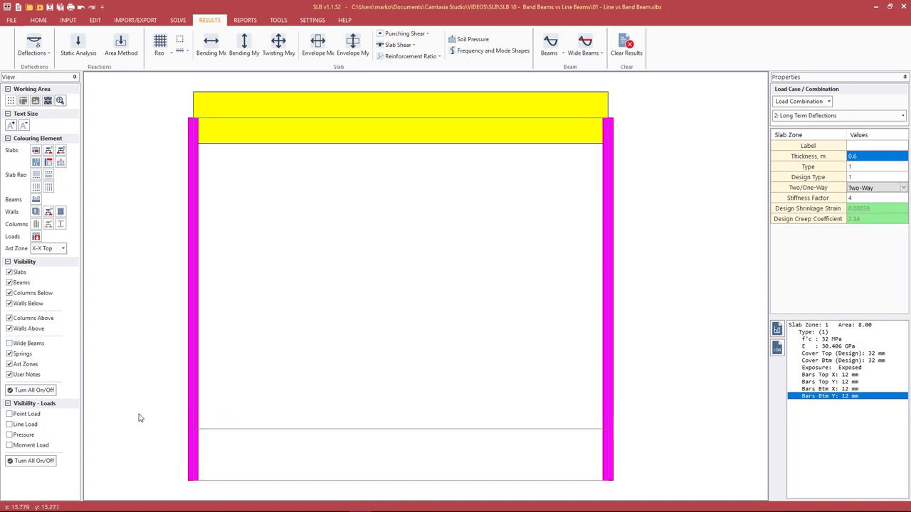
left_click(36, 150)
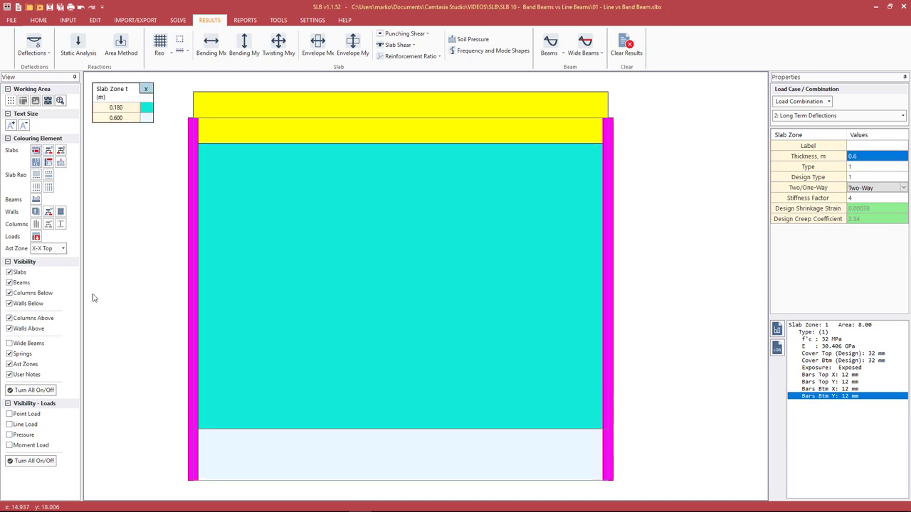
left_click(29, 344)
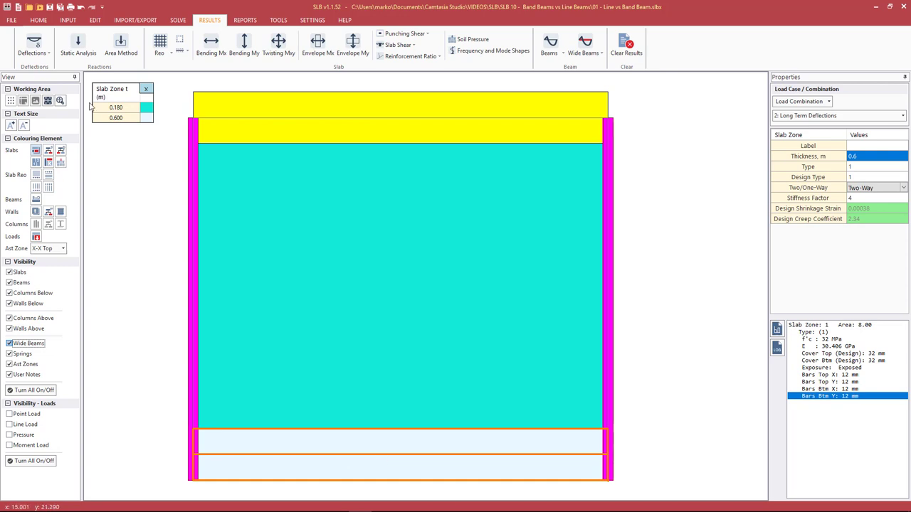
Check the beam stiffness factor options in the material properties and accept the dialog.
left_click(68, 20)
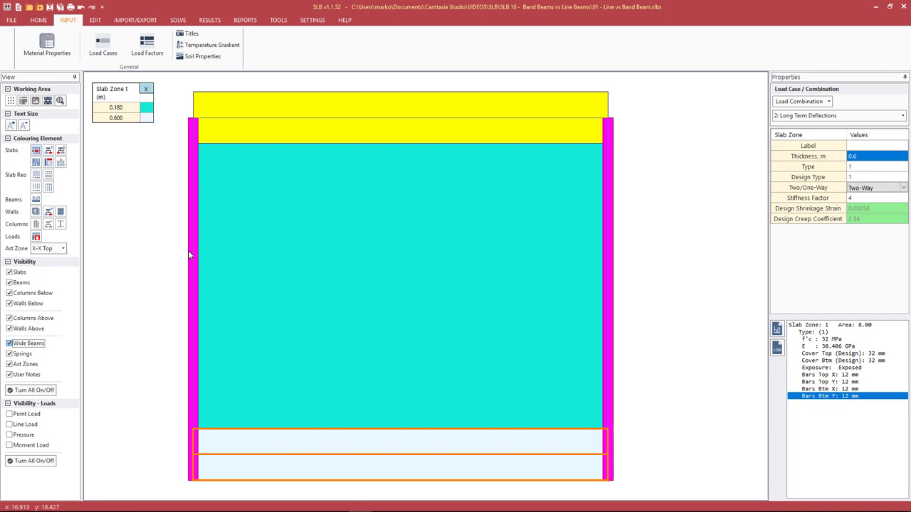
left_click(71, 55)
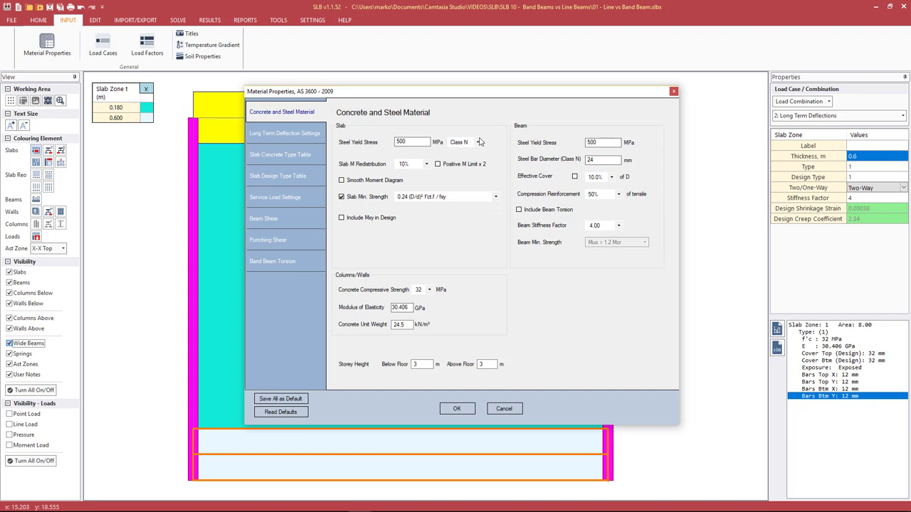
left_click(602, 226)
left_click(600, 269)
left_click(457, 408)
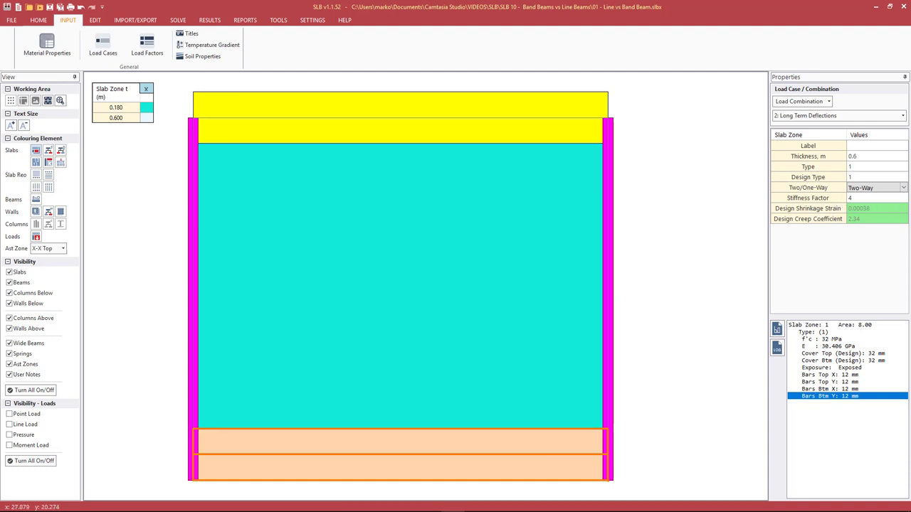
Clear the slab thickness colouring and open "02 - Line beams shoud to be used for Band Beams.slbx" without saving the current model.
left_click(145, 89)
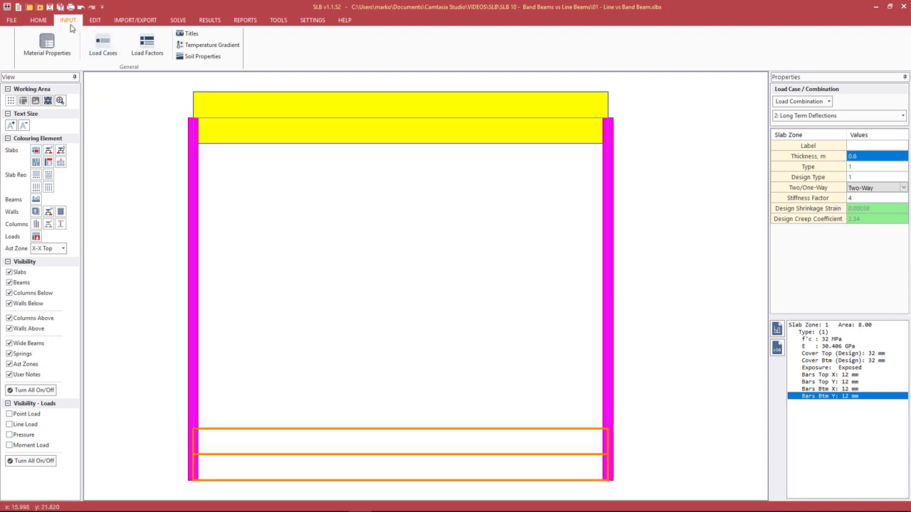
left_click(39, 20)
left_click(11, 20)
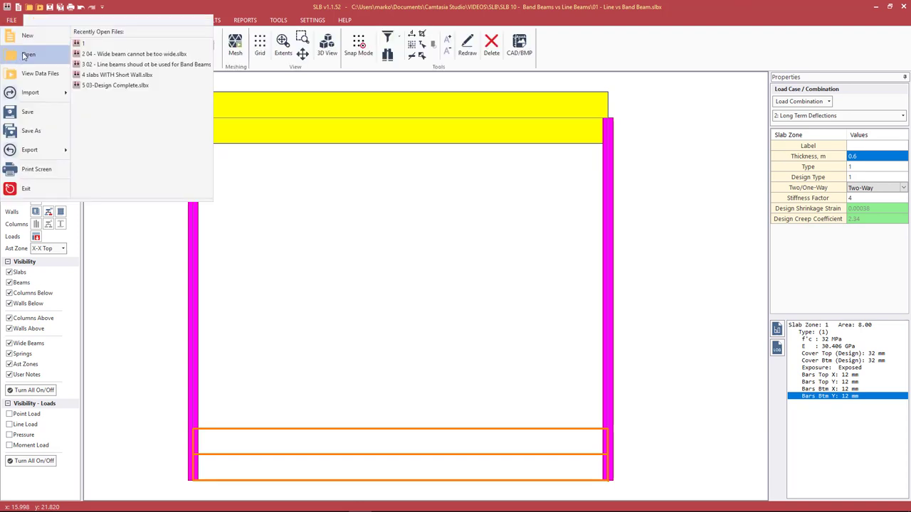
left_click(29, 54)
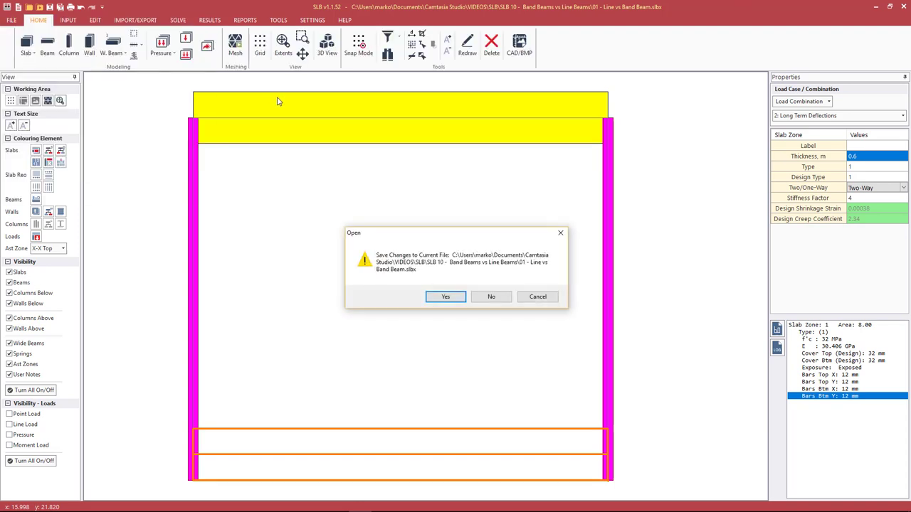
left_click(491, 297)
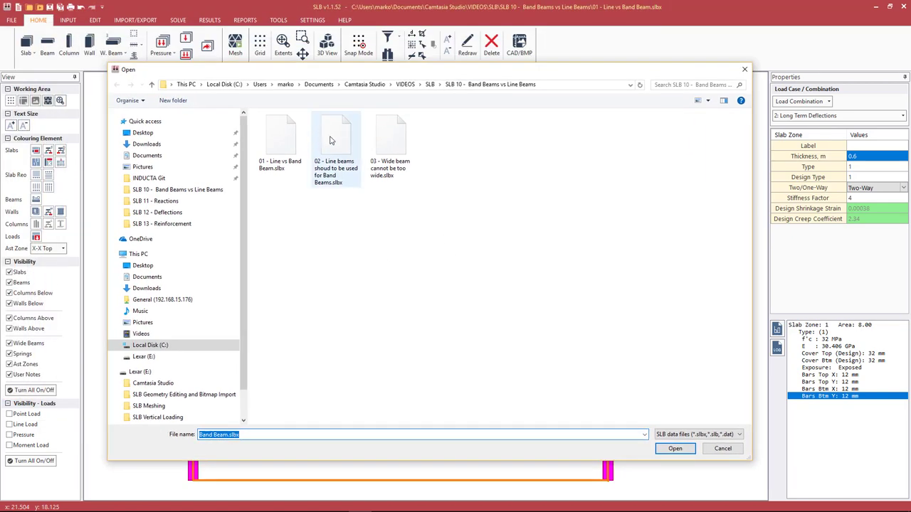
double_click(329, 141)
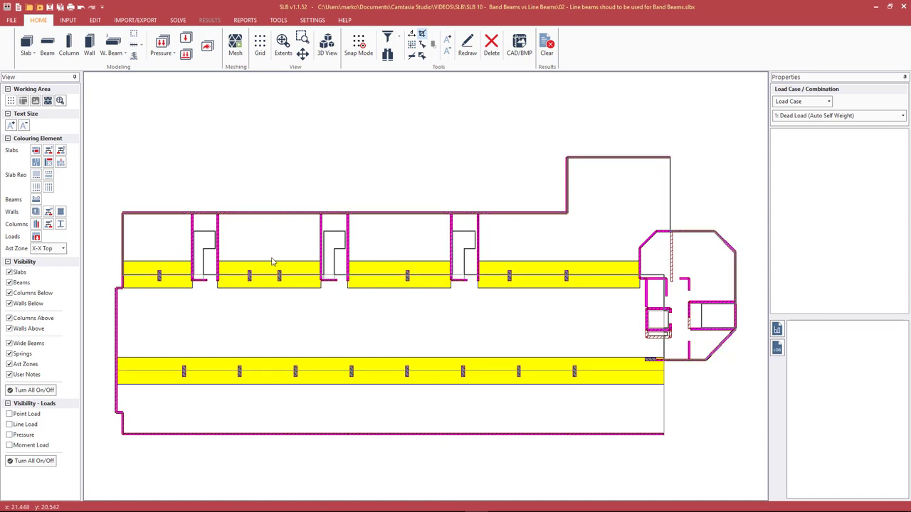
Inspect the slab zone thickness and the second upper line beam's dimensions, and run the analysis and design.
left_click(48, 162)
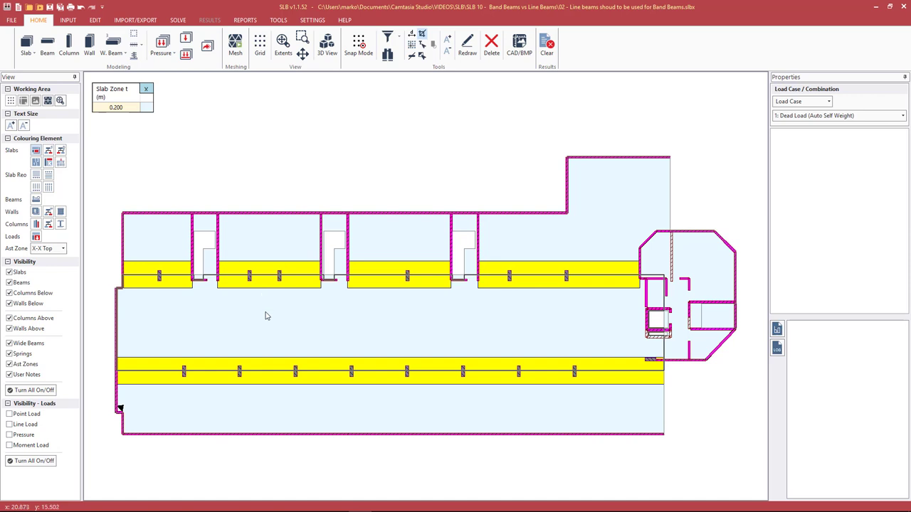
left_click(305, 270)
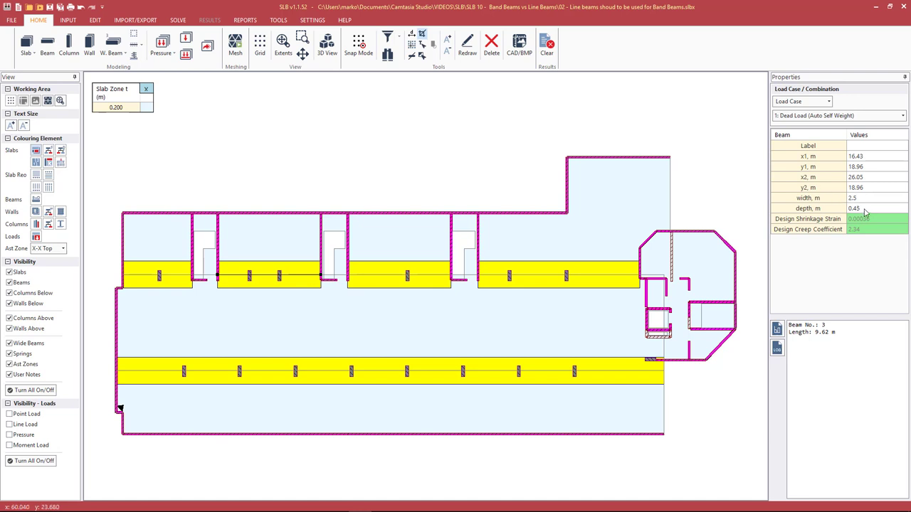
key("F5")
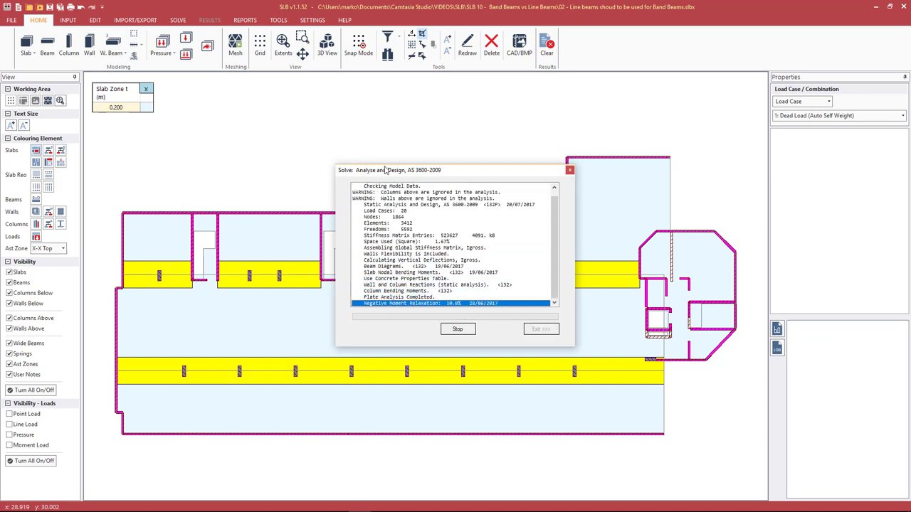
left_click_drag(399, 173, 473, 166)
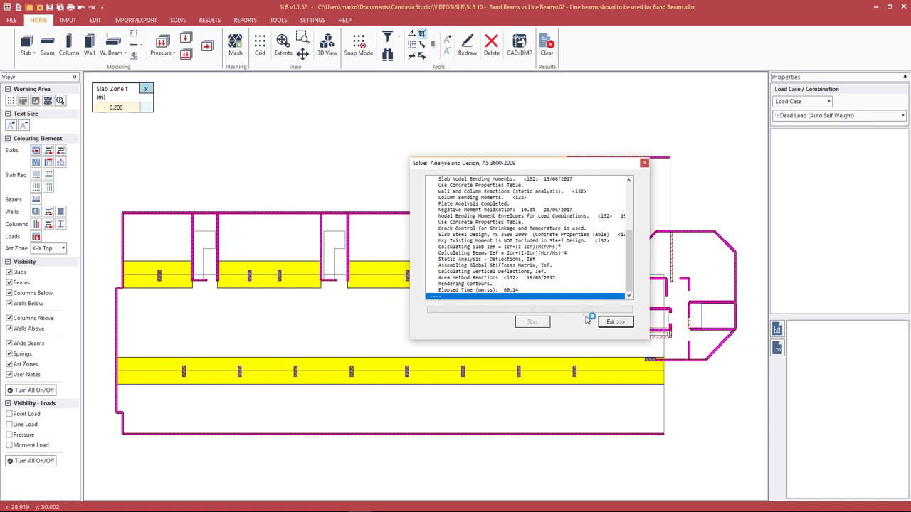
left_click(615, 322)
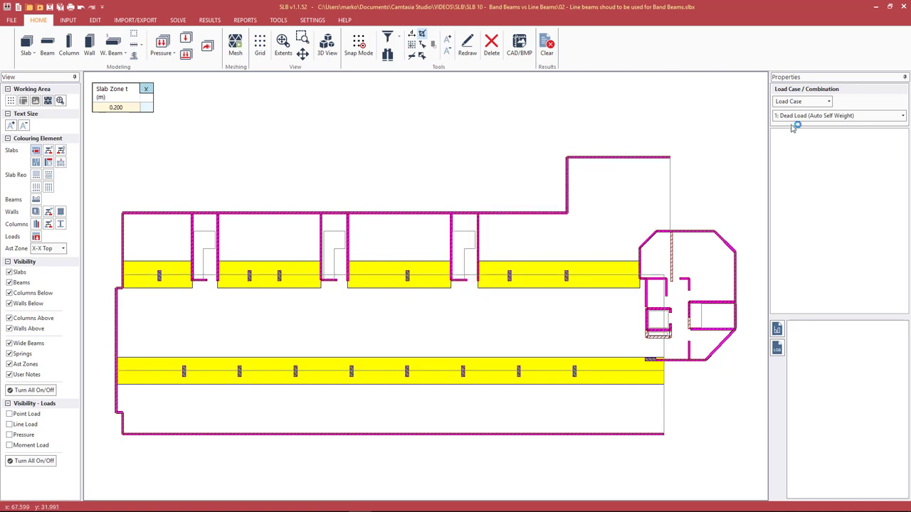
Display the deflection contours for load combination 3: Long Term Deflections, and clear them after viewing.
left_click(802, 102)
left_click(799, 123)
left_click(814, 116)
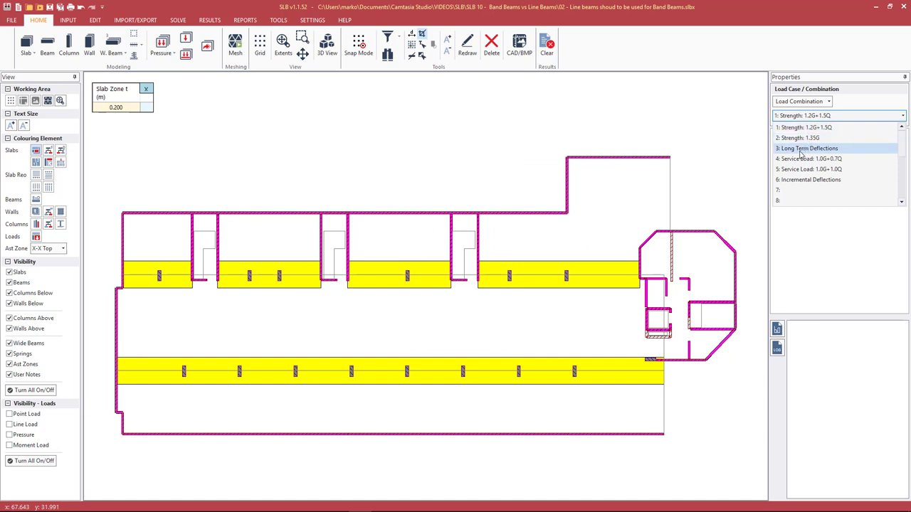
left_click(807, 148)
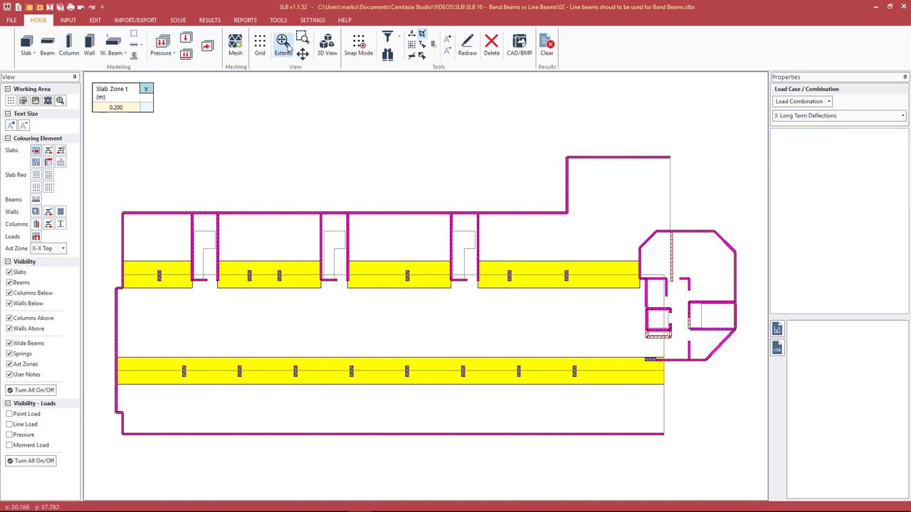
left_click(204, 22)
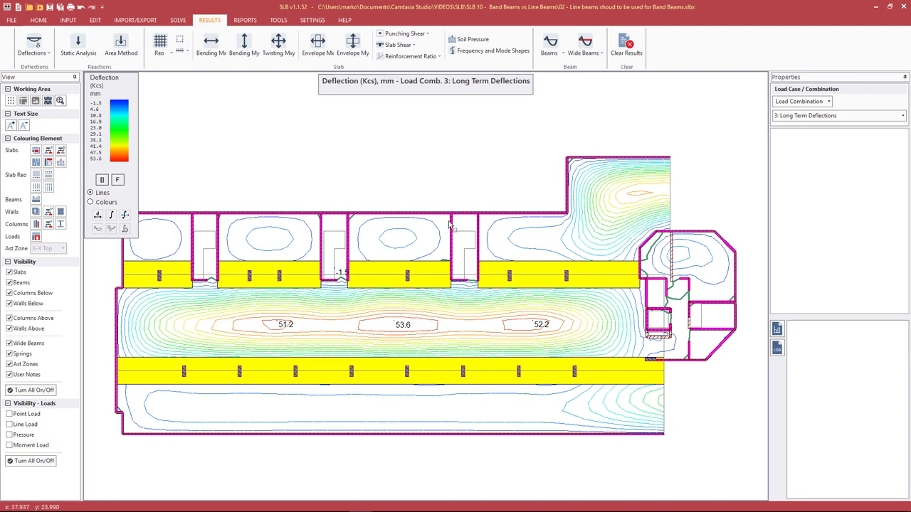
key("Escape")
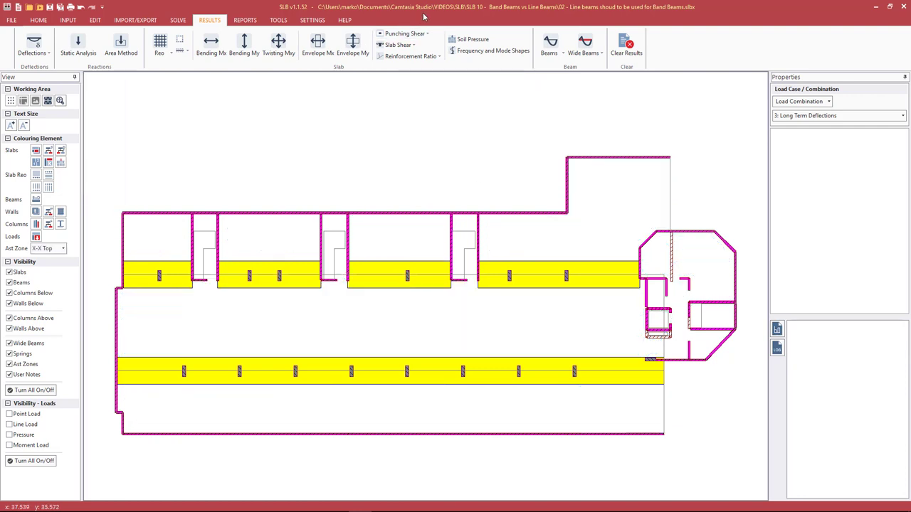
Check the properties of two upper line beams and convert all beams to geometry lines.
left_click(285, 270)
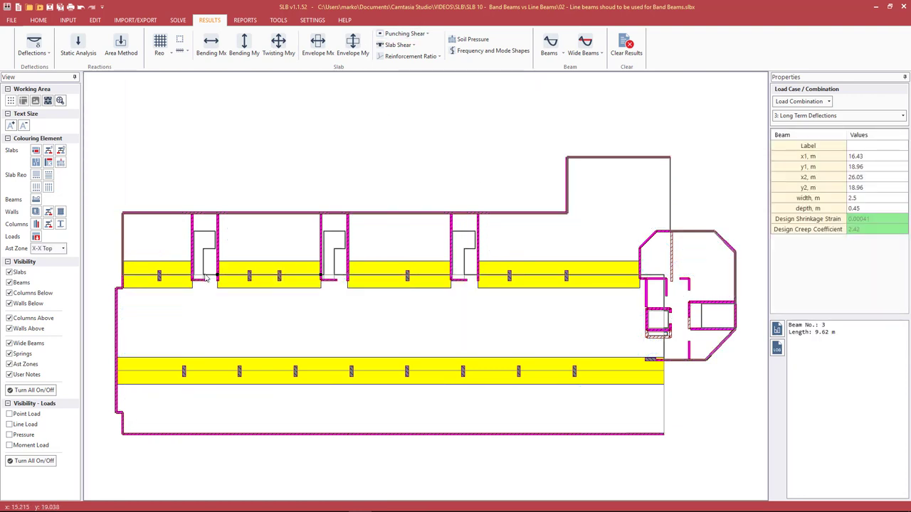
left_click(166, 273)
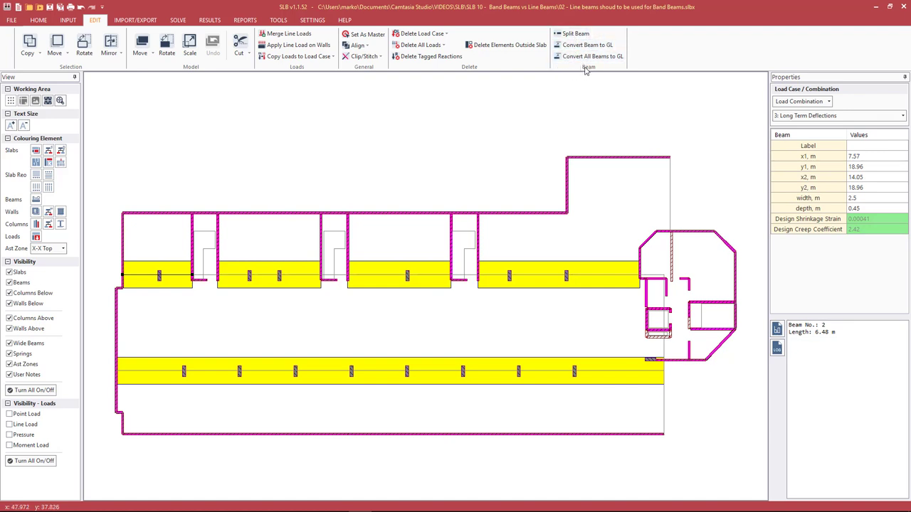
left_click(589, 60)
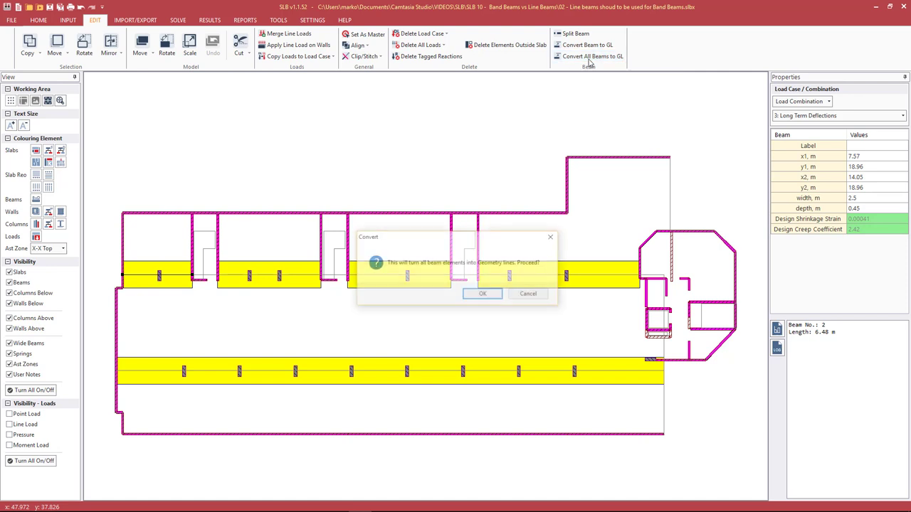
left_click(483, 295)
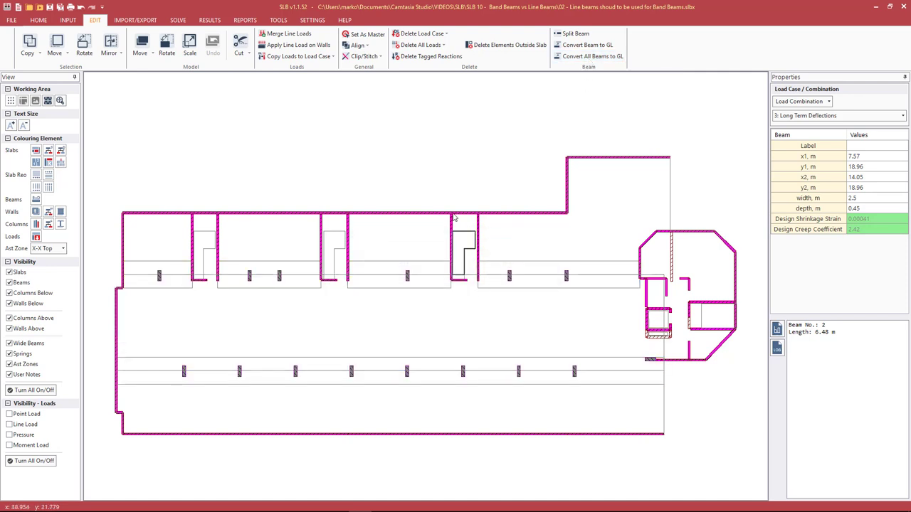
left_click(376, 265)
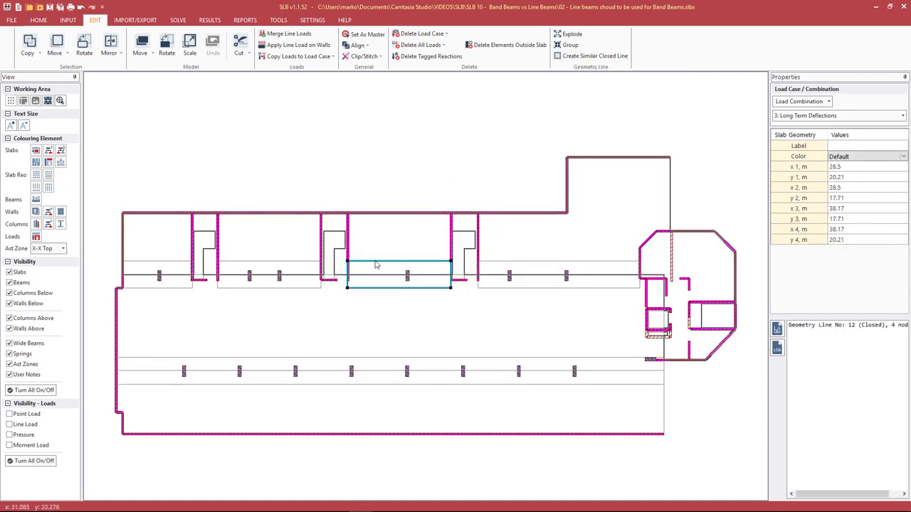
left_click(404, 141)
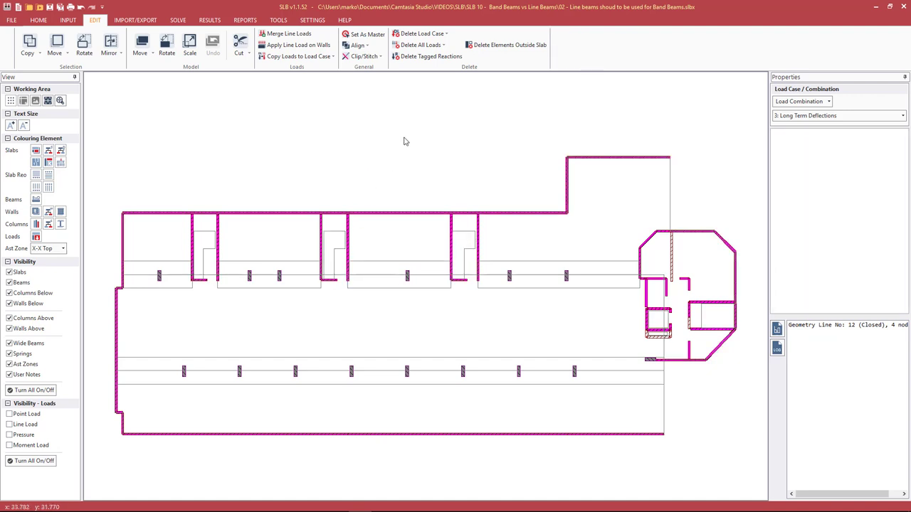
Generate the finite element mesh for the slab with the beam outlines as geometry lines.
key("F5")
key("Return")
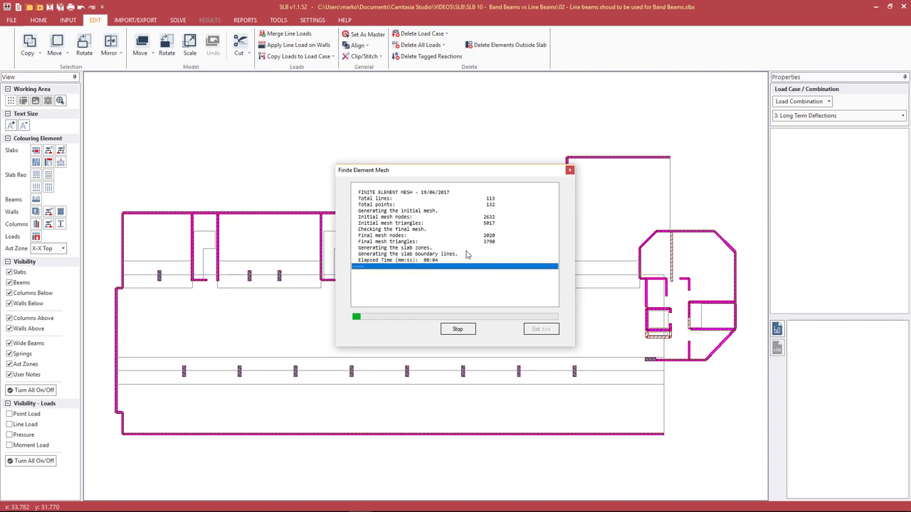
left_click(541, 329)
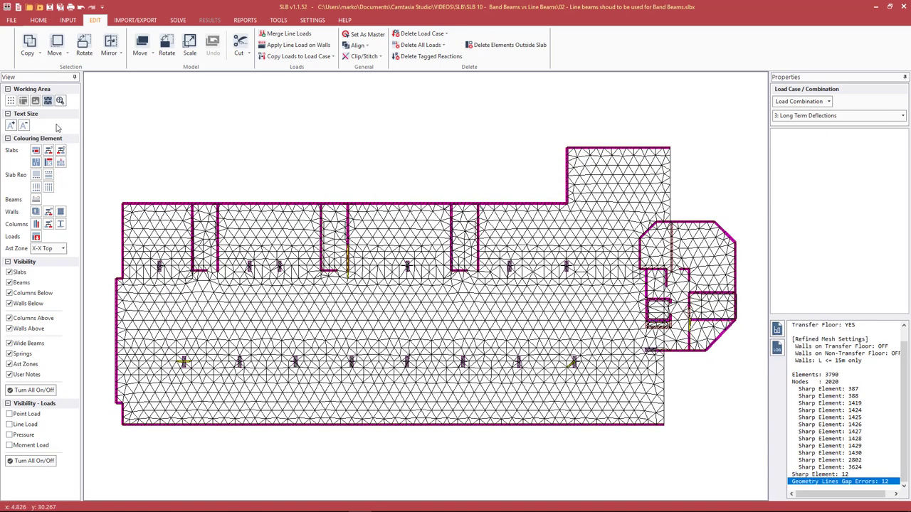
Colour the slab zones by thickness and set all band beam zones in the upper and lower rows to 0.45 m thick.
left_click(35, 150)
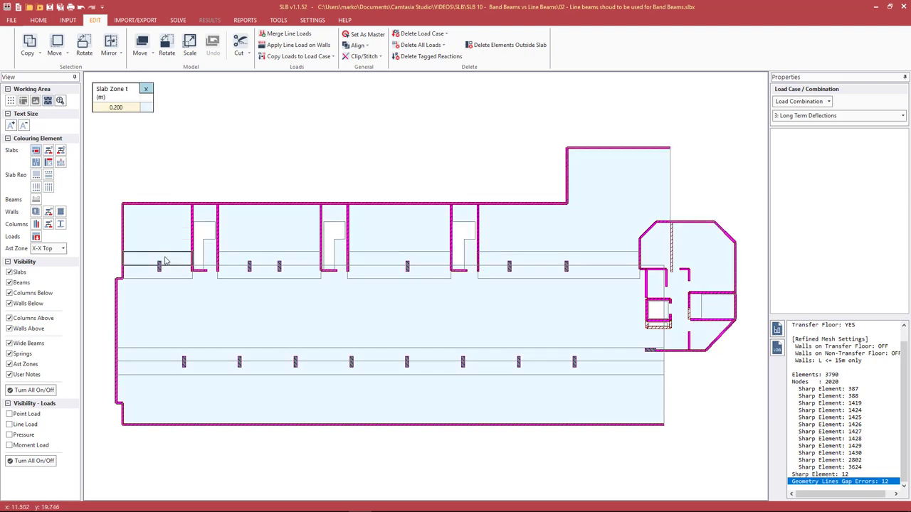
left_click(164, 260)
left_click(248, 256)
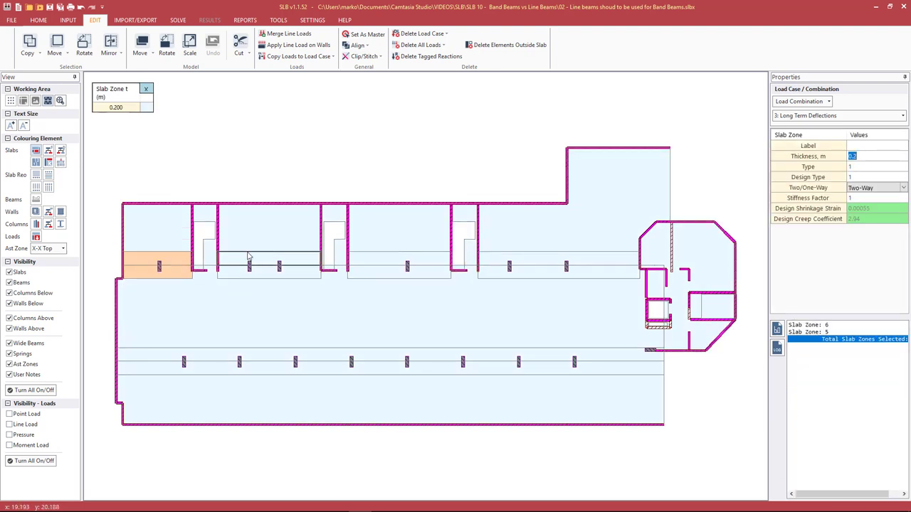
left_click(242, 269)
left_click(204, 360)
left_click(205, 362)
left_click(370, 270)
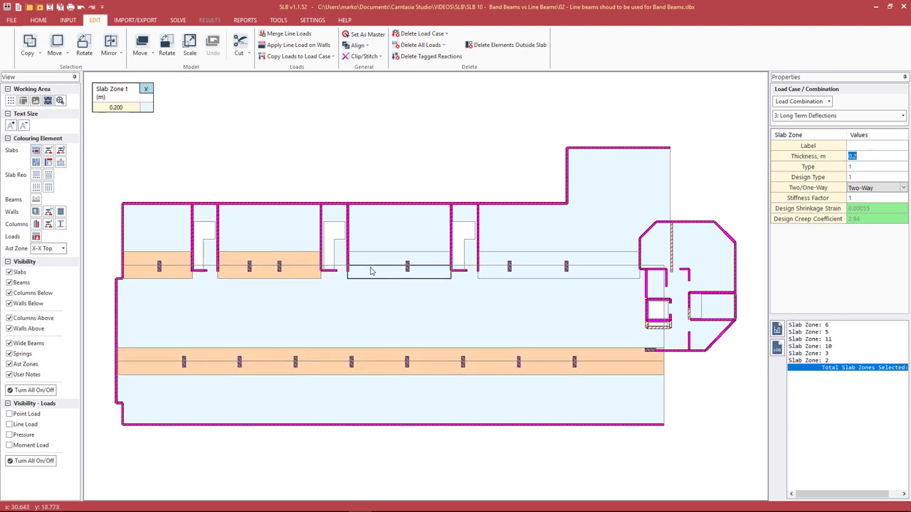
left_click(370, 271)
left_click(372, 261)
left_click(537, 264)
left_click(549, 276)
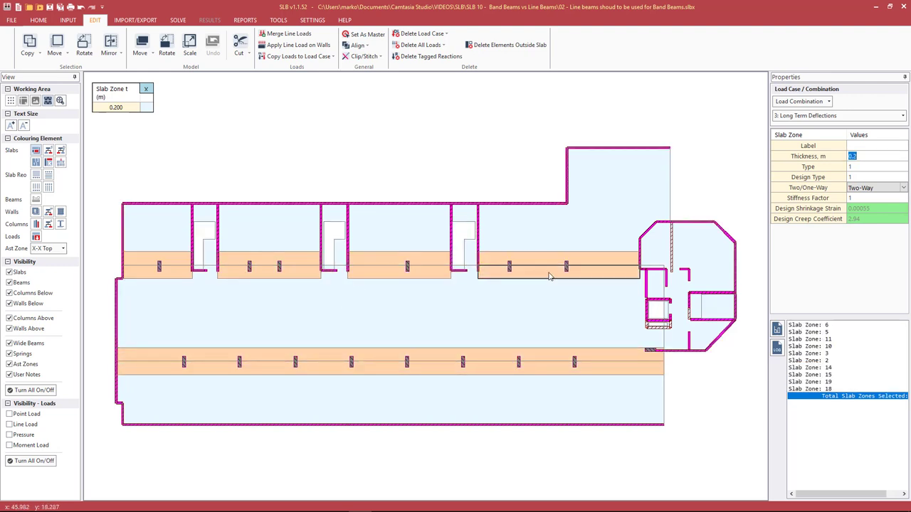
type("0.45")
key("Return")
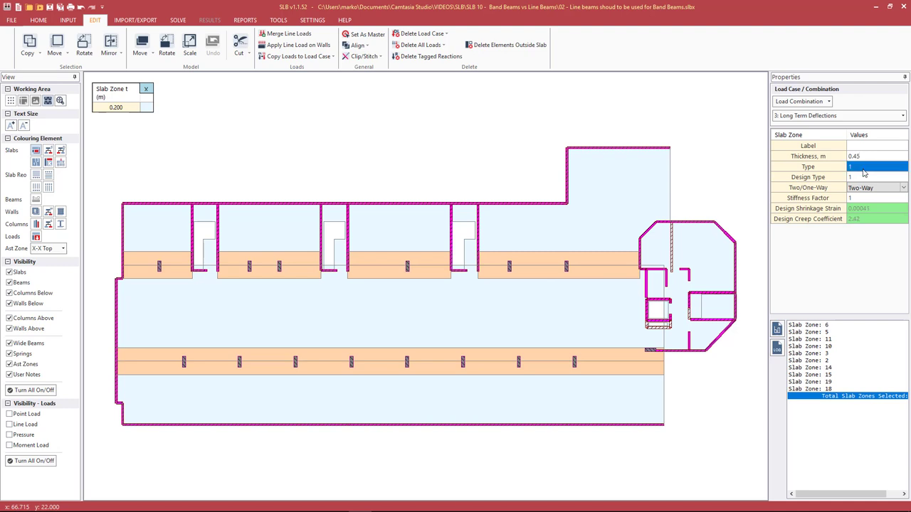
left_click(613, 110)
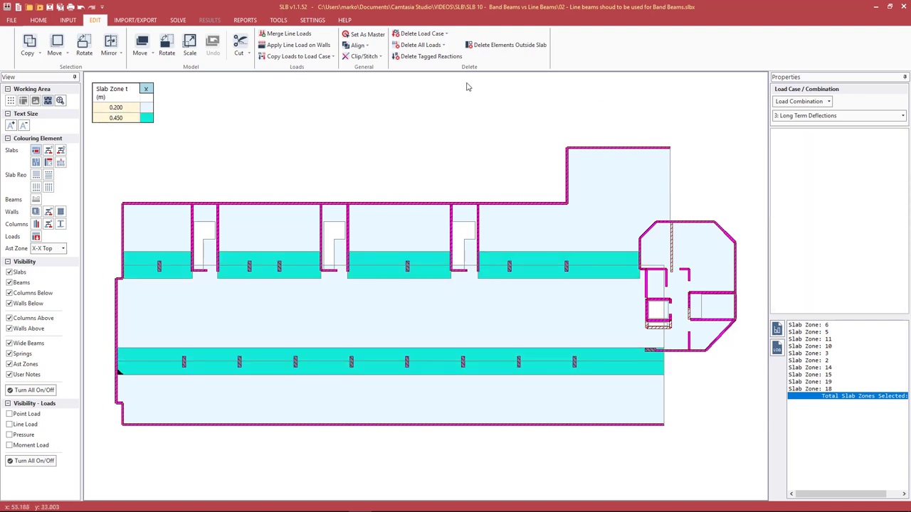
Rerun the analysis and design, and query the long-term deflection contours at two points in the central slab span.
key("F5")
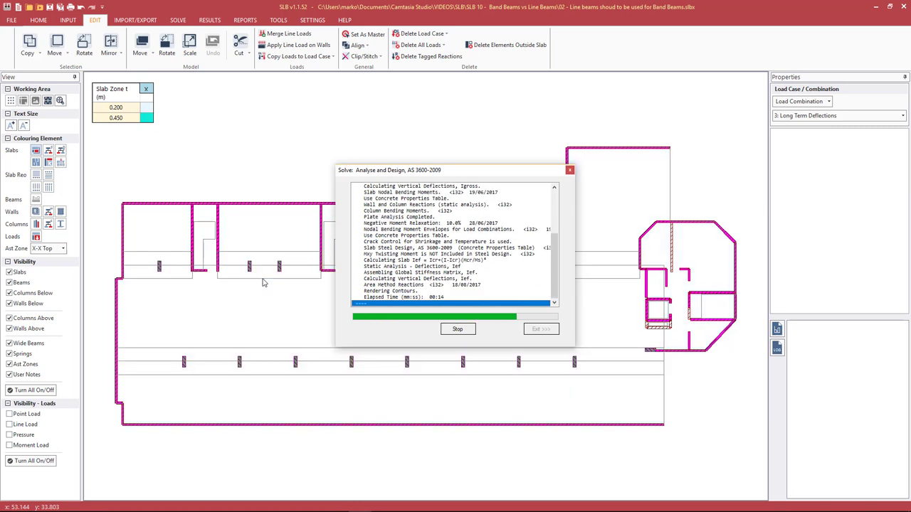
left_click(541, 329)
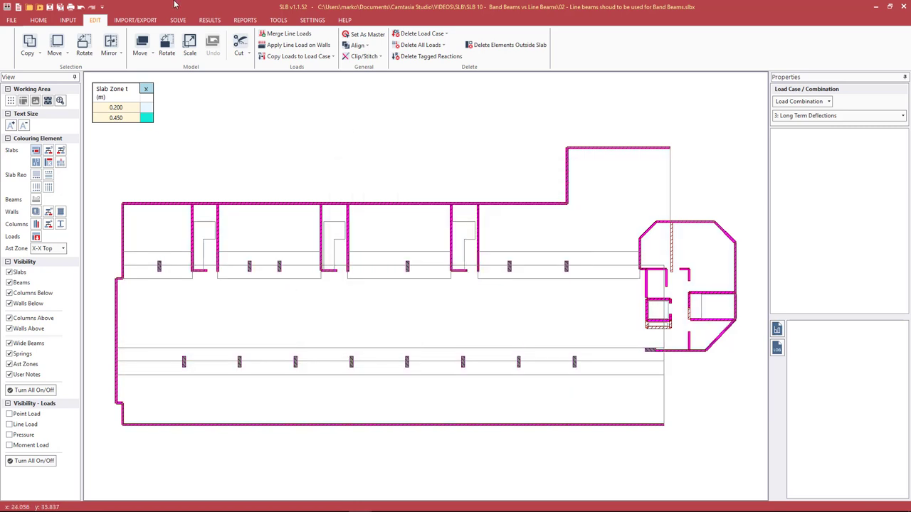
left_click(209, 20)
left_click(33, 44)
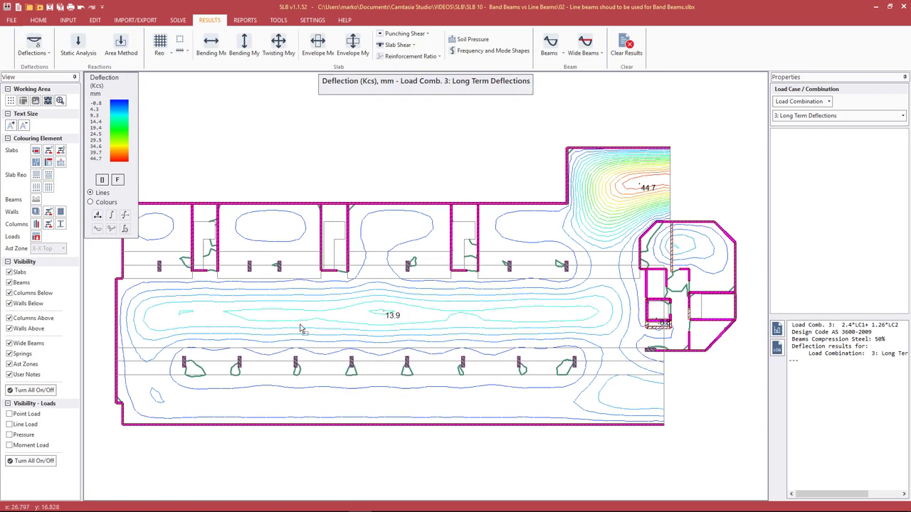
left_click(267, 313)
left_click(527, 322)
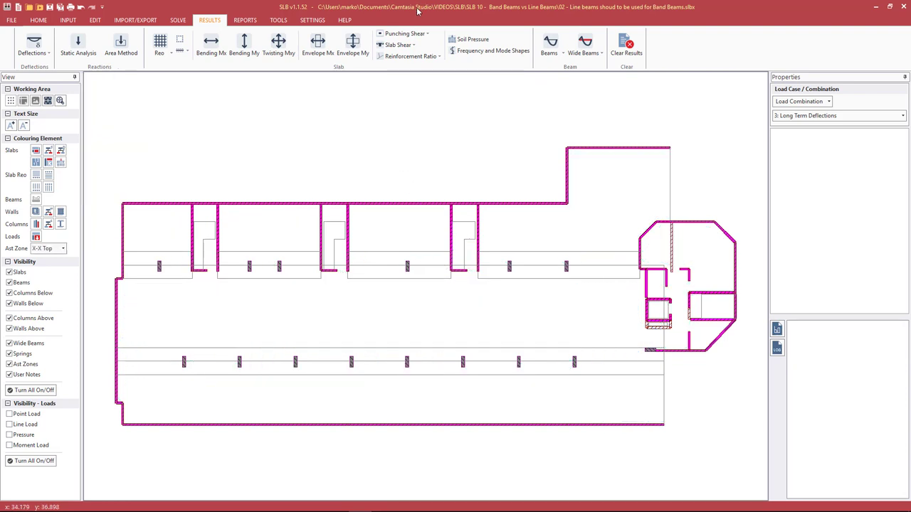
Inspect the properties of two band beam outlines in the upper row.
left_click(520, 253)
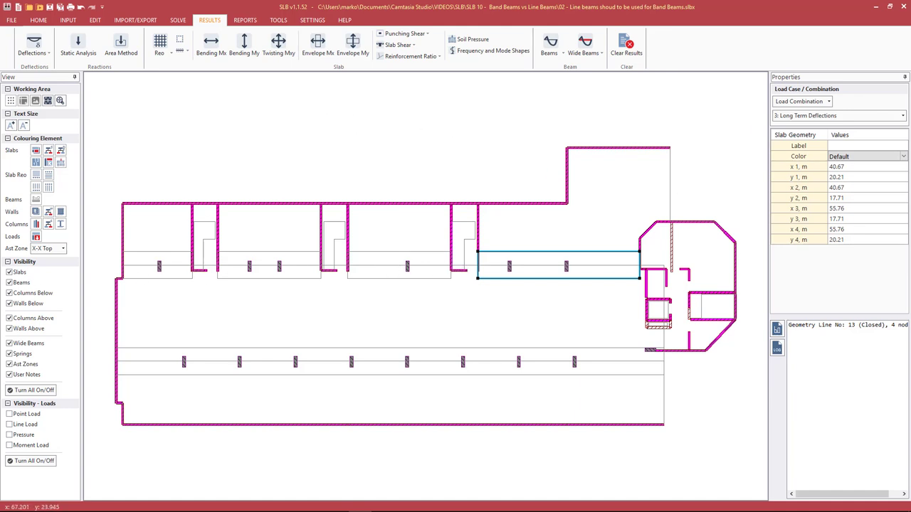
left_click(407, 261)
scroll(408, 262, "up", 1)
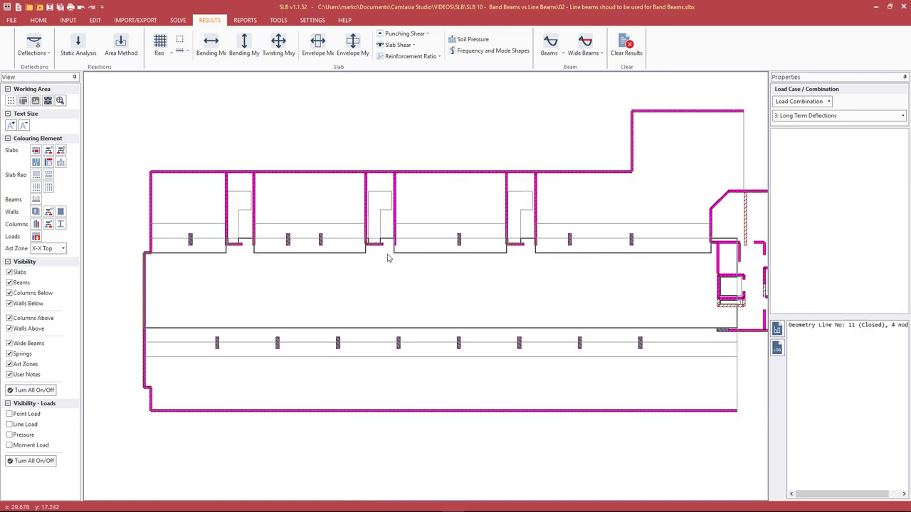
Open the file "03 - Wide beam cannot be too wide.slbx" without saving the current model, and run its mesh, analysis and design.
left_click(12, 19)
left_click(28, 57)
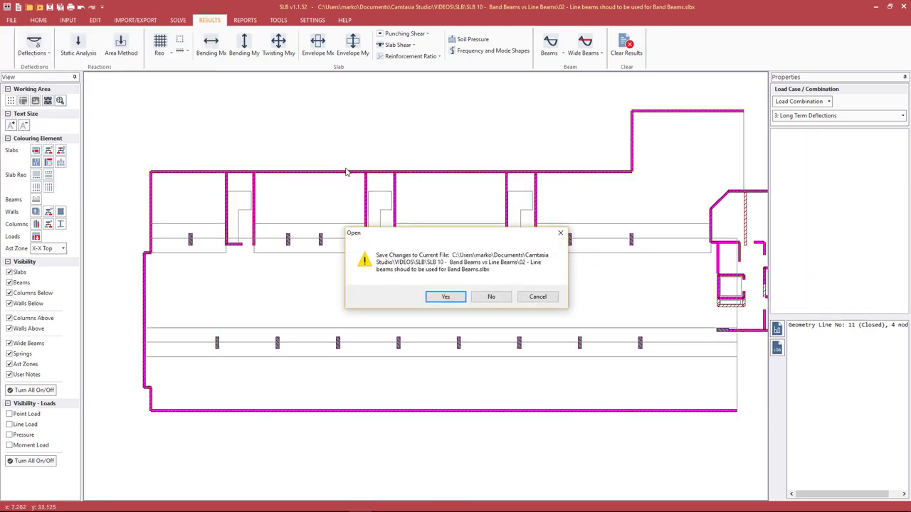
left_click(491, 299)
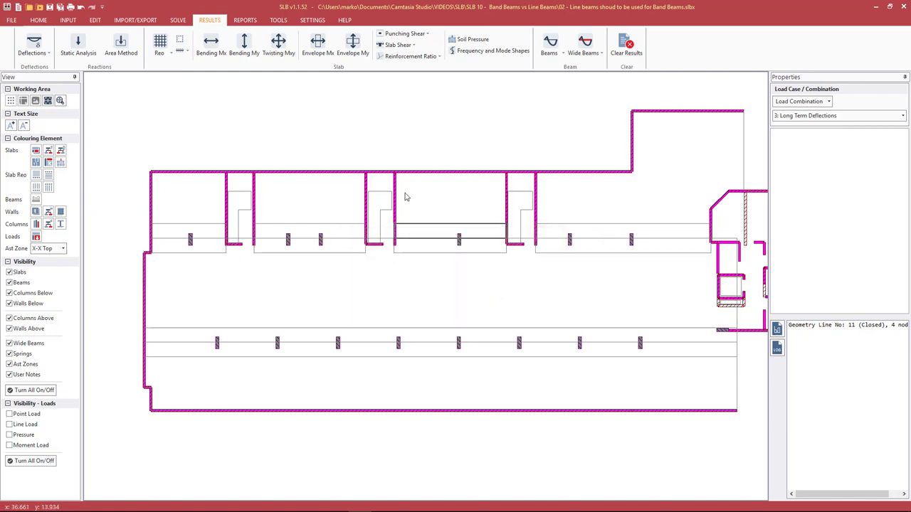
left_click(397, 149)
double_click(396, 149)
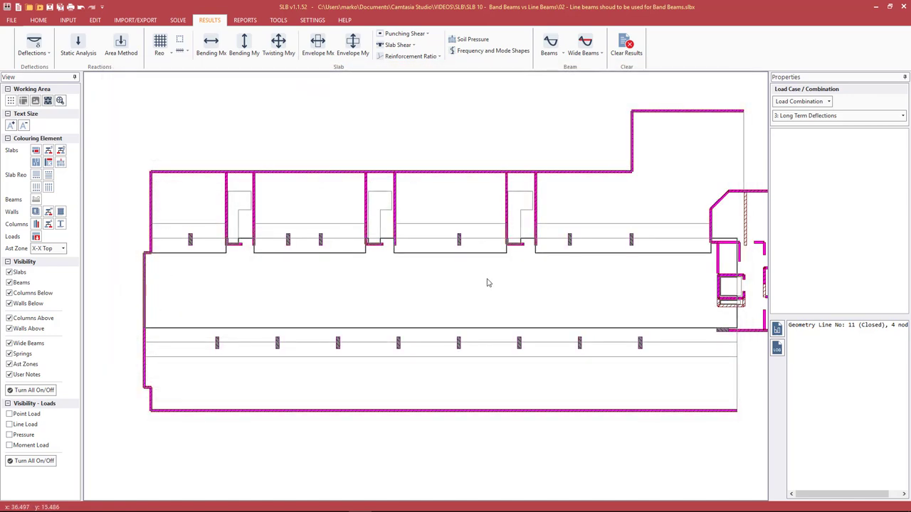
key("ctrl+m")
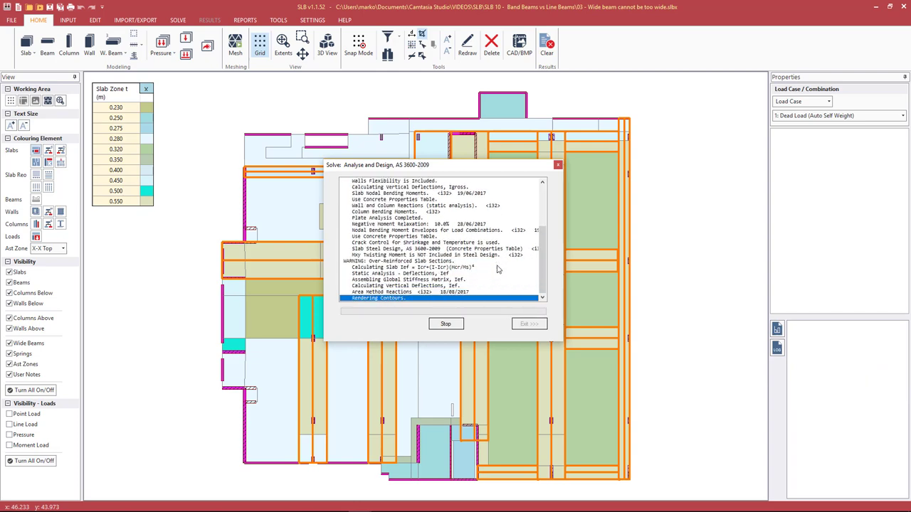
Extract the wide beam design results for the 8 m wide beam around the upper central shaft.
left_click(453, 161)
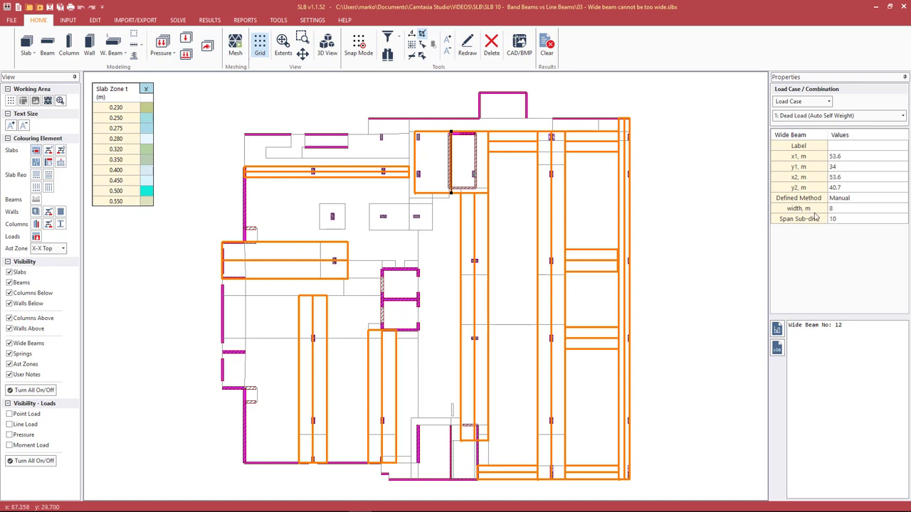
left_click(242, 20)
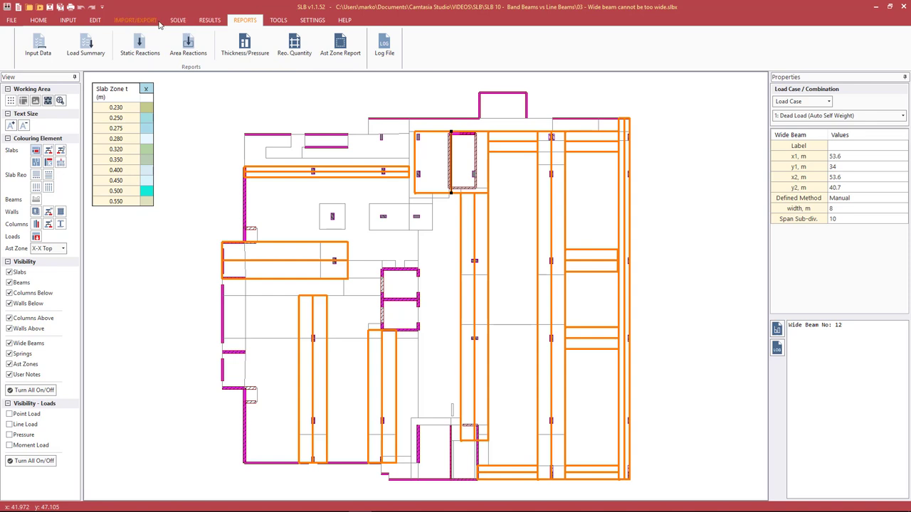
left_click(209, 19)
left_click(584, 46)
left_click(590, 76)
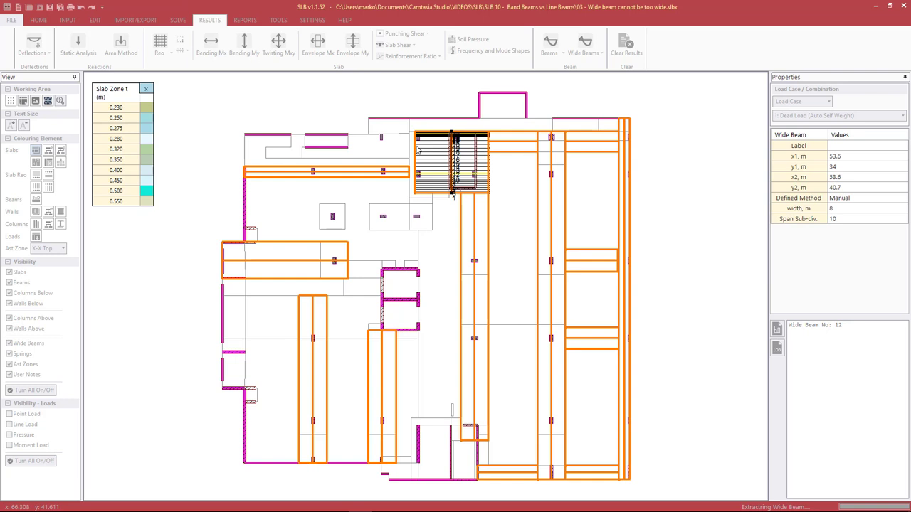
left_click(501, 302)
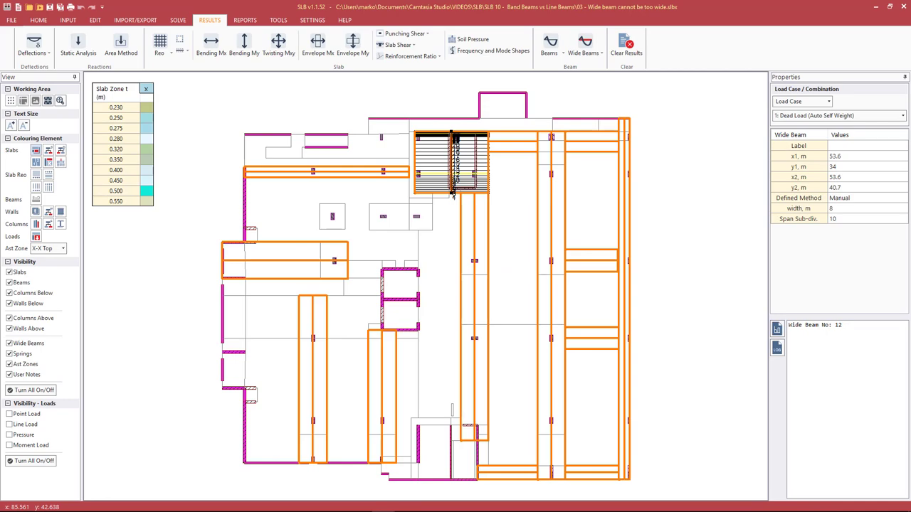
Read the wide beam report down to its closing notes, widening the Notepad window to show more columns, and close it.
scroll(600, 160, "down", 6)
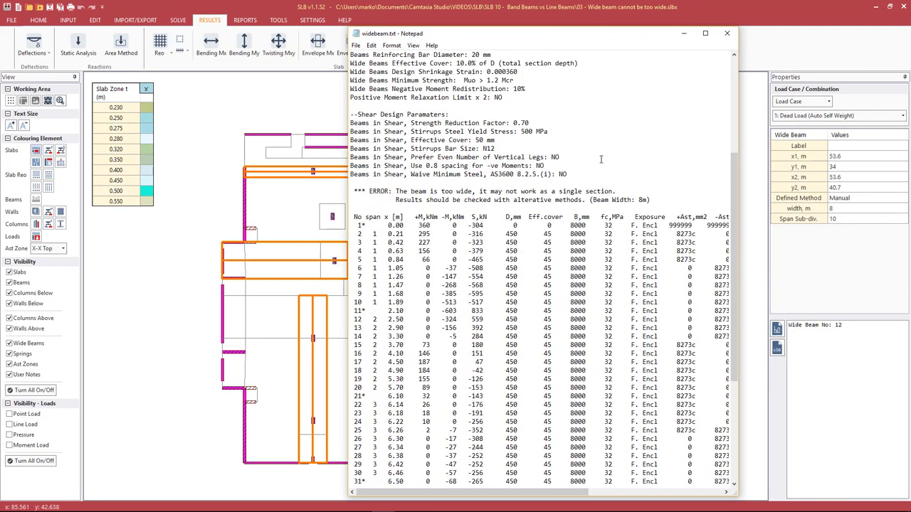
scroll(600, 159, "down", 4)
left_click_drag(737, 175, 830, 174)
scroll(735, 150, "down", 3)
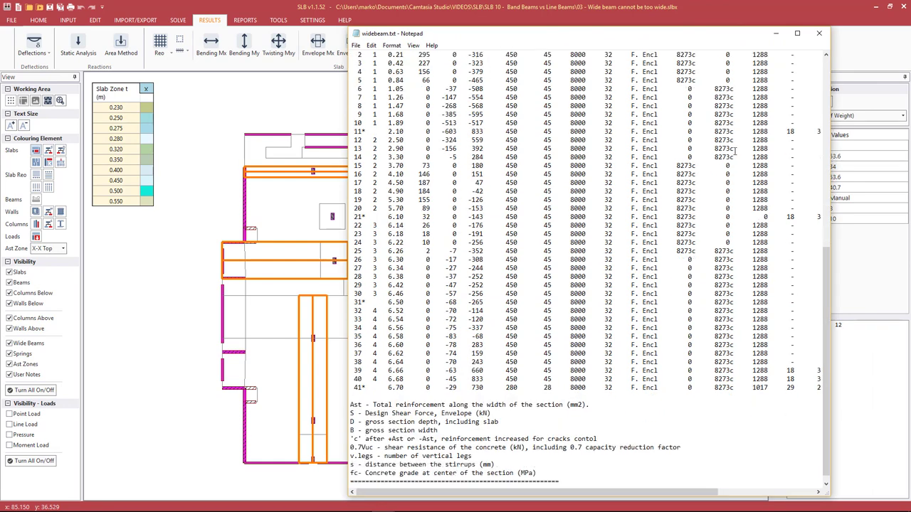
left_click(818, 32)
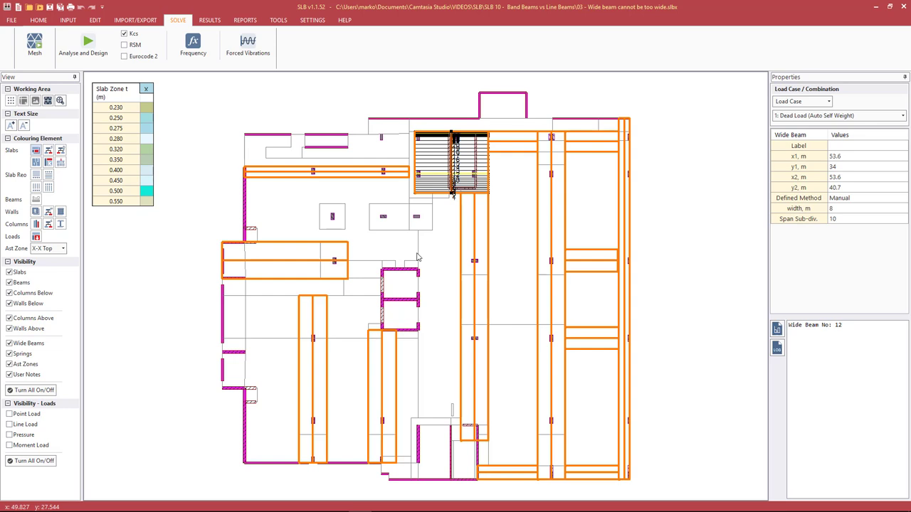
Clear the wide beam diagram, colour the slabs by thickness, and inspect the two slab zones inside the 8 m wide beam.
key("Escape")
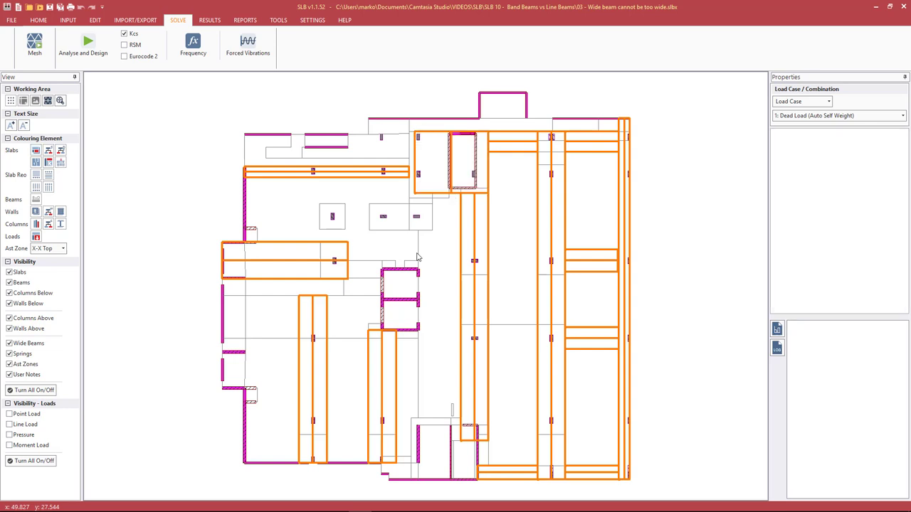
left_click(35, 151)
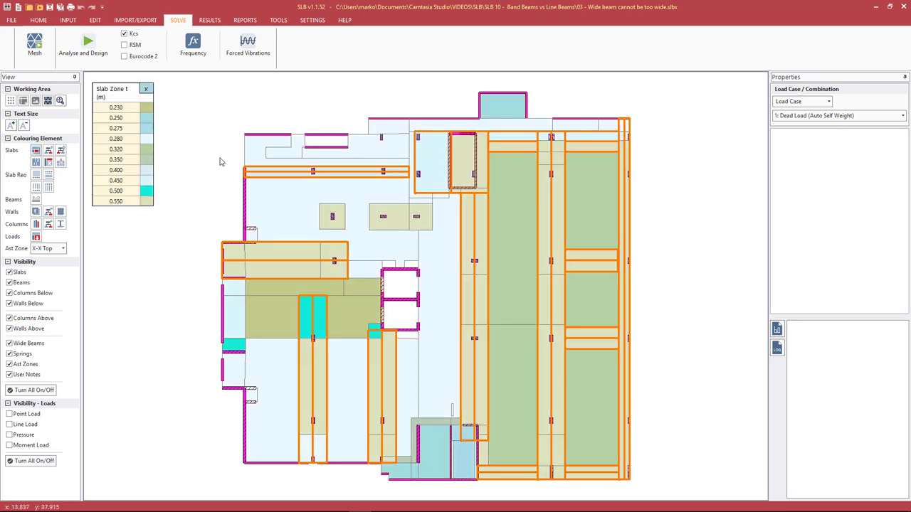
left_click(438, 163)
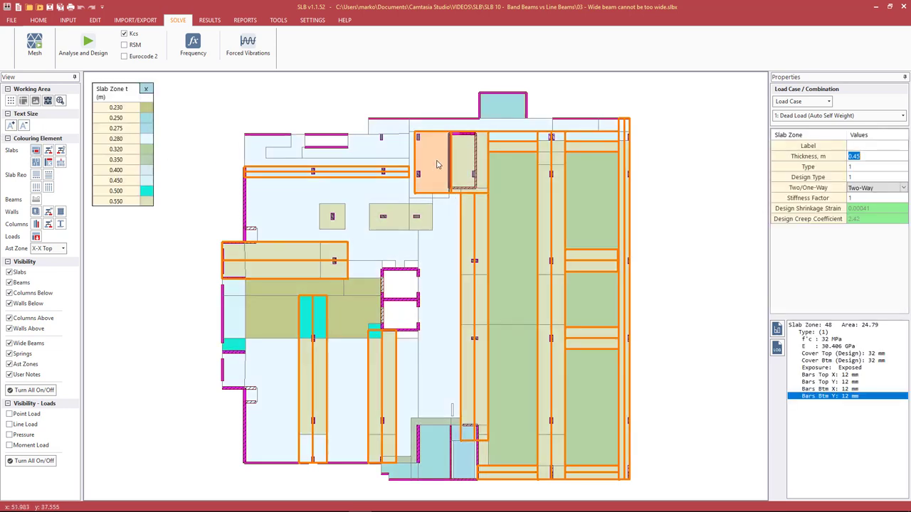
left_click(473, 163)
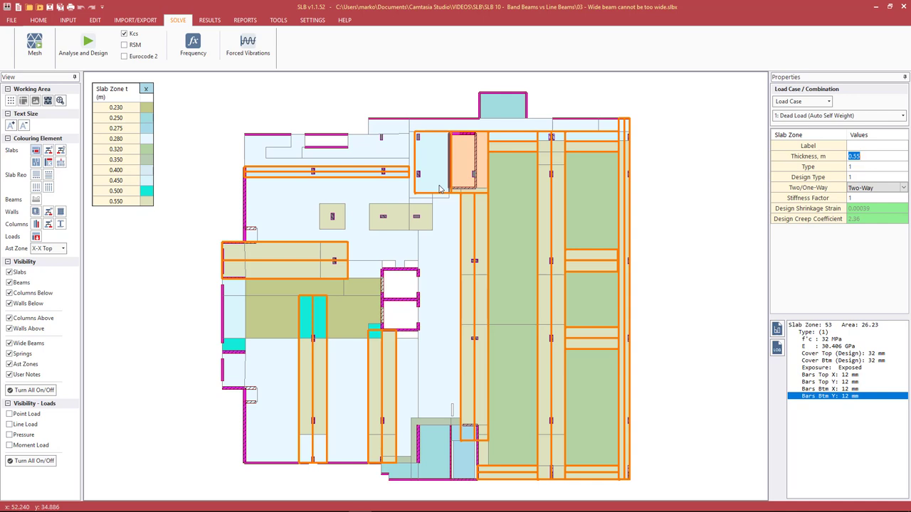
key("Escape")
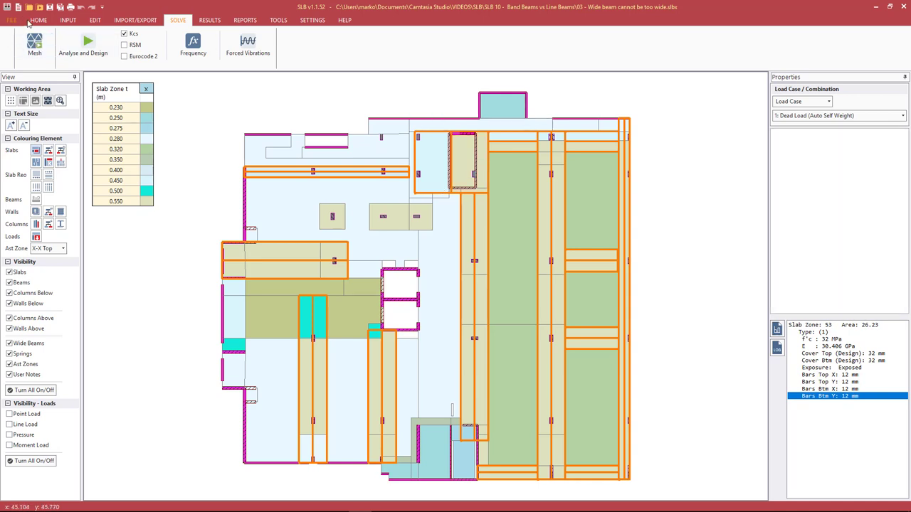
Open the file "01 - Line vs Band Beam.slbx" without saving changes to the current model.
left_click(11, 20)
left_click(15, 37)
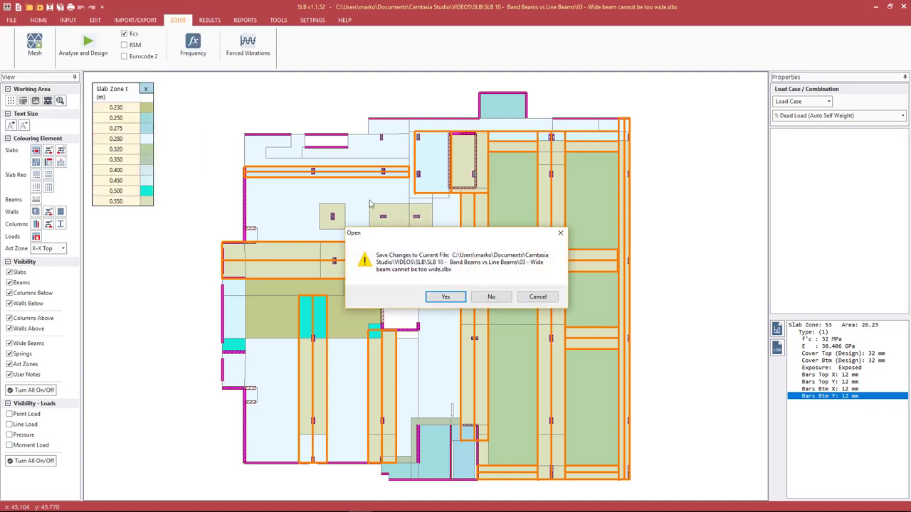
left_click(495, 301)
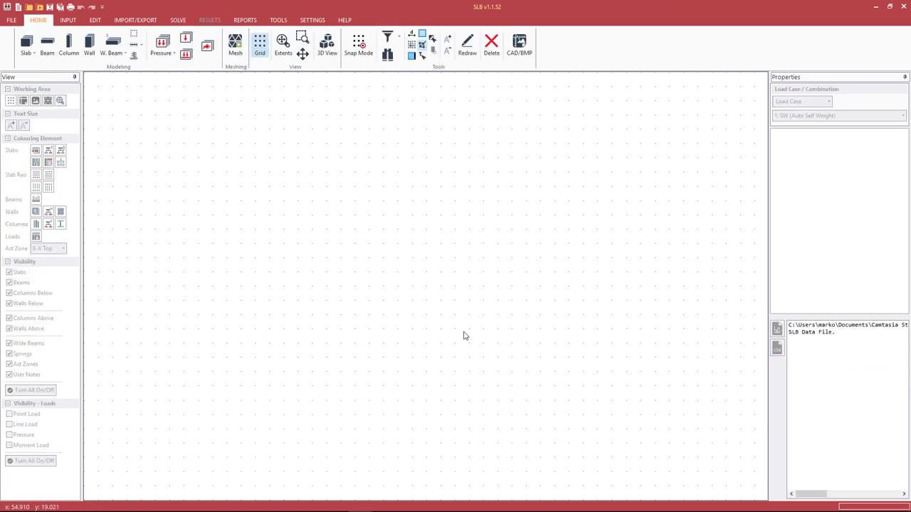
left_click(407, 115)
scroll(496, 162, "down", 1)
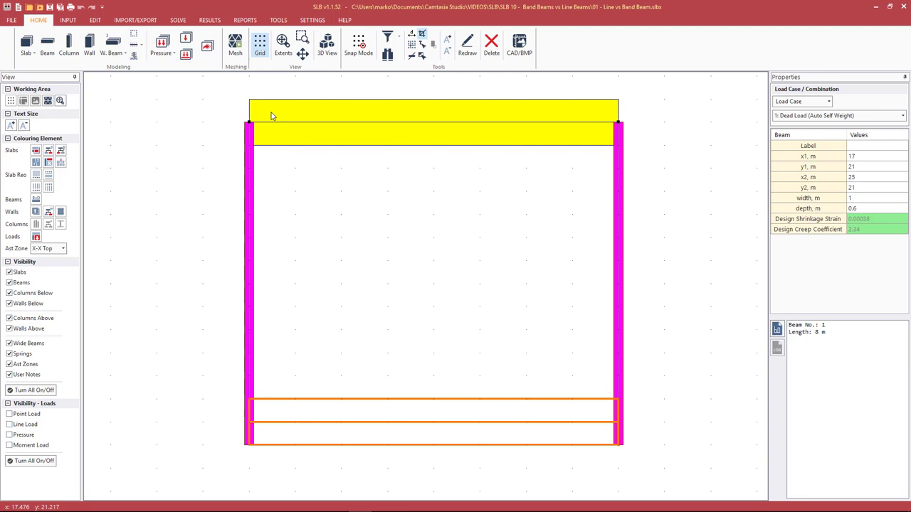
Inspect the line beam, colour the slabs by thickness, and check the properties of the main slab and band beam zones.
left_click(362, 121)
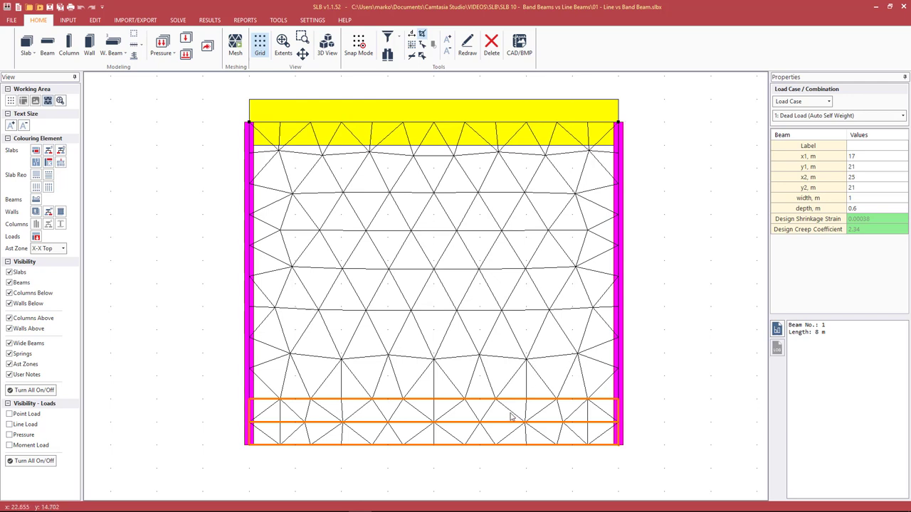
left_click(35, 150)
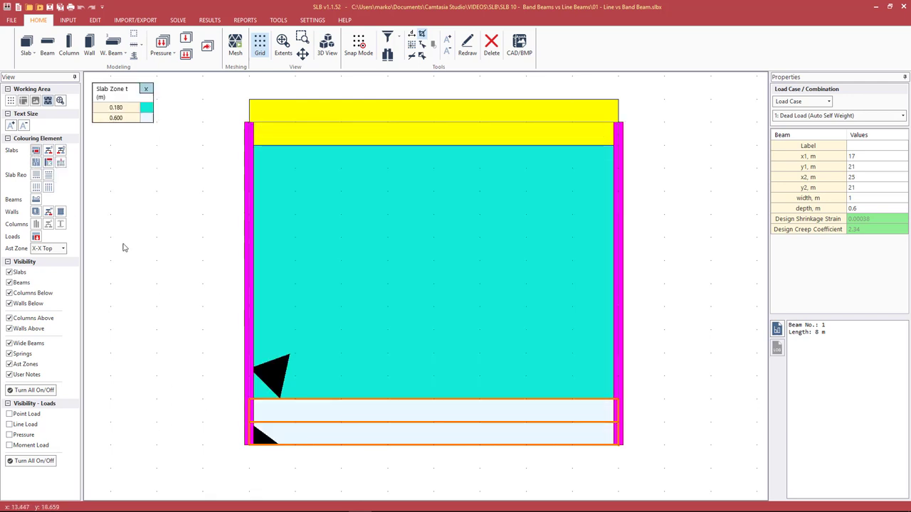
left_click(338, 413)
left_click(285, 374)
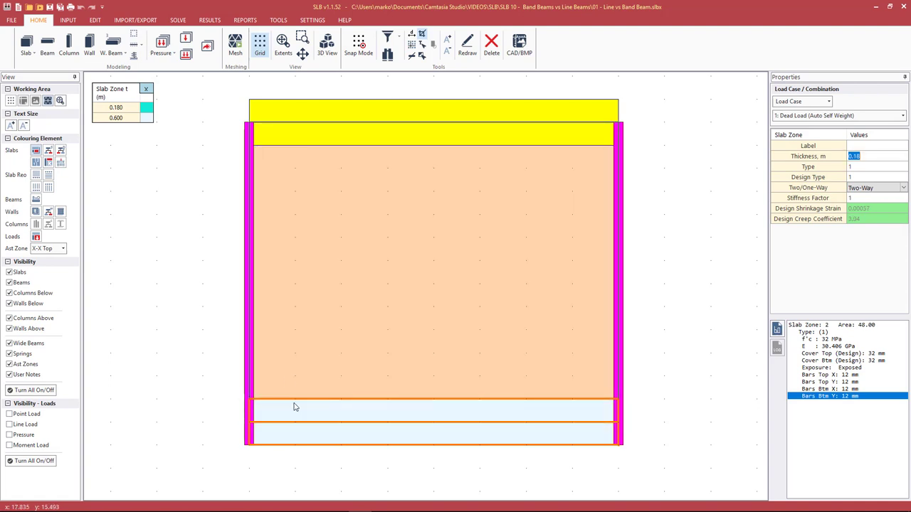
left_click(295, 411)
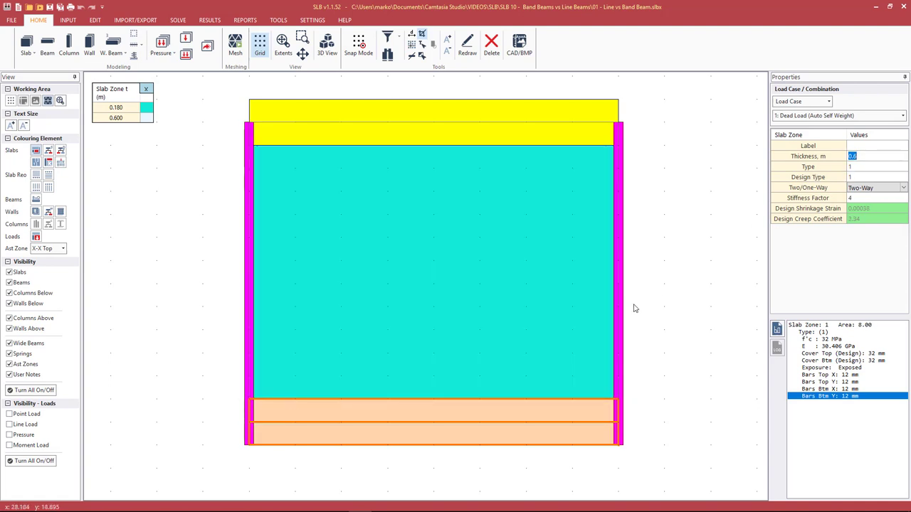
Hide the wide beams to inspect the thickened band beam zone by itself, and show the wide beams again.
left_click(27, 344)
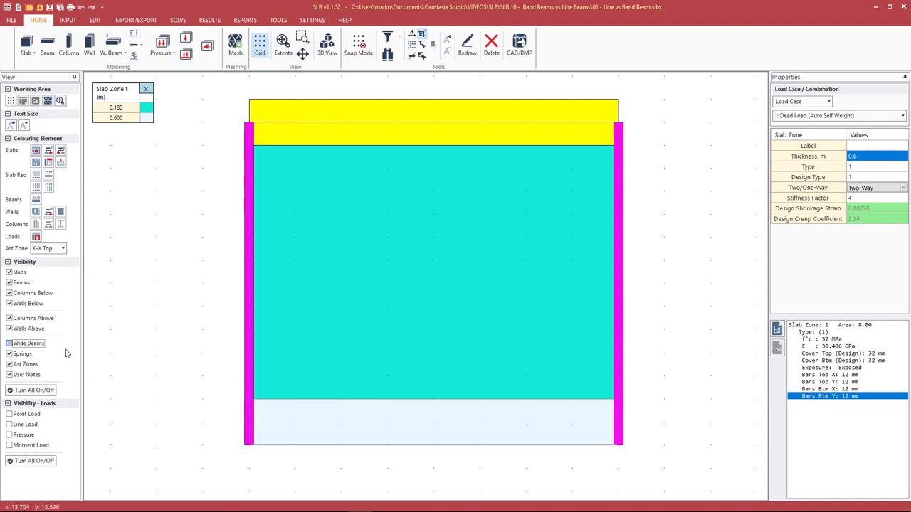
left_click(548, 434)
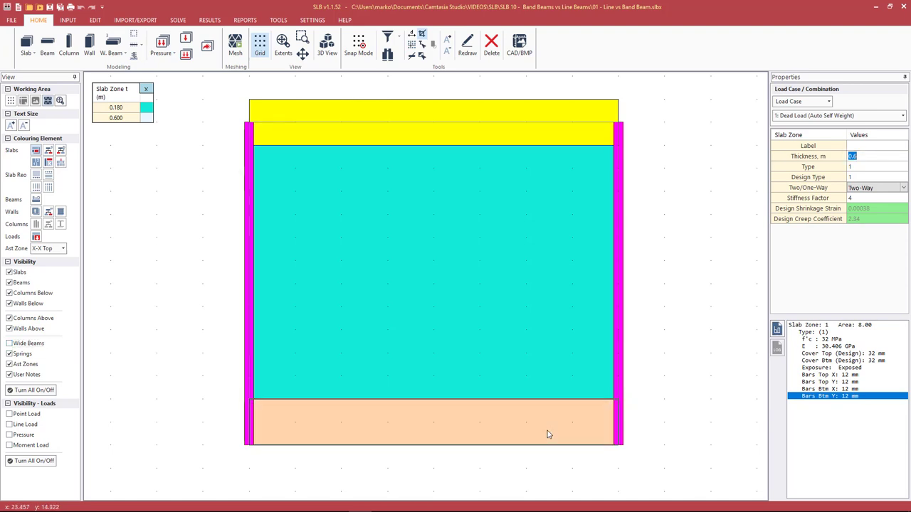
left_click(29, 343)
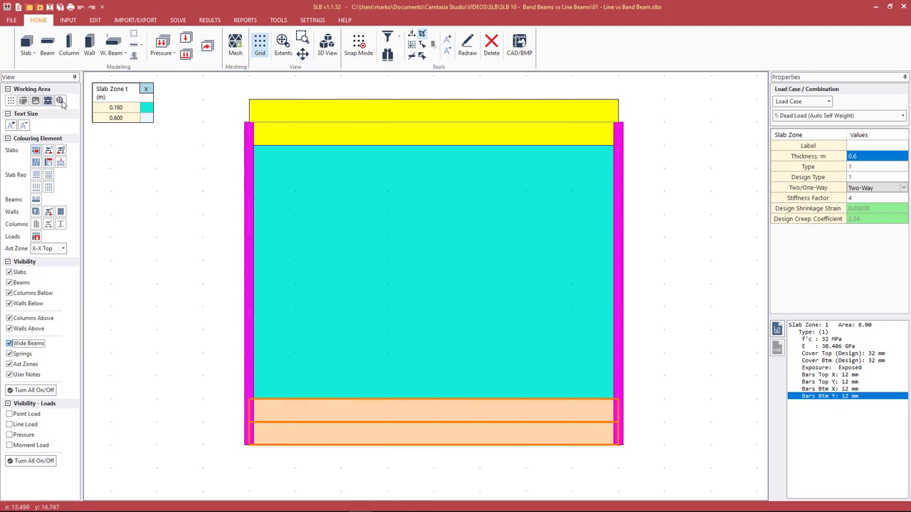